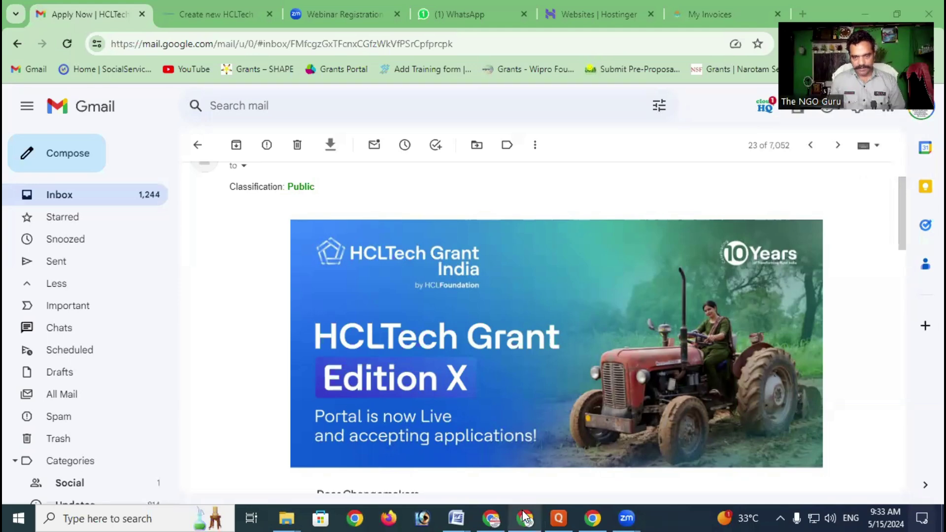
Read through the grant announcement email, highlighting its sent date, May 12, 2024
mouse_move(525, 516)
mouse_move(490, 516)
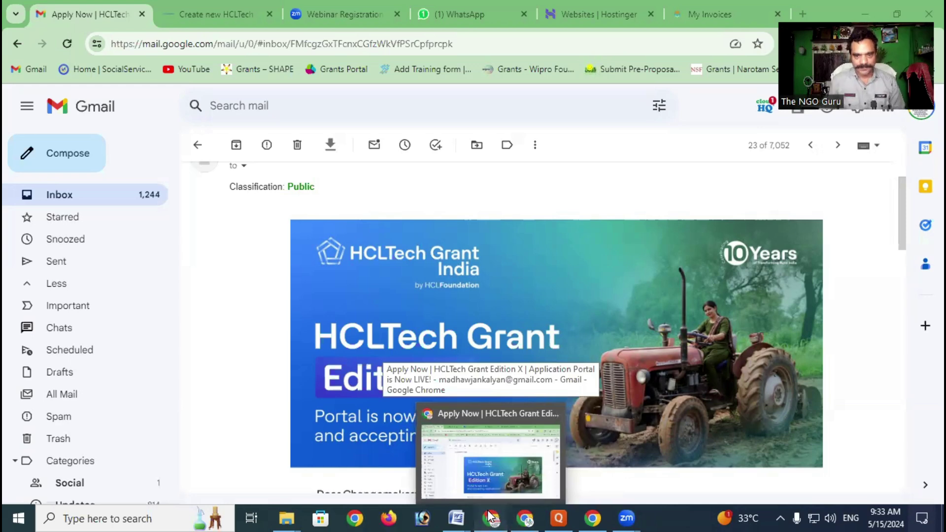
scroll(490, 361, up, 2)
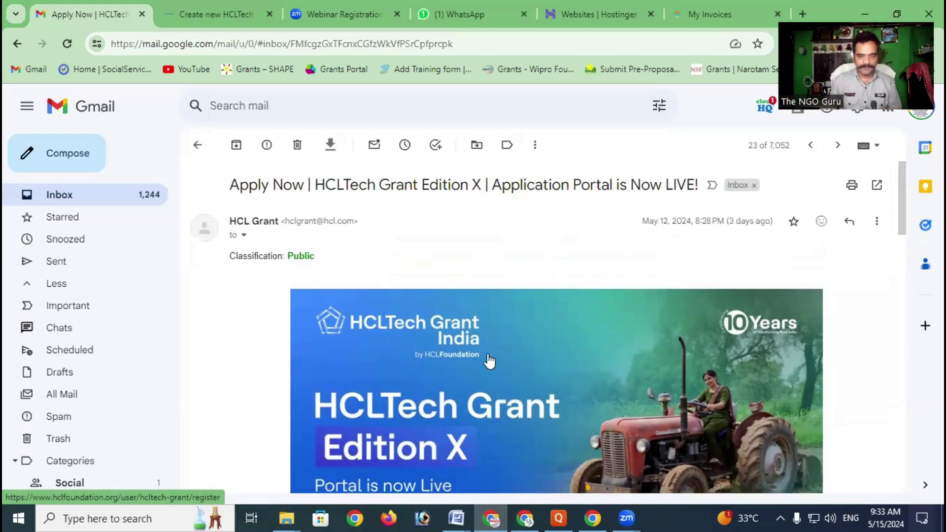
scroll(545, 287, down, 3)
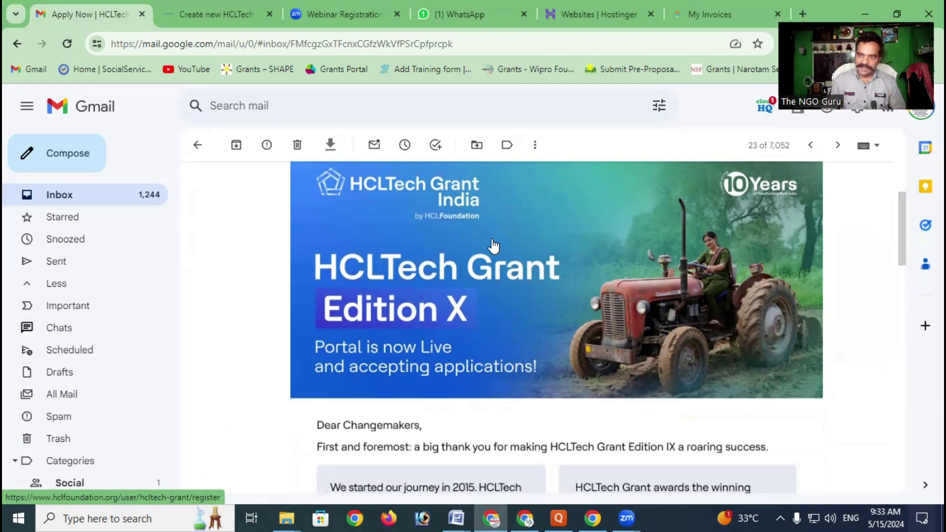
scroll(493, 245, down, 1)
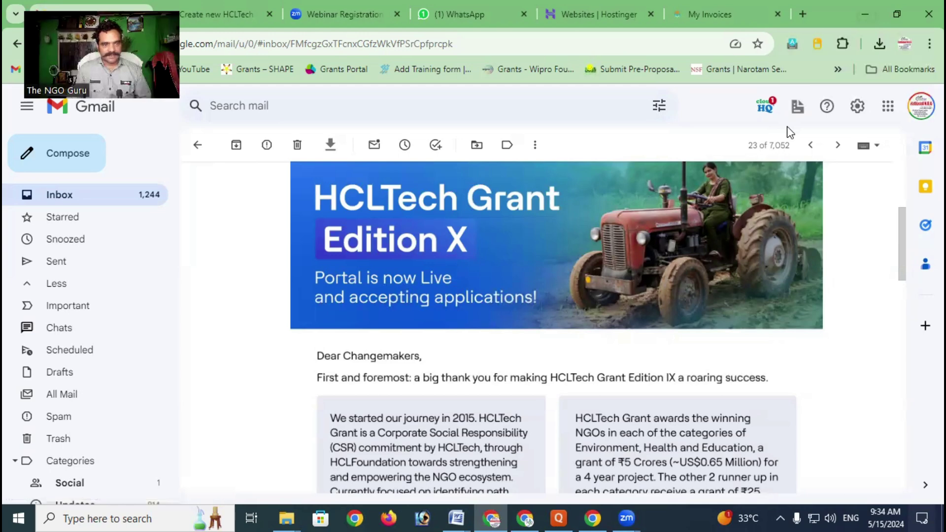
scroll(433, 259, down, 4)
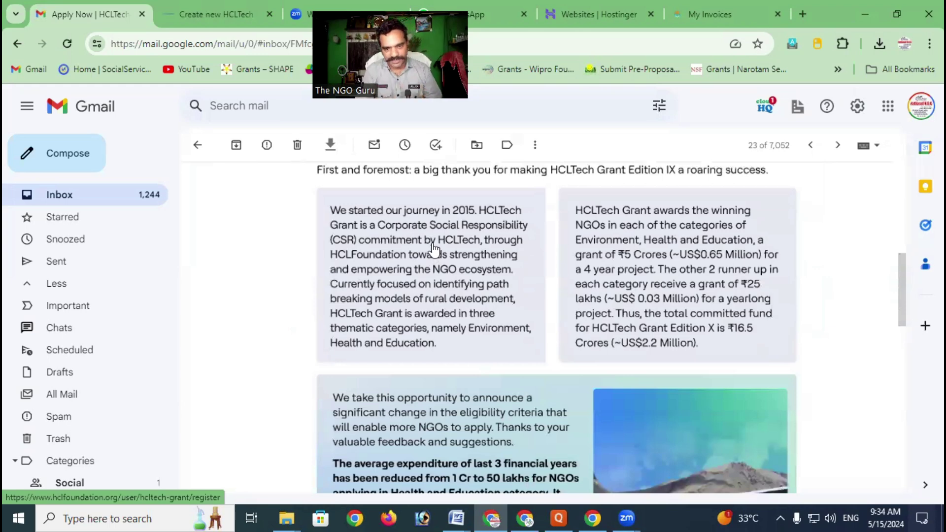
scroll(433, 249, down, 4)
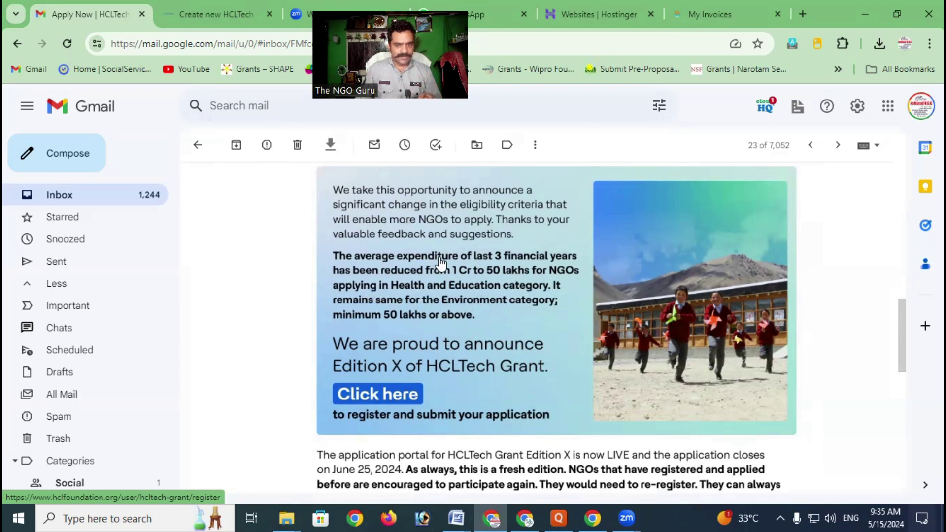
scroll(440, 264, down, 2)
scroll(439, 263, up, 4)
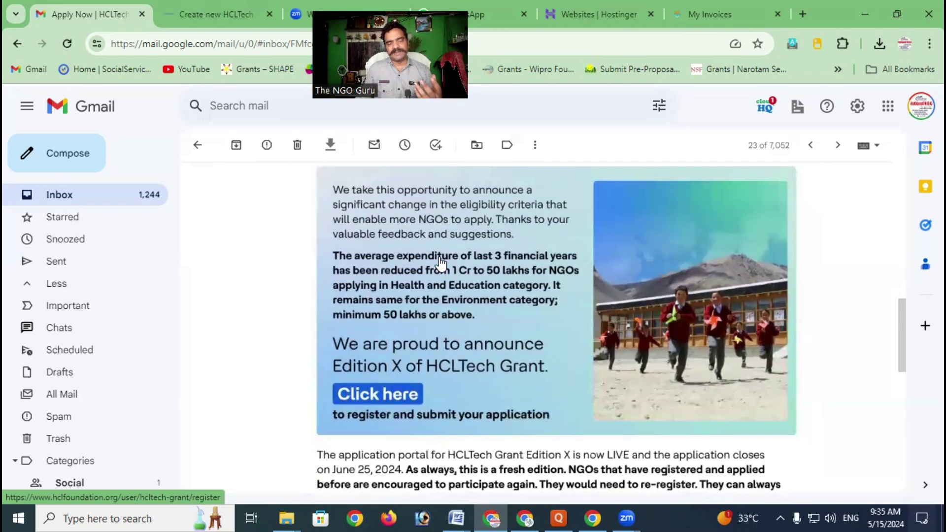
scroll(440, 264, up, 2)
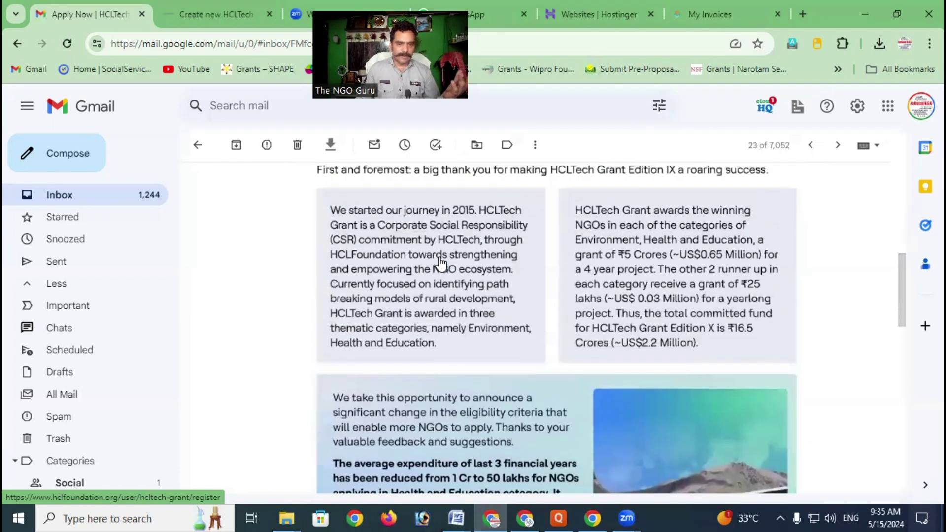
scroll(440, 264, down, 3)
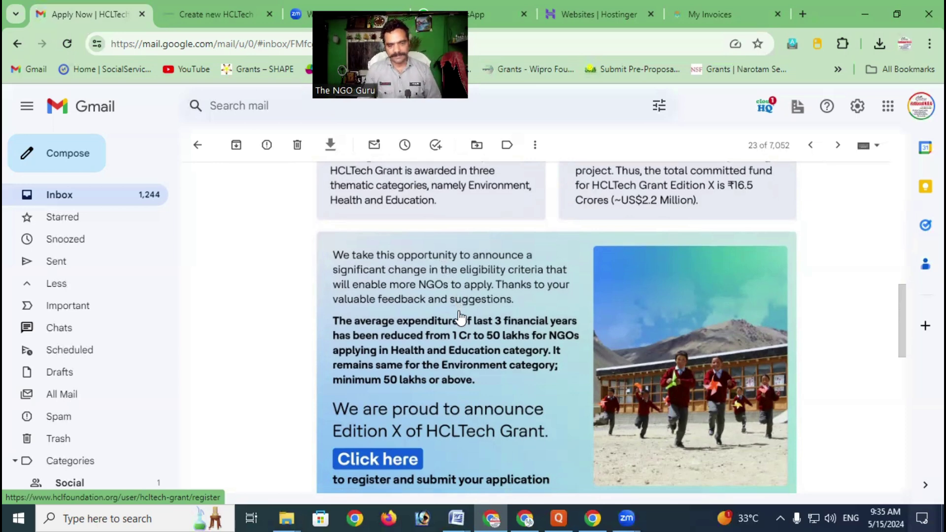
scroll(460, 317, down, 1)
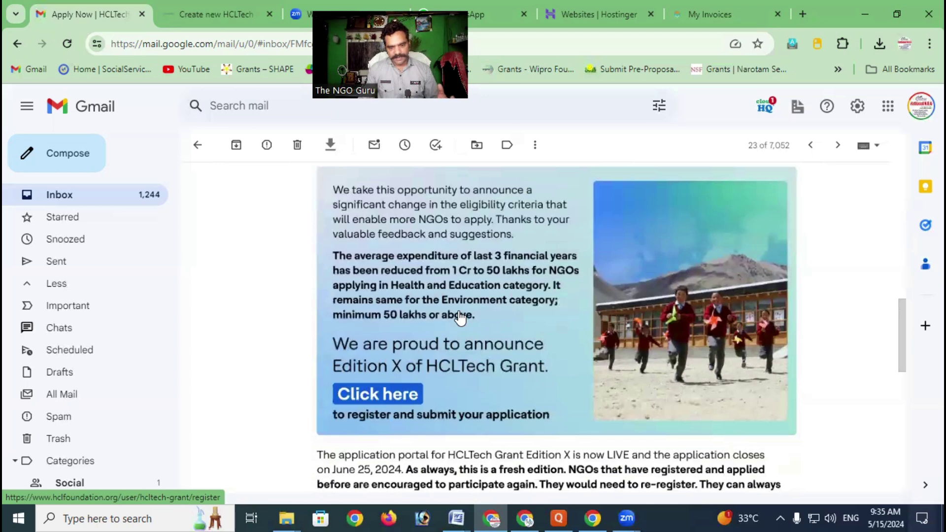
scroll(460, 317, down, 1)
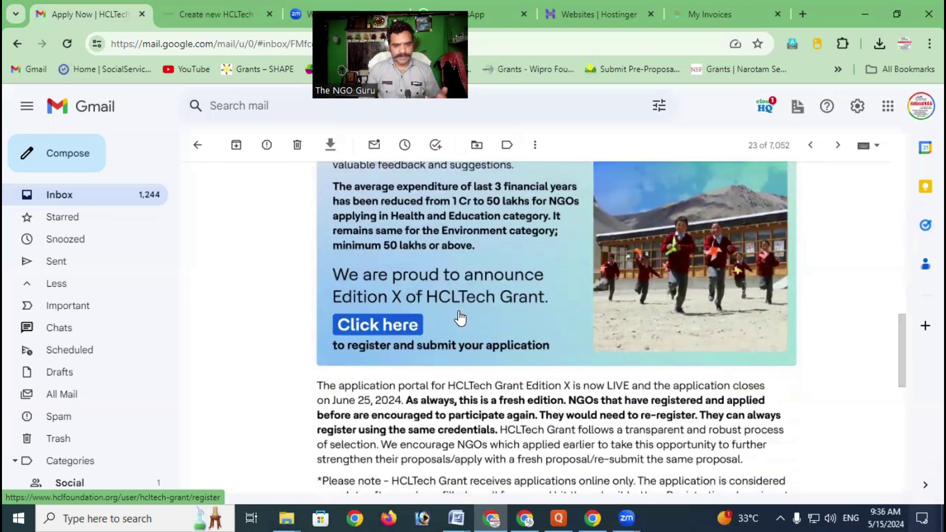
scroll(459, 317, down, 1)
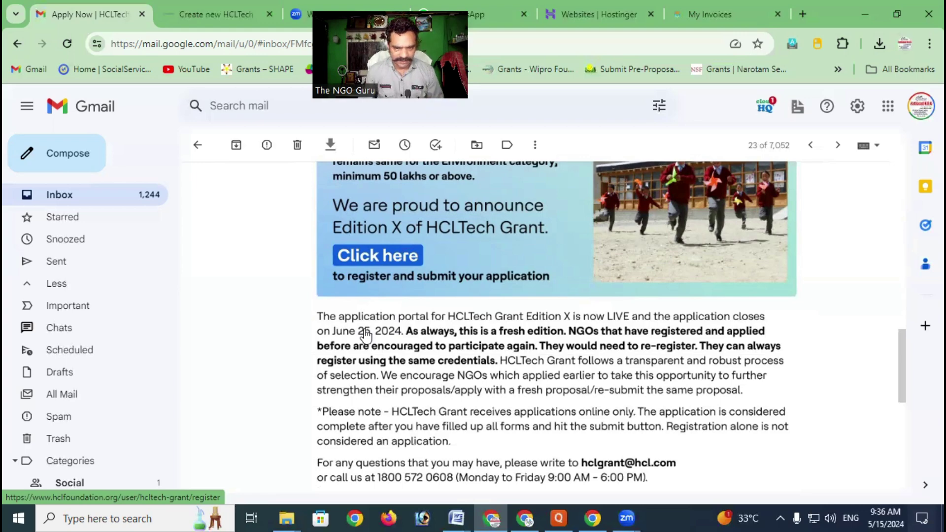
scroll(365, 335, up, 10)
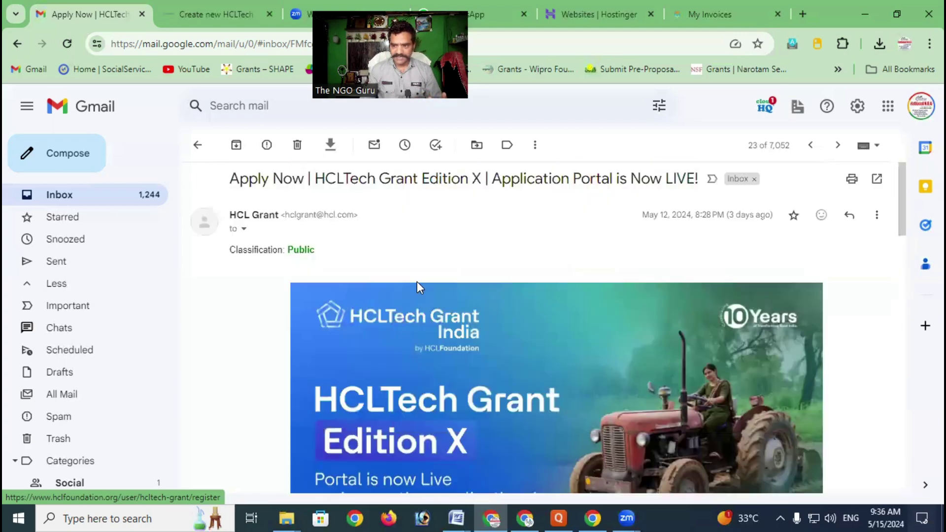
scroll(680, 231, up, 1)
drag(644, 220, 697, 221)
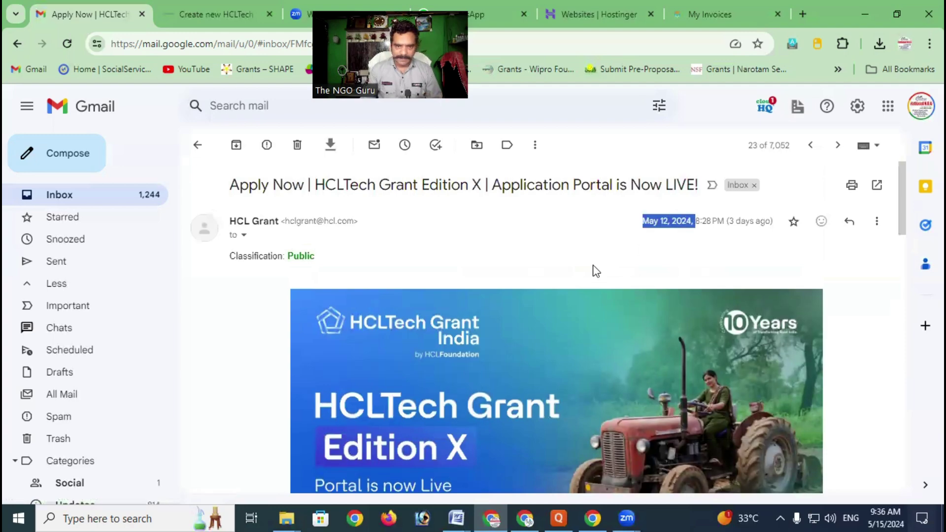
scroll(596, 271, down, 15)
scroll(488, 280, up, 3)
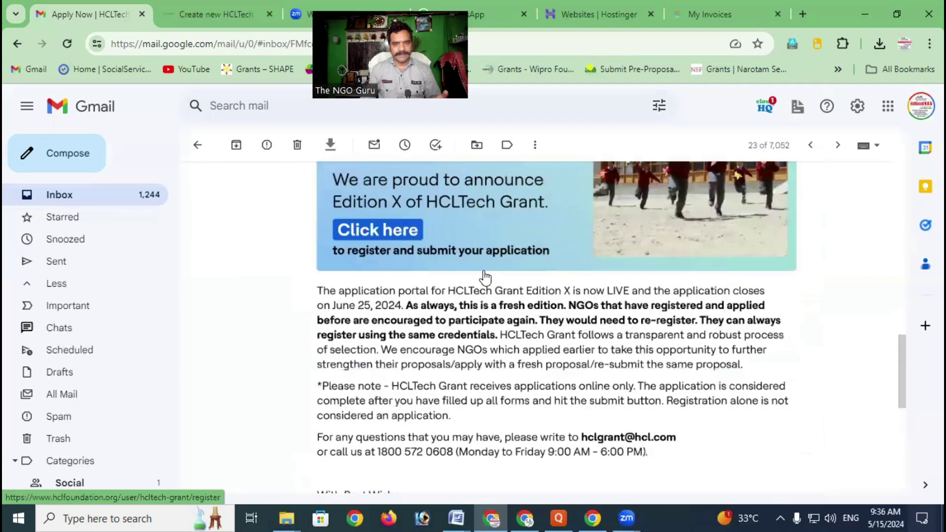
scroll(485, 277, up, 1)
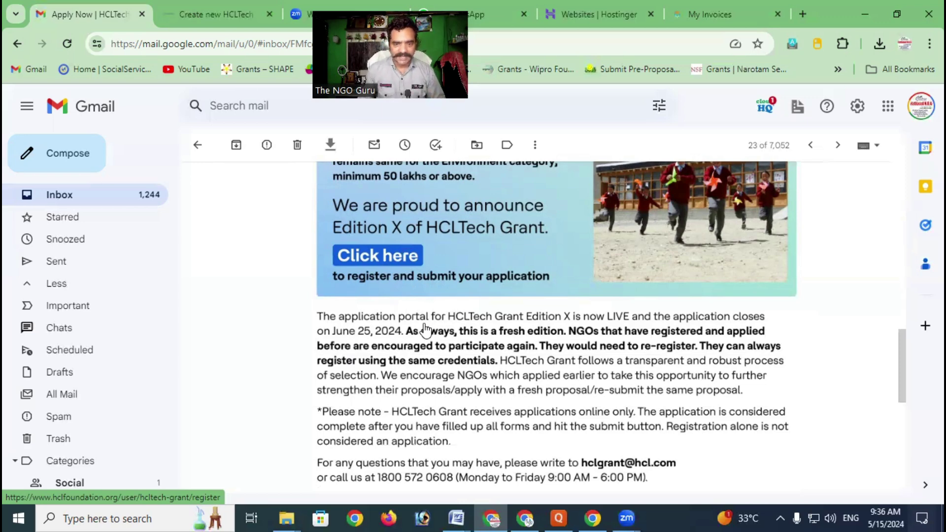
scroll(427, 331, down, 3)
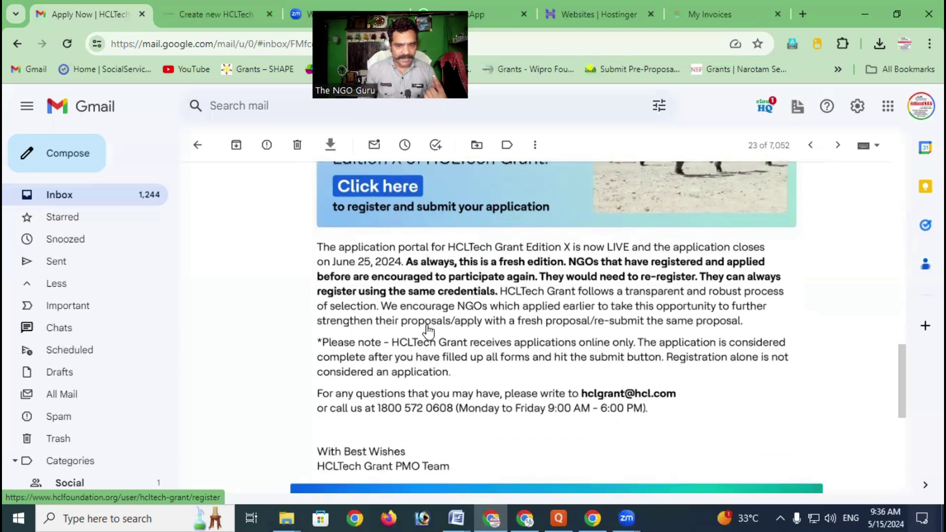
scroll(426, 331, up, 10)
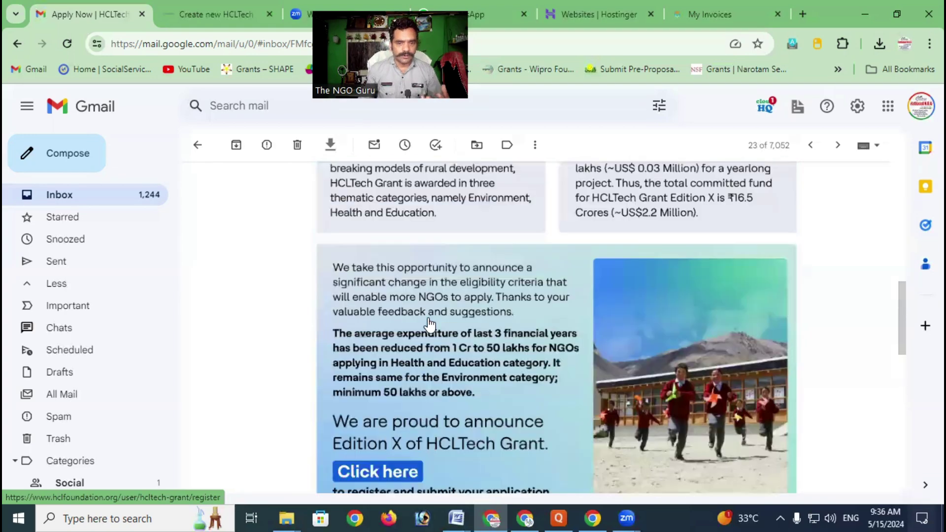
scroll(428, 325, down, 10)
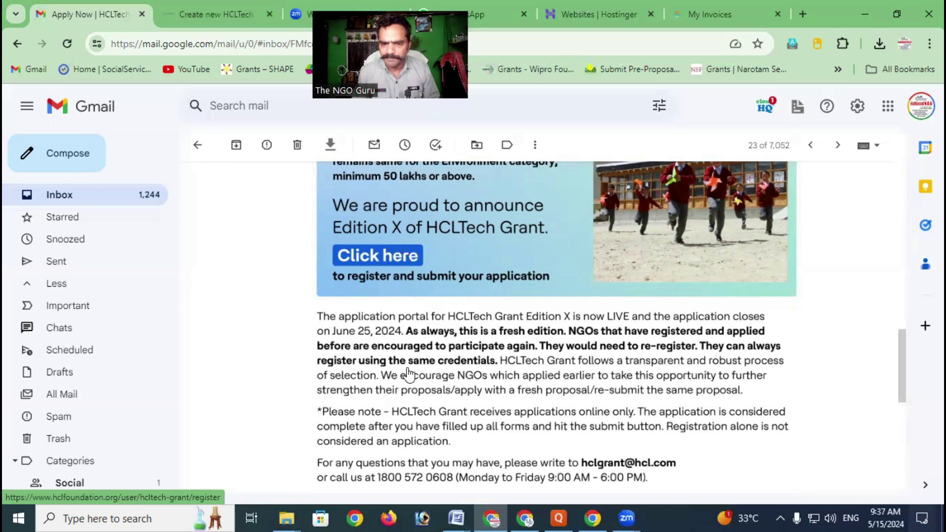
Follow the email link to the Registration page and view the Grant category dropdown options
click(377, 259)
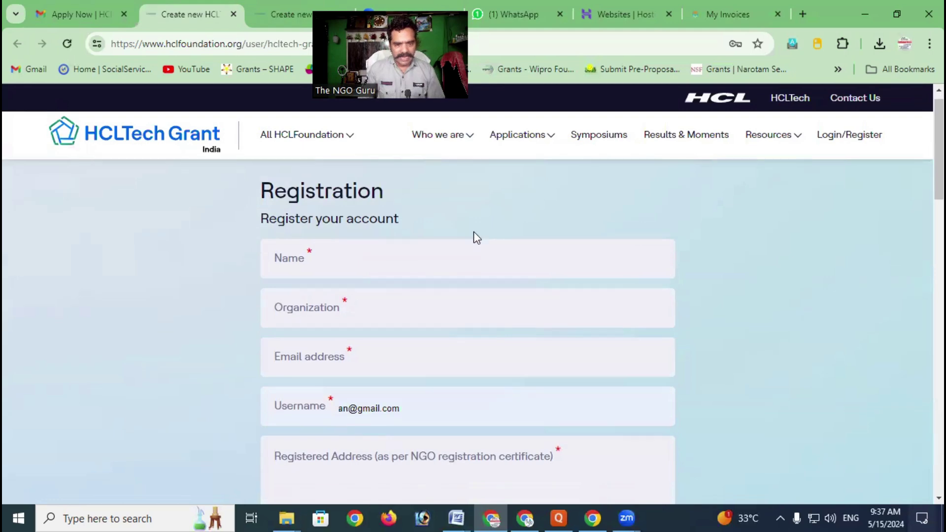
scroll(474, 232, down, 1)
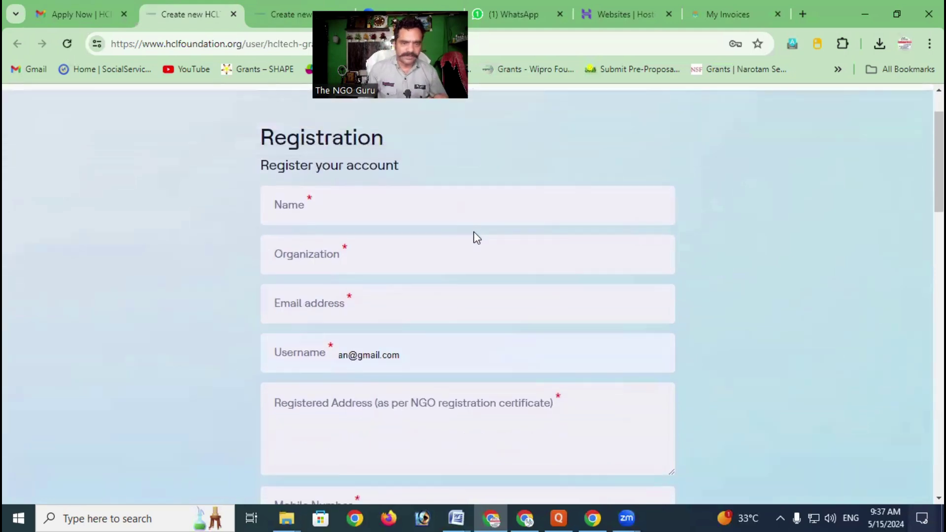
scroll(474, 231, up, 1)
scroll(468, 232, down, 1)
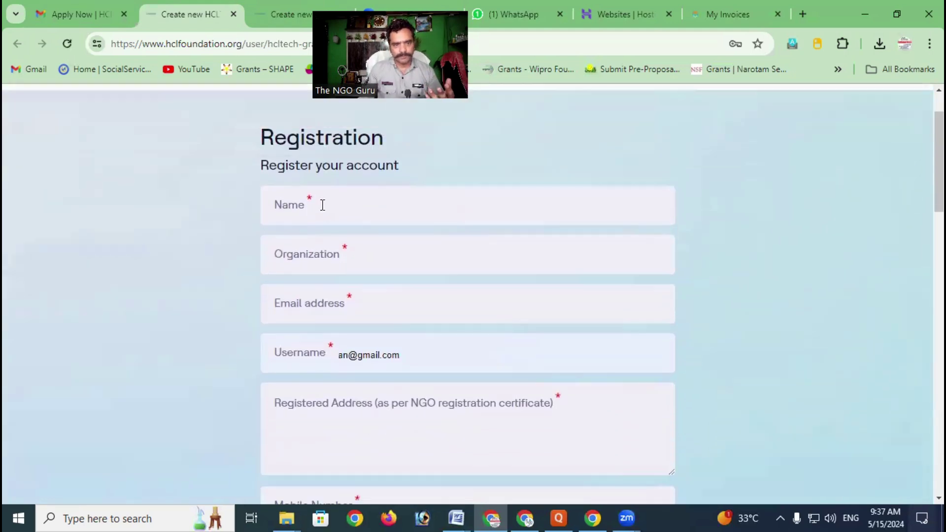
scroll(324, 207, down, 1)
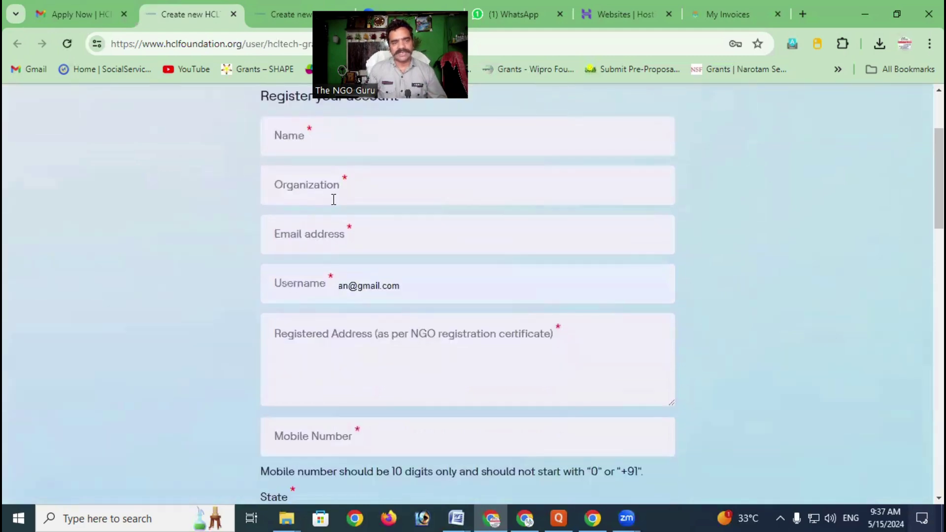
scroll(339, 235, down, 1)
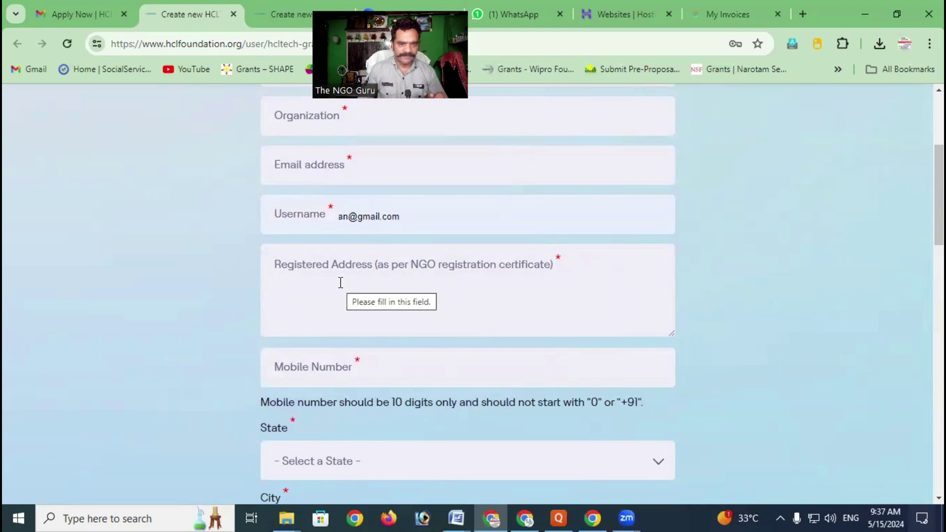
scroll(341, 283, down, 1)
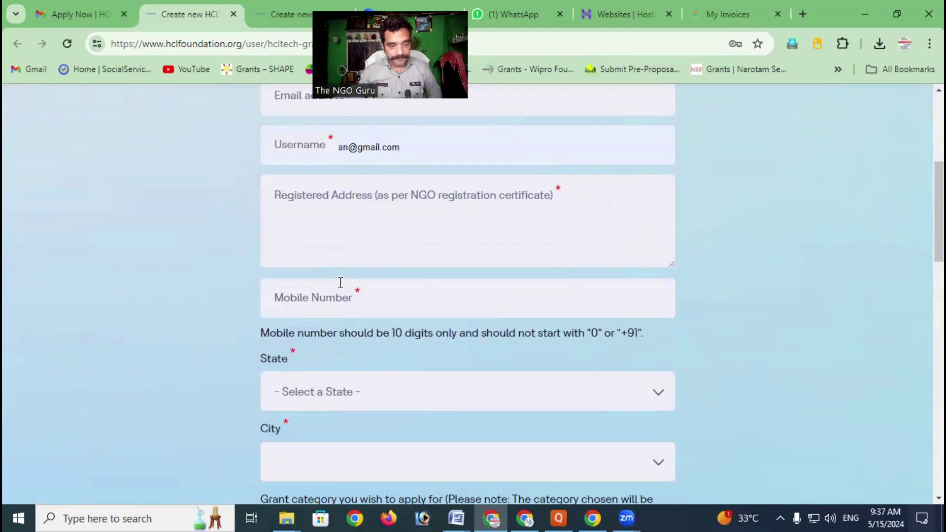
scroll(341, 283, down, 3)
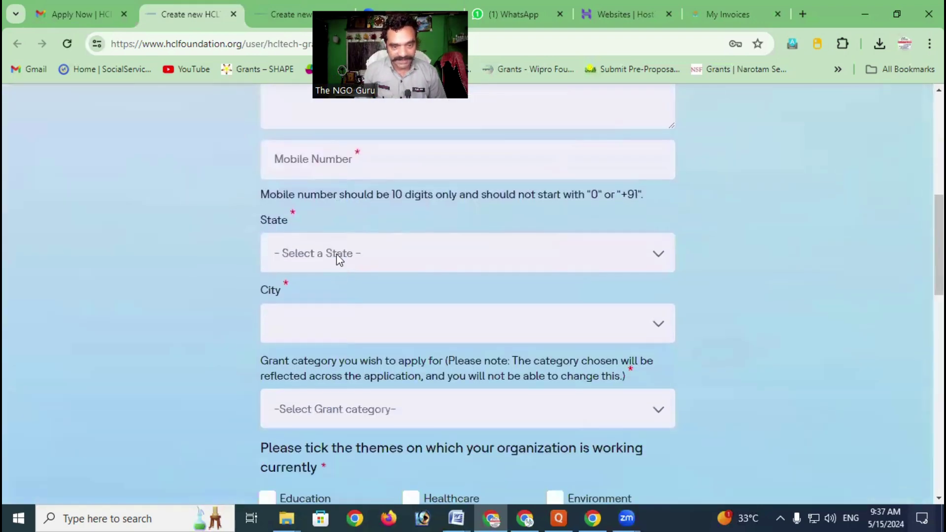
scroll(354, 290, down, 1)
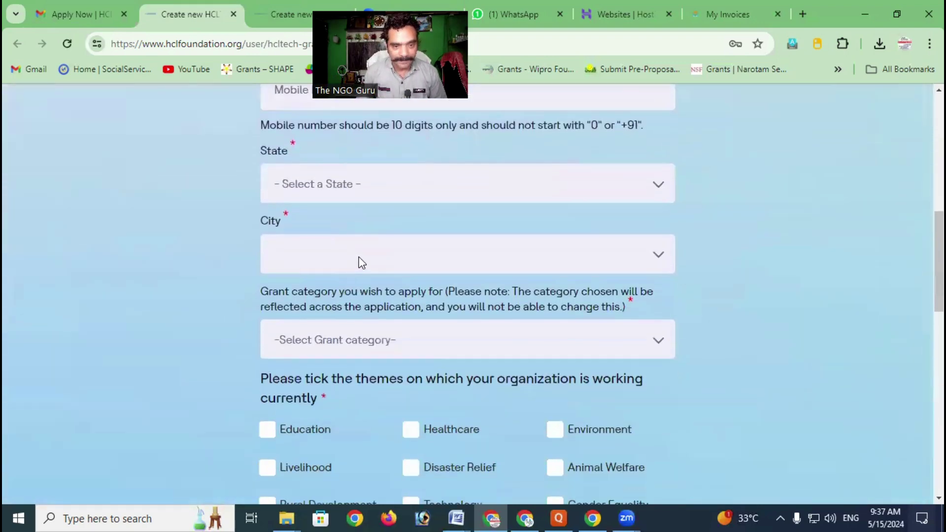
scroll(362, 263, down, 2)
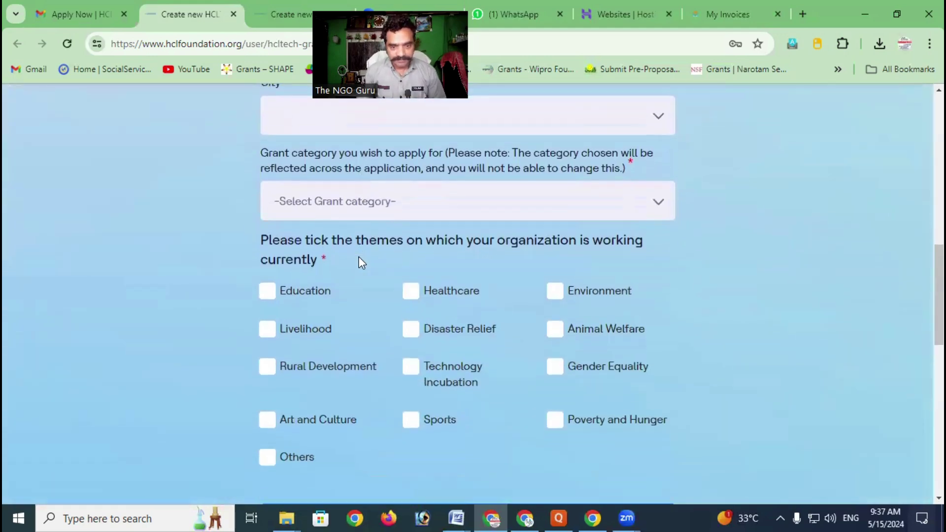
click(373, 201)
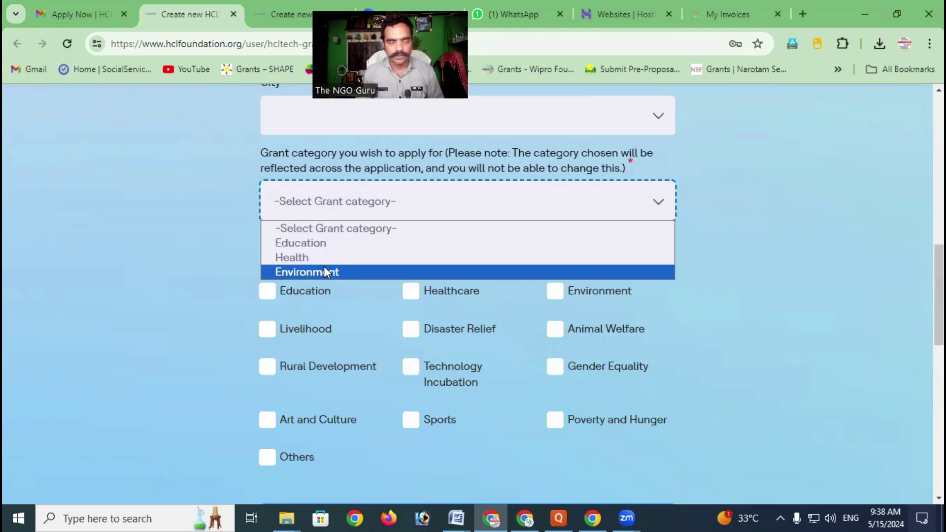
Browse the Grant category options, close the list unselected, and scroll to the organisation themes
key(Up)
key(Up)
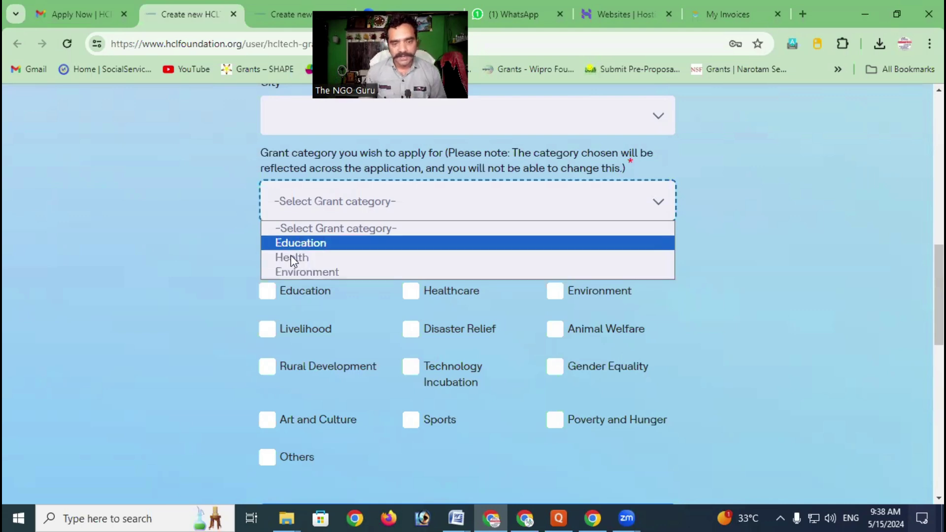
click(217, 260)
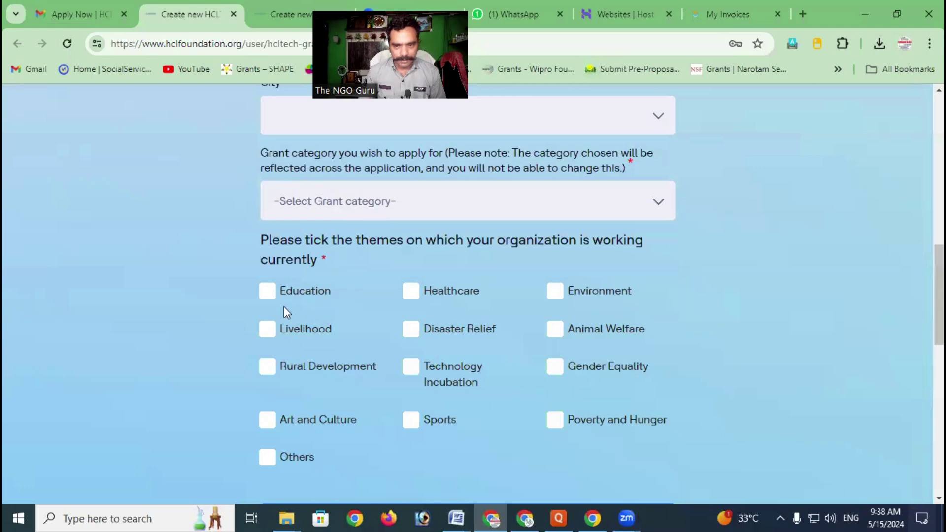
scroll(284, 262, down, 1)
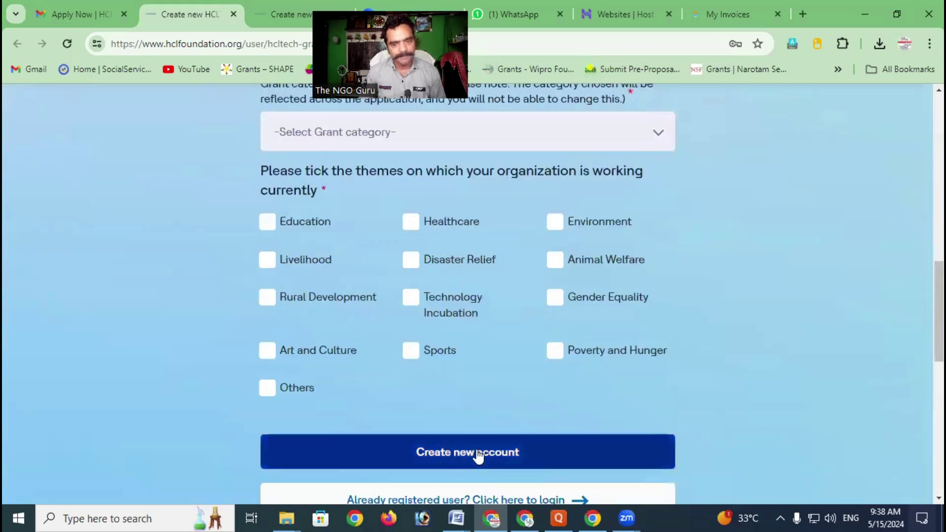
scroll(477, 453, down, 2)
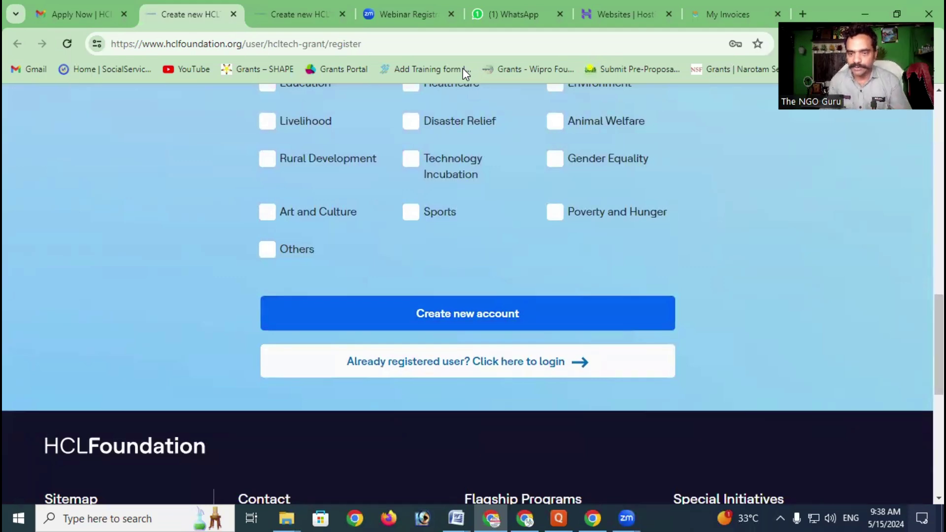
scroll(473, 323, up, 1)
scroll(474, 325, up, 2)
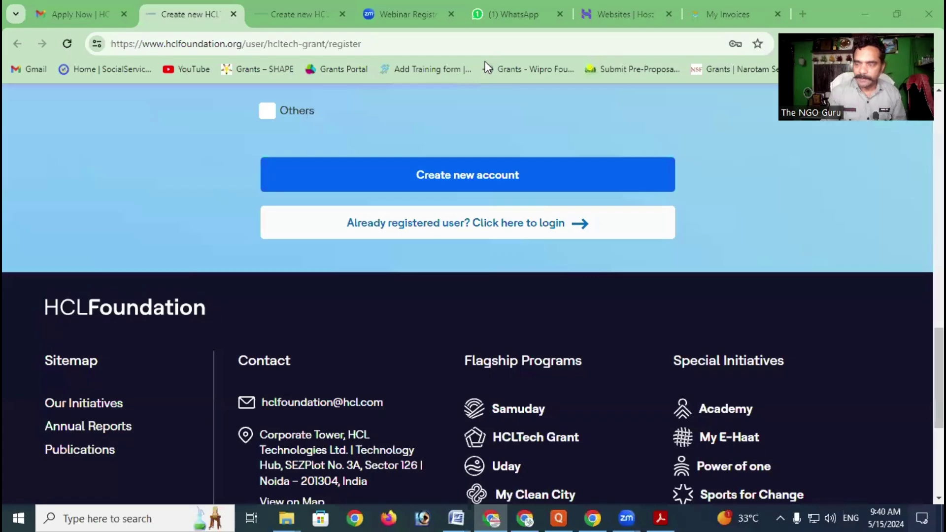
Create the new account, close the welcome-email Message dialog, and return to the Gmail tab
click(474, 174)
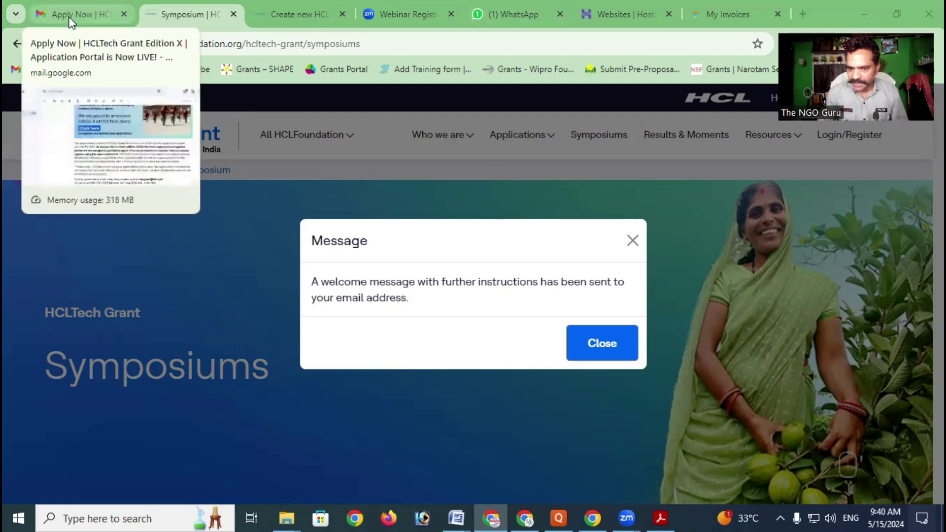
click(582, 341)
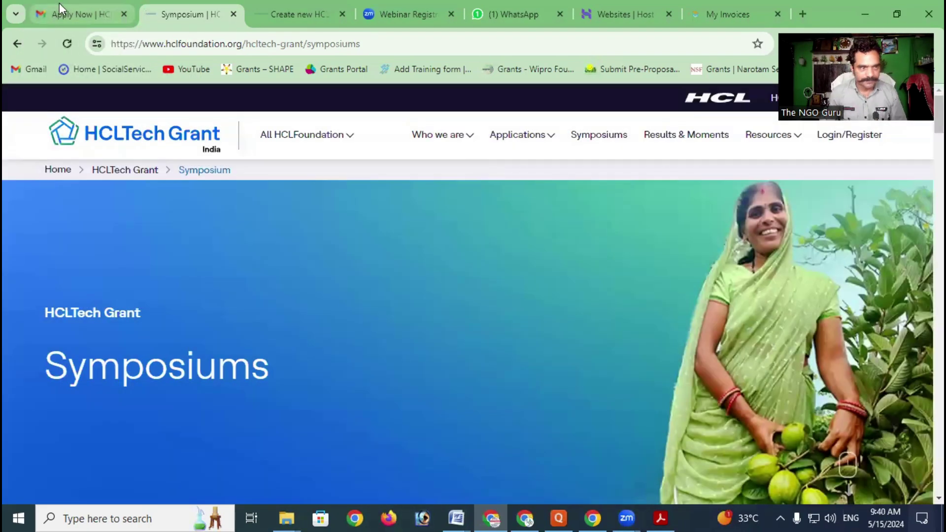
click(59, 5)
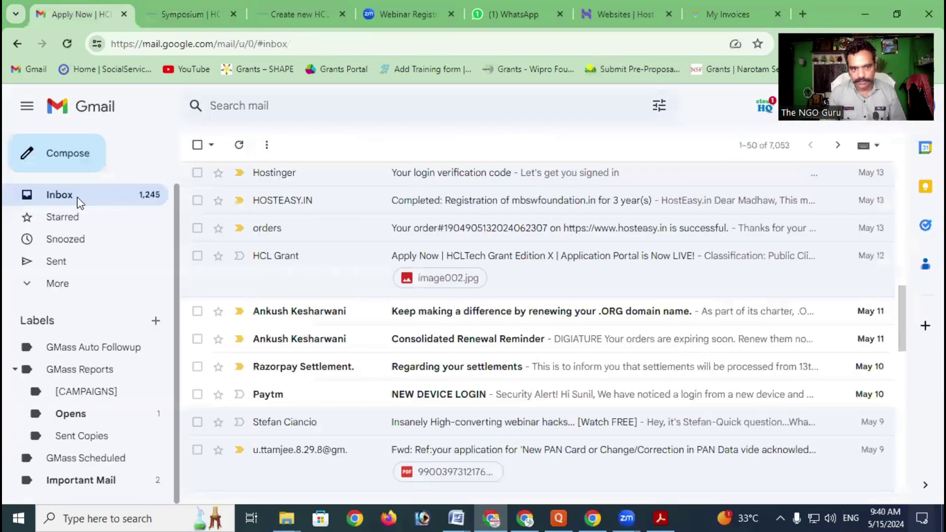
Open the HCLFoundation 'Account details' email from the Gmail inbox
click(78, 198)
scroll(327, 274, up, 10)
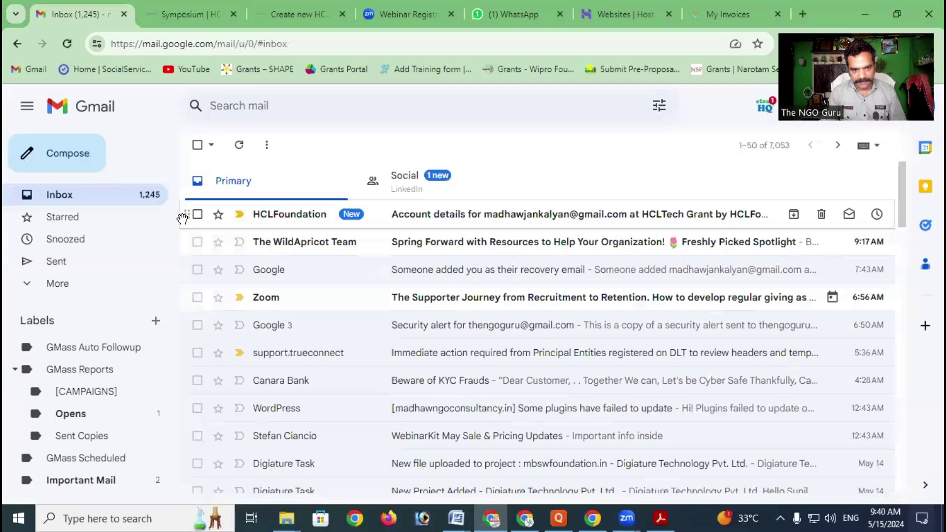
click(520, 224)
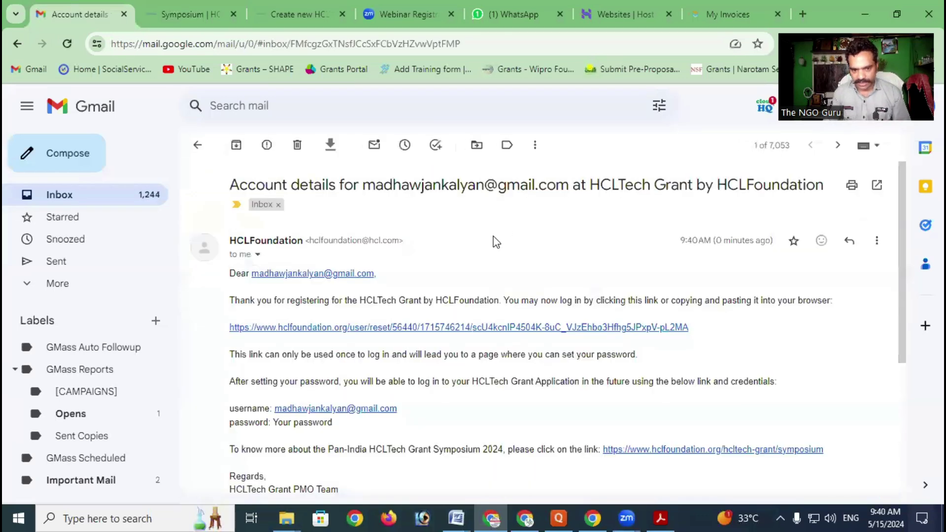
Follow the email's one-time password-reset link to the set-password page
scroll(495, 242, down, 2)
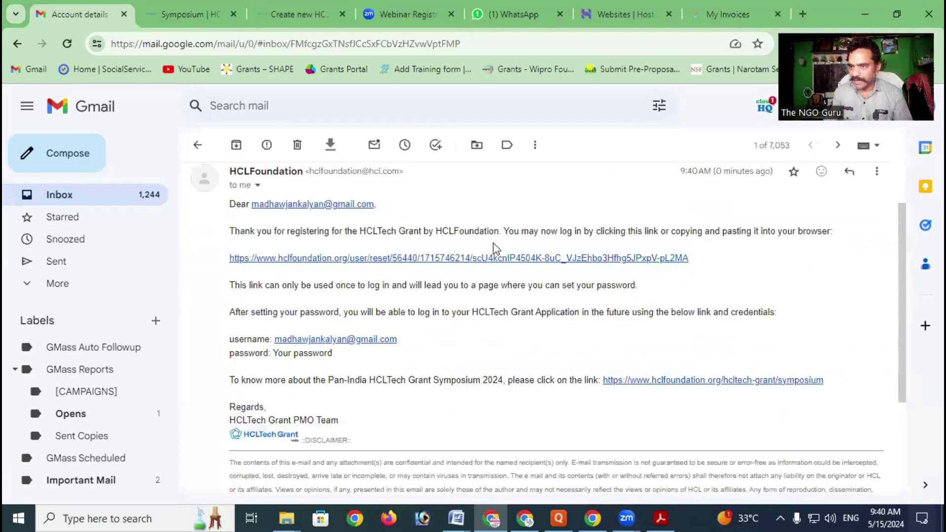
scroll(510, 279, up, 2)
scroll(509, 274, down, 3)
scroll(513, 276, up, 3)
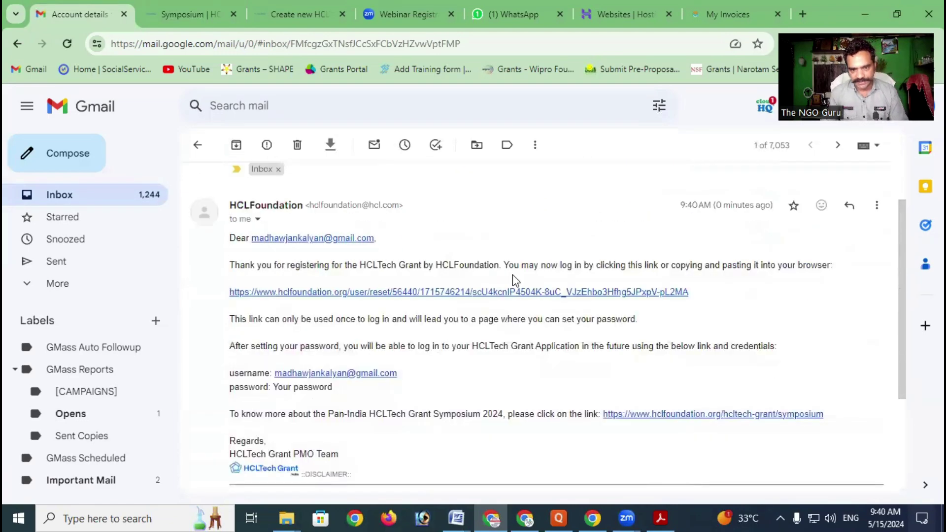
scroll(513, 274, up, 1)
drag(245, 301, 472, 312)
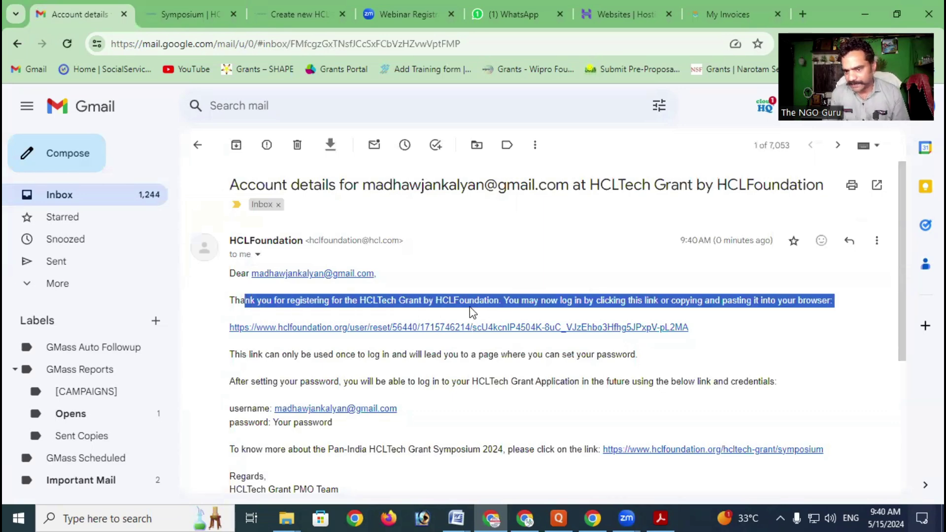
click(523, 305)
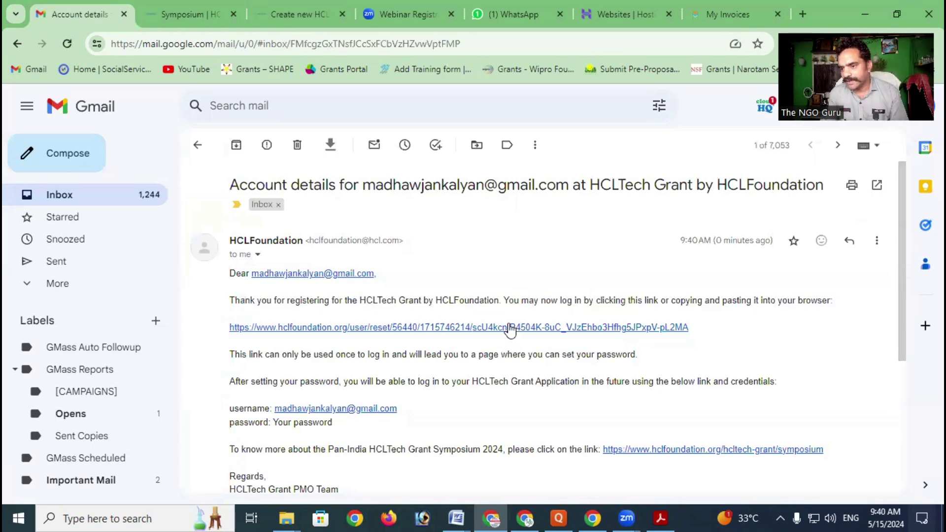
click(392, 328)
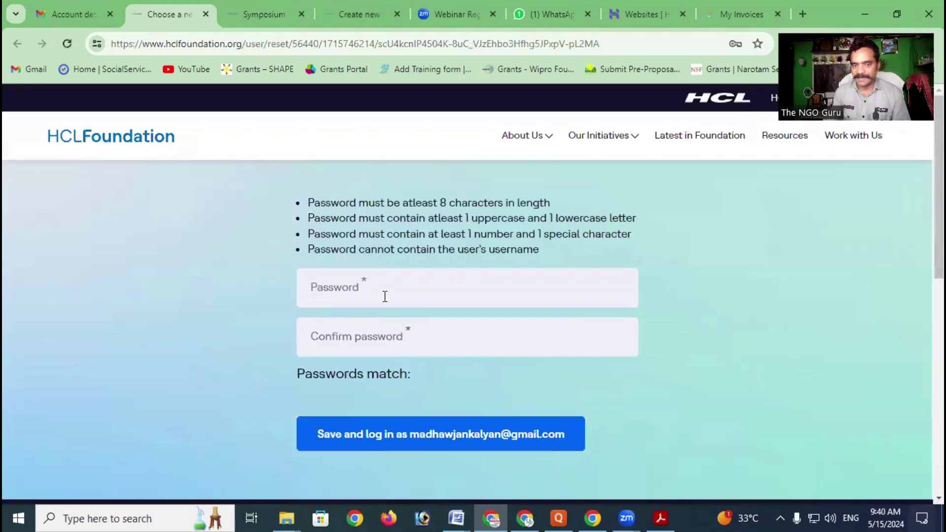
Enter and confirm a new account password until they match, then save and log in
click(385, 296)
click(655, 245)
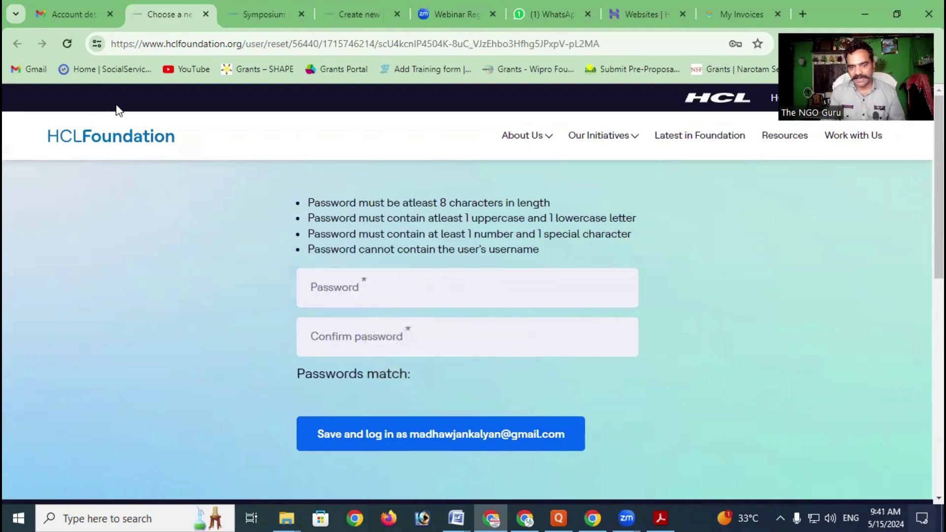
click(384, 292)
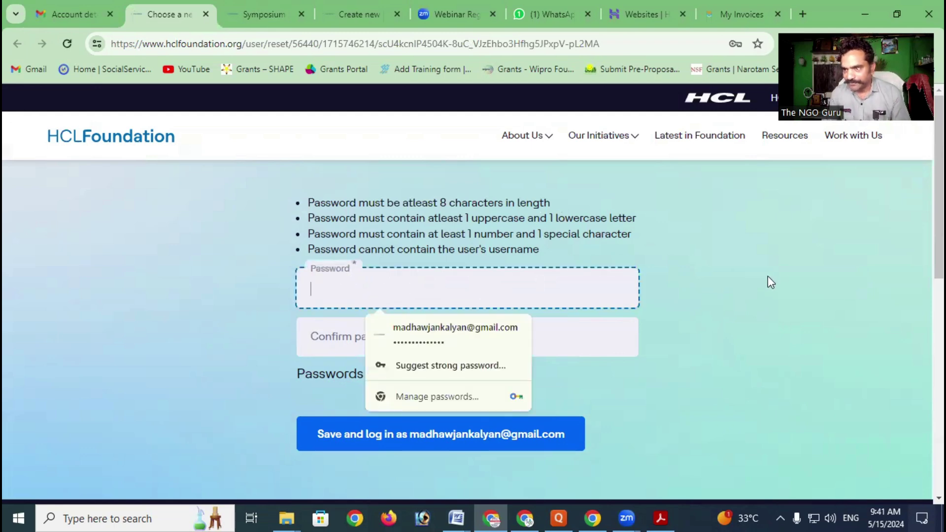
click(792, 262)
click(396, 293)
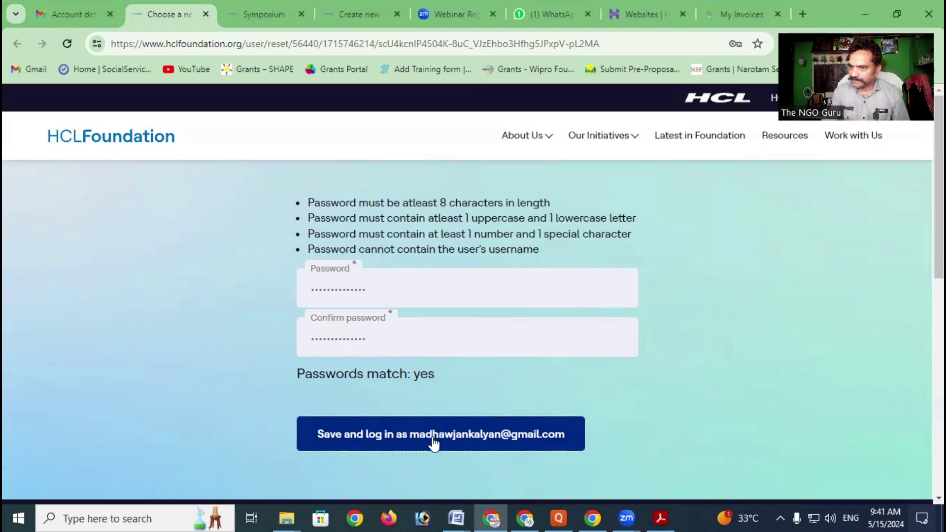
click(433, 443)
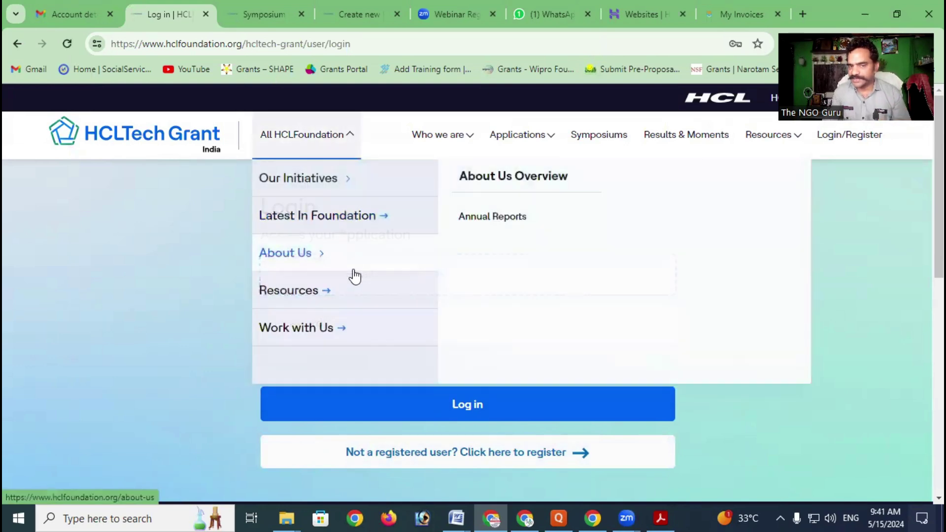
Autofill the saved username and password on the Login page and log in
click(112, 268)
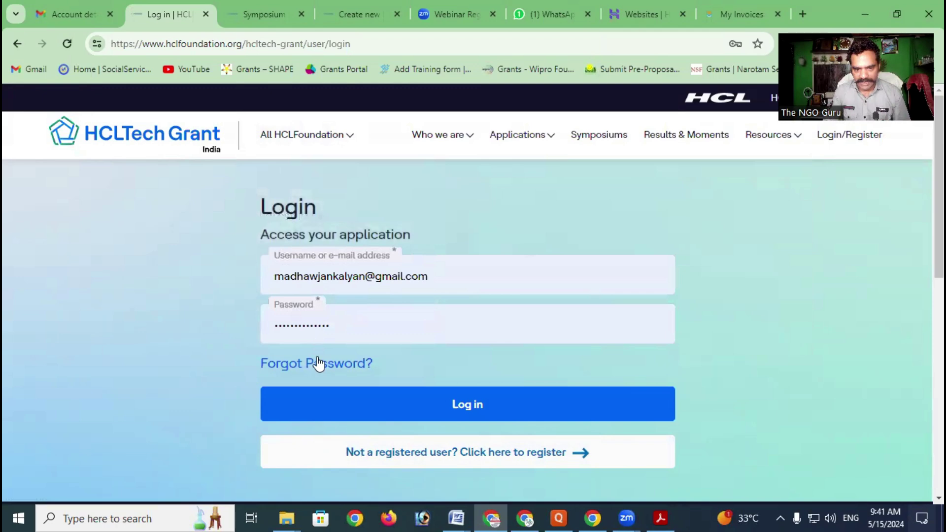
click(478, 406)
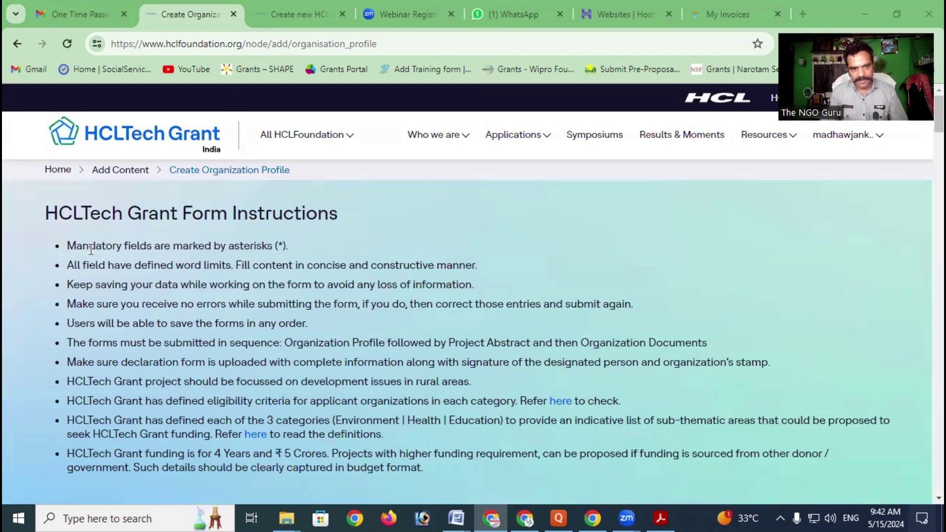
drag(82, 246, 217, 259)
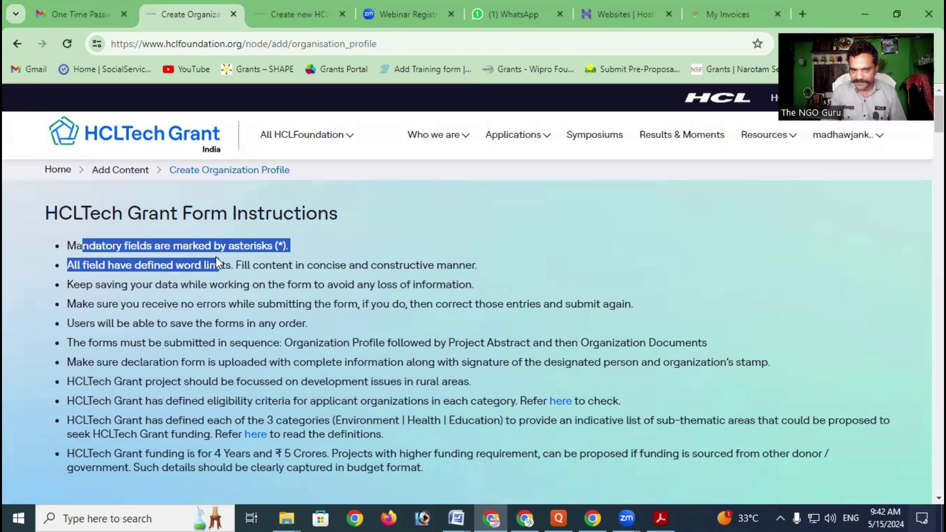
click(158, 266)
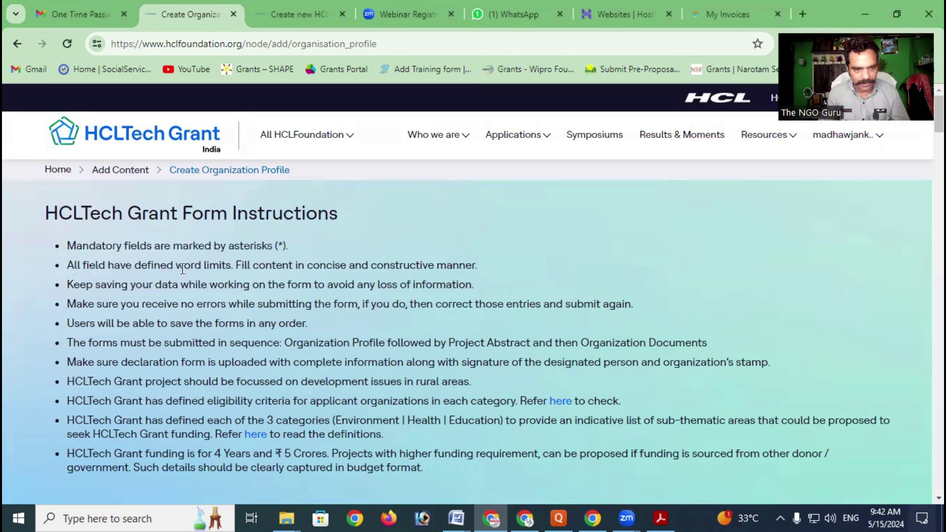
drag(73, 266, 243, 271)
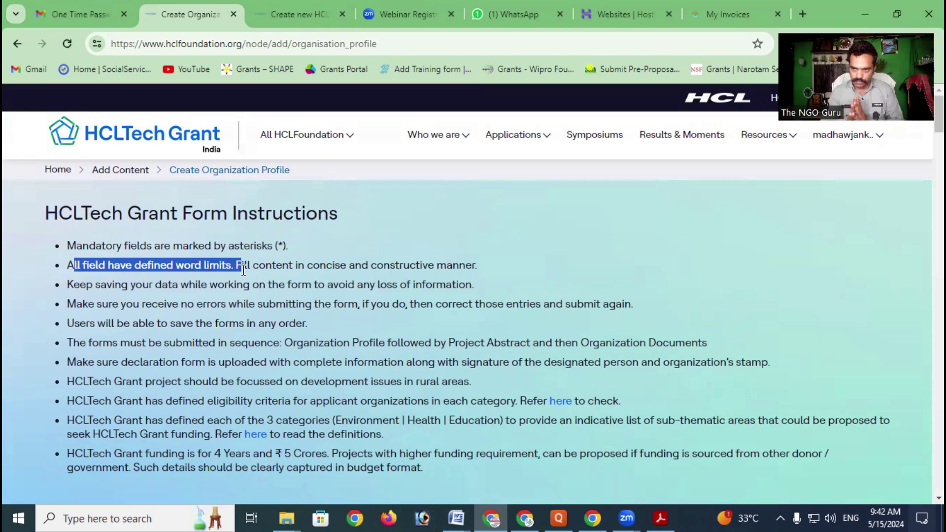
drag(243, 271, 461, 268)
click(292, 268)
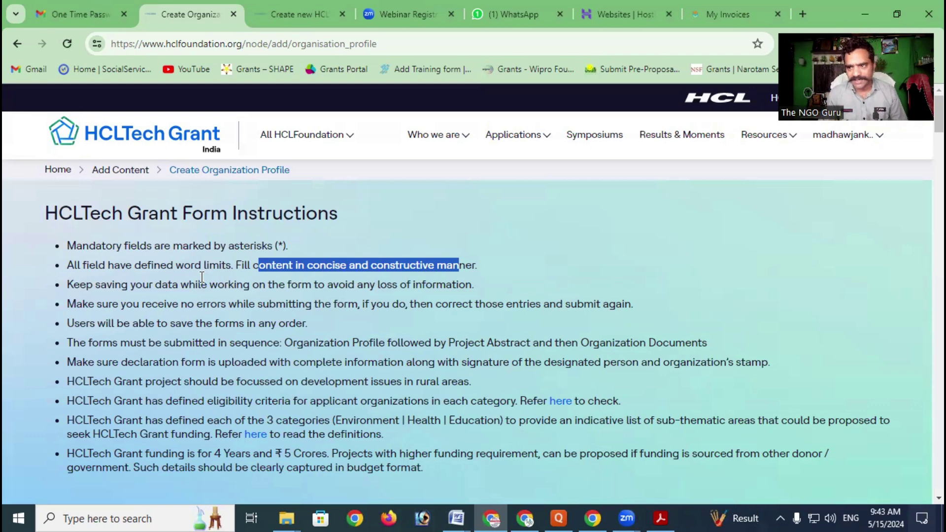
drag(79, 285, 476, 290)
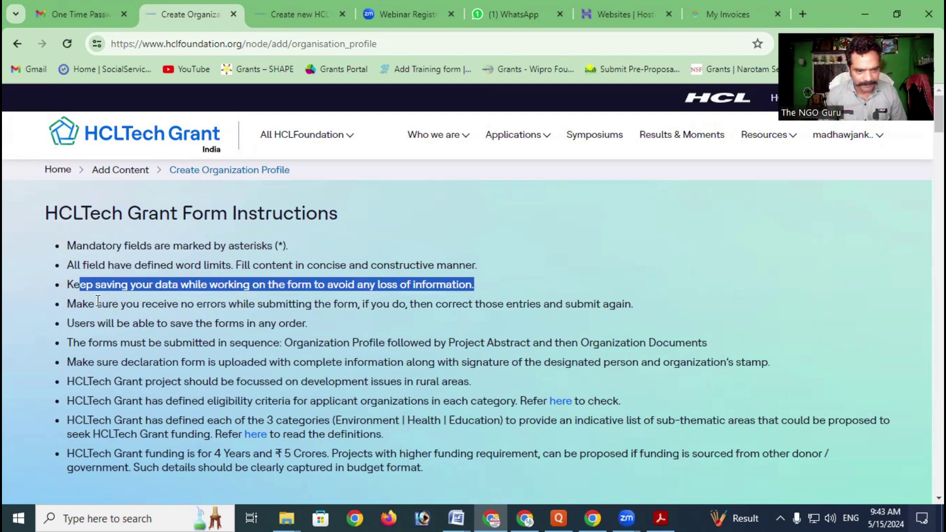
drag(90, 306, 631, 306)
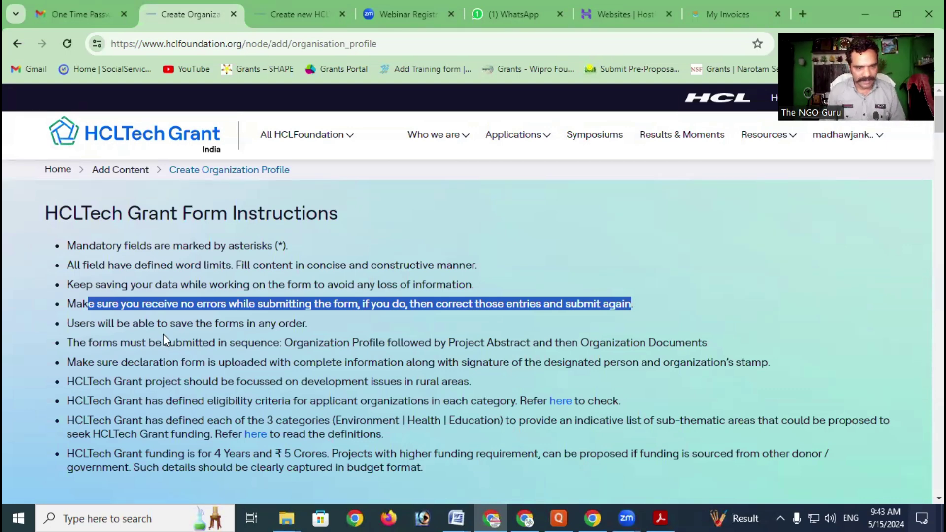
drag(97, 322, 291, 323)
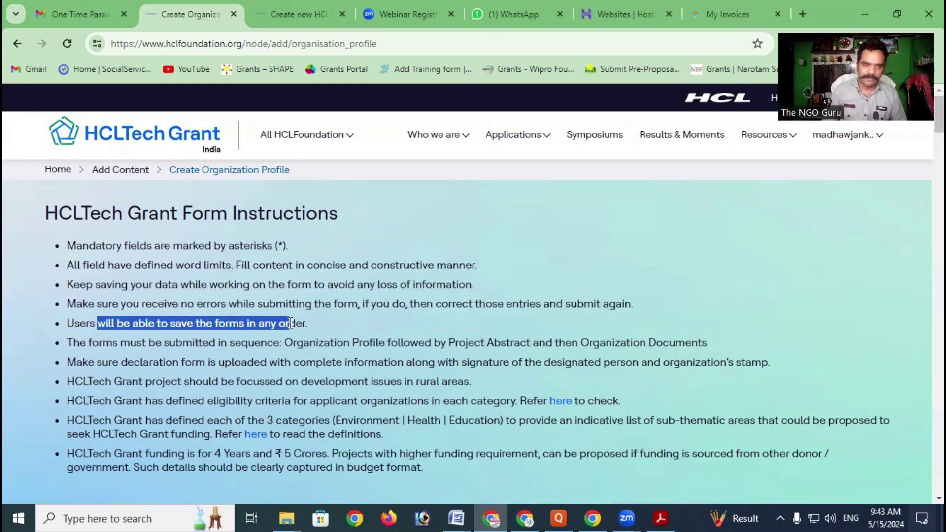
scroll(290, 322, down, 1)
drag(99, 275, 679, 279)
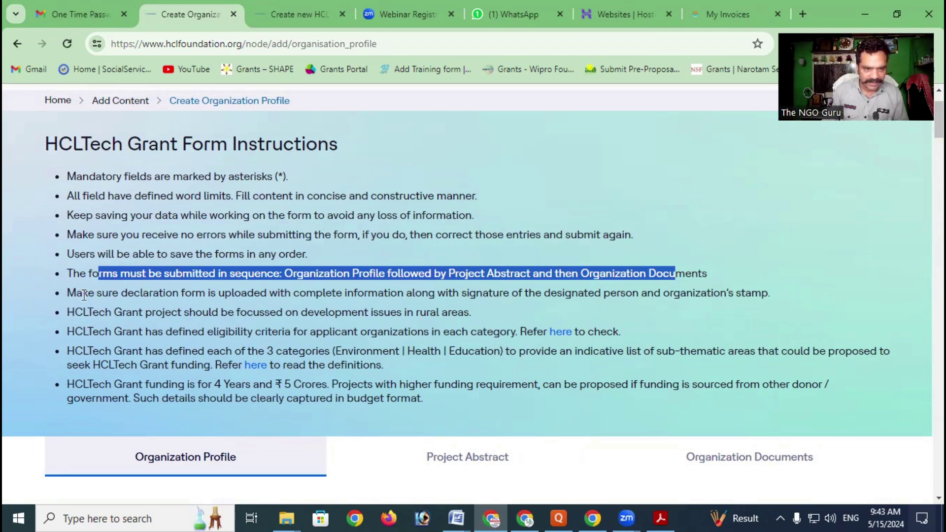
click(100, 294)
drag(83, 293, 767, 295)
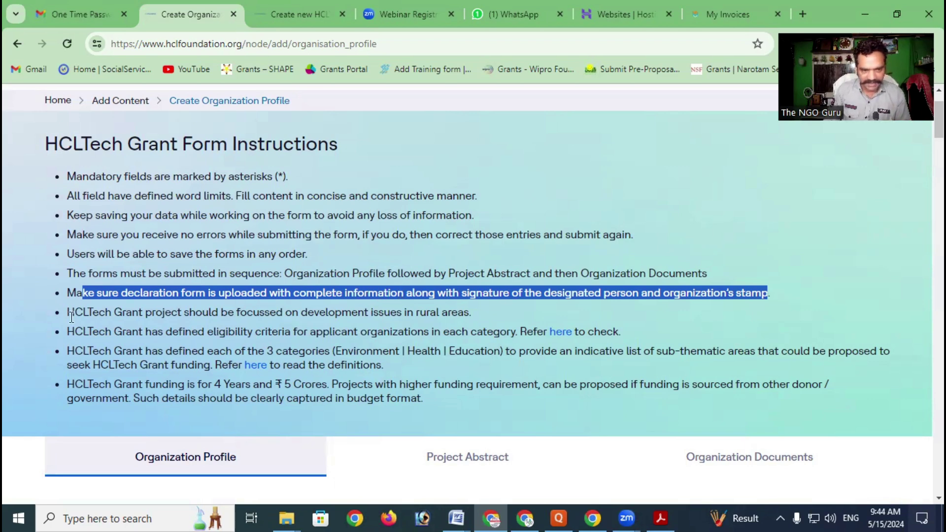
drag(72, 316, 465, 317)
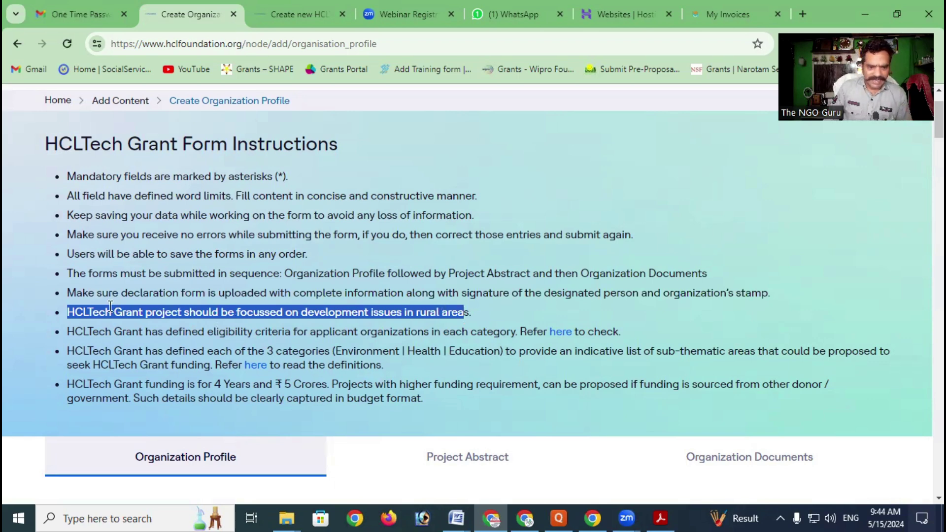
click(143, 317)
drag(202, 314, 472, 314)
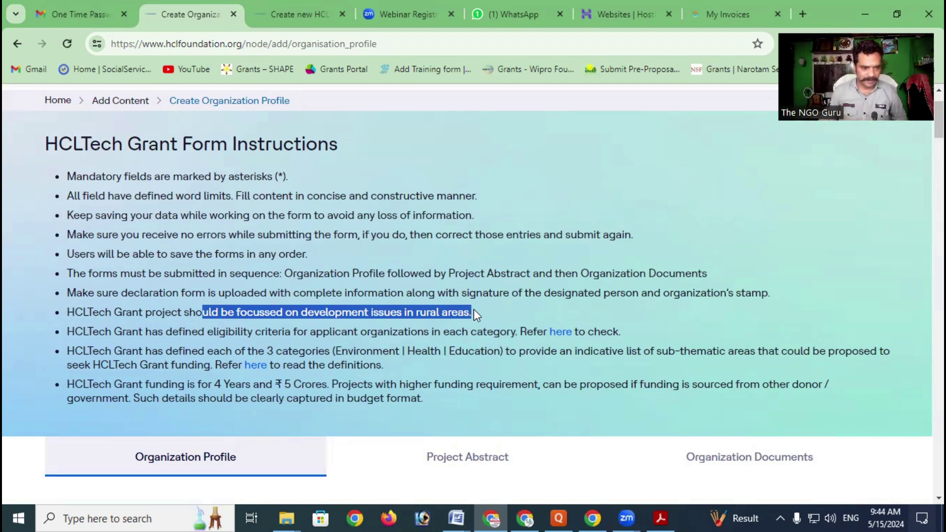
drag(83, 333, 622, 340)
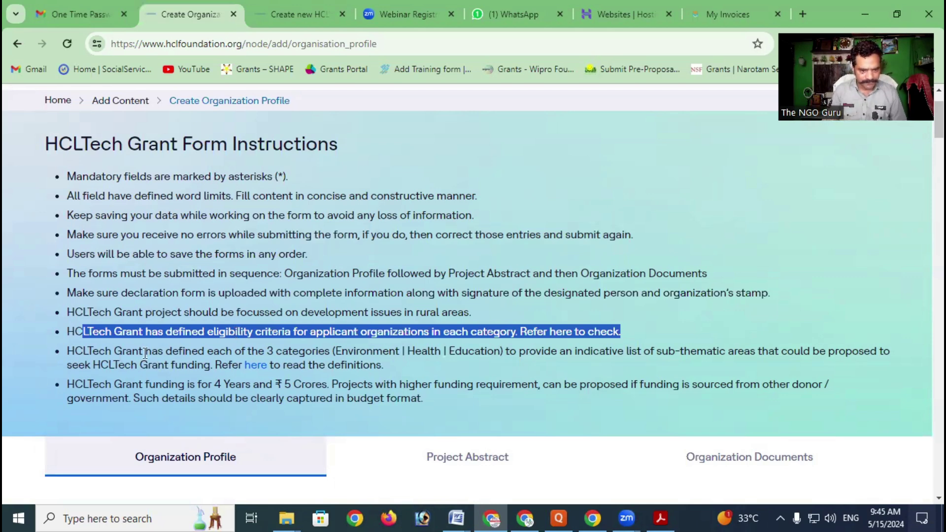
drag(127, 355, 513, 354)
click(619, 355)
drag(575, 352, 805, 352)
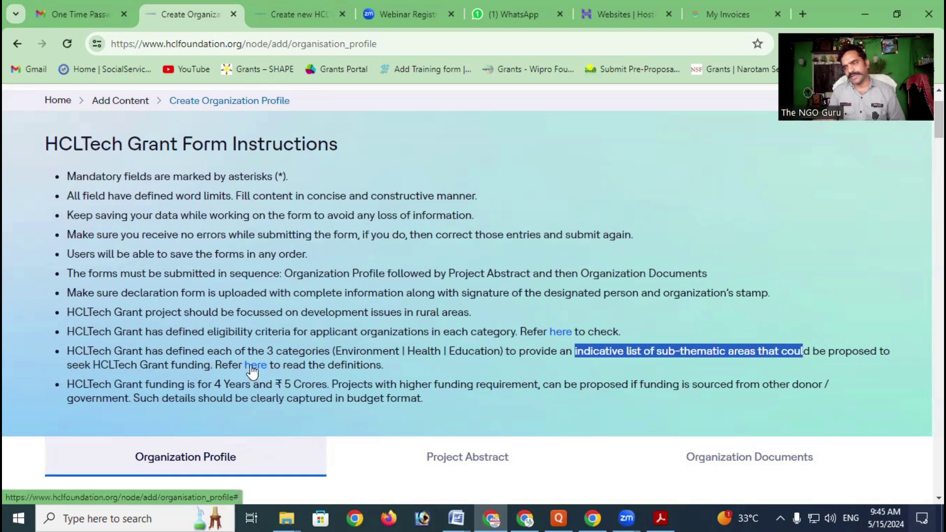
scroll(252, 369, down, 1)
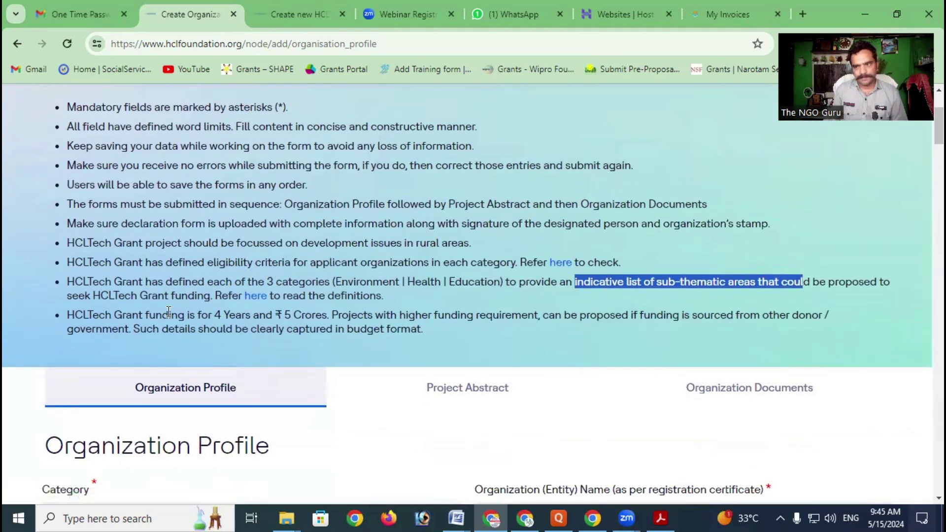
drag(112, 316, 333, 310)
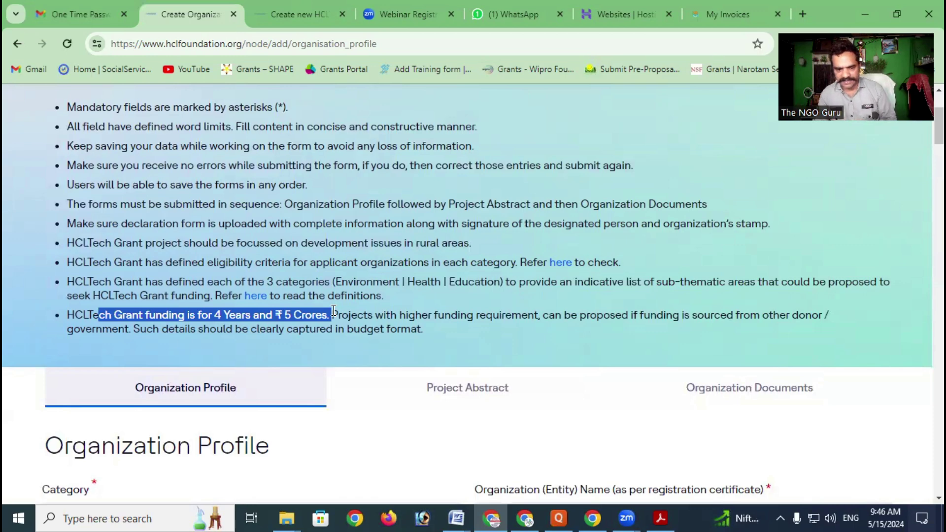
scroll(371, 264, down, 5)
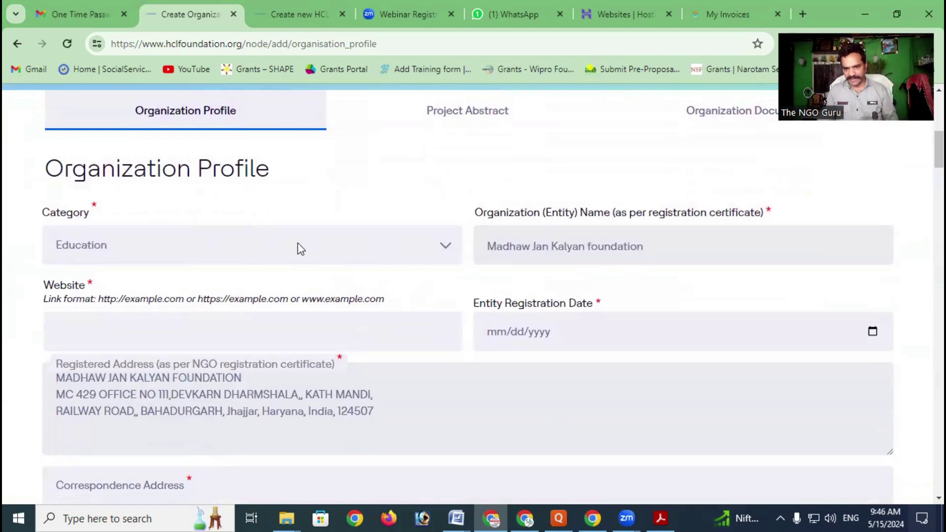
scroll(298, 243, down, 12)
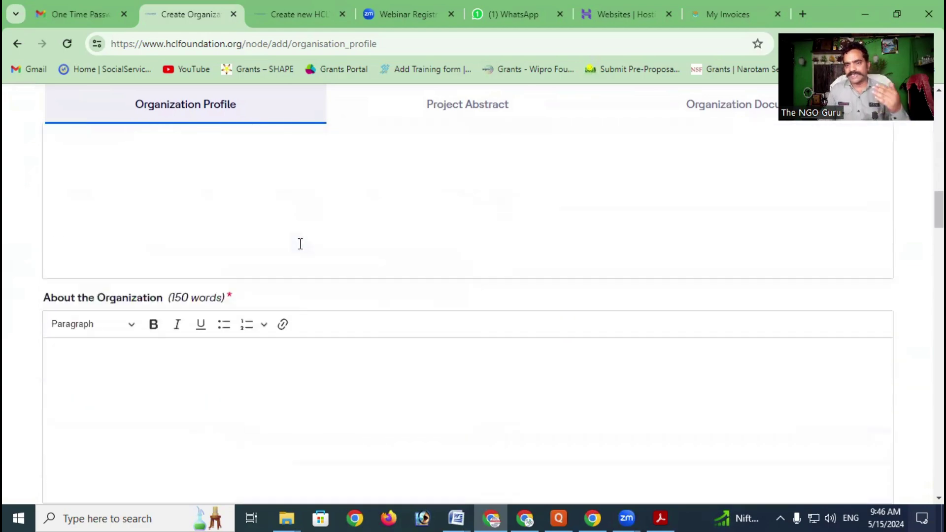
scroll(300, 243, down, 15)
scroll(302, 250, down, 15)
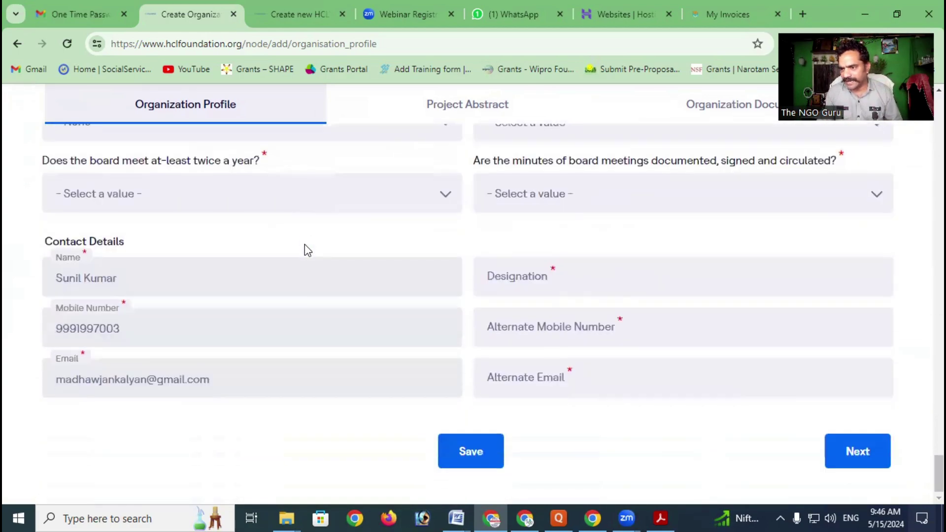
scroll(347, 270, up, 20)
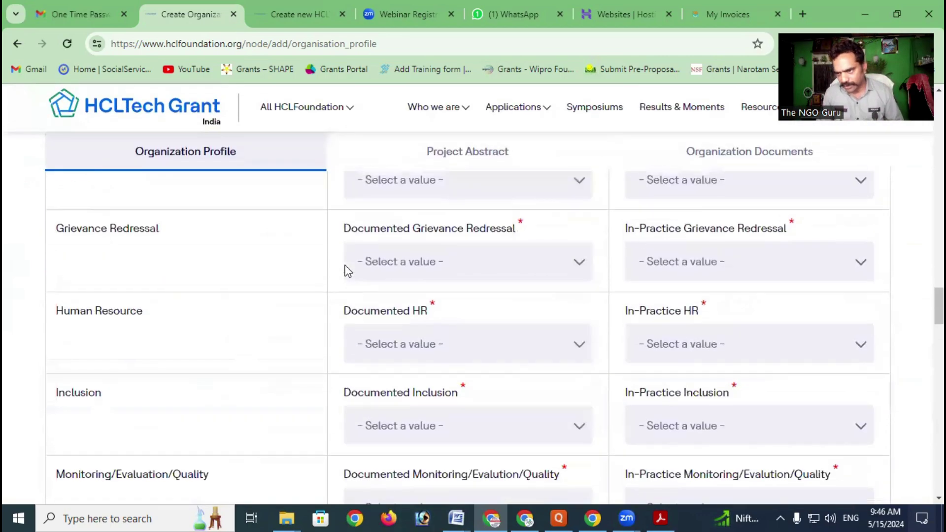
scroll(348, 271, up, 20)
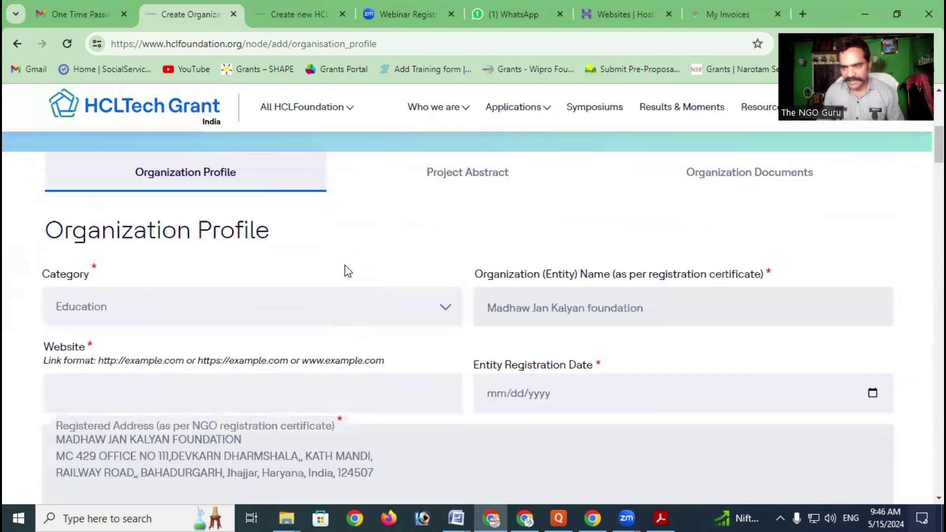
scroll(338, 256, down, 1)
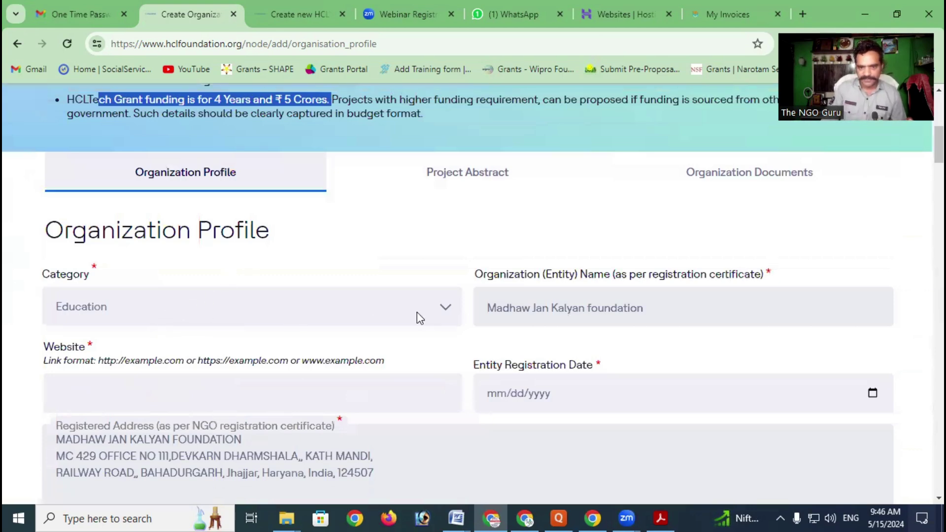
scroll(443, 308, down, 3)
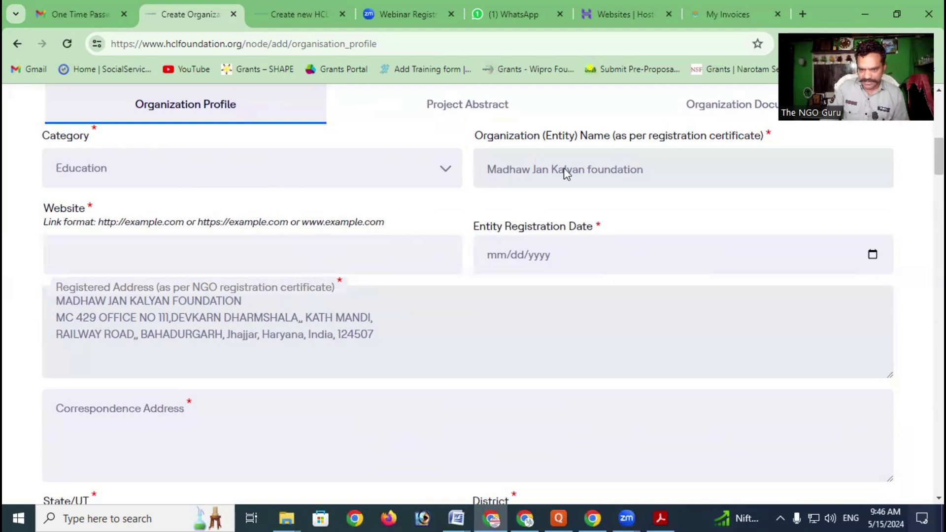
click(96, 247)
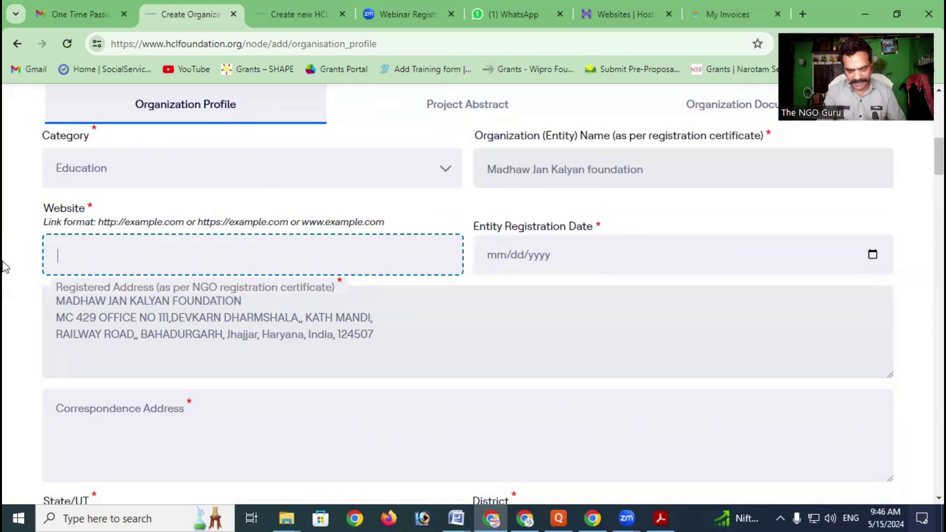
text(htps:)
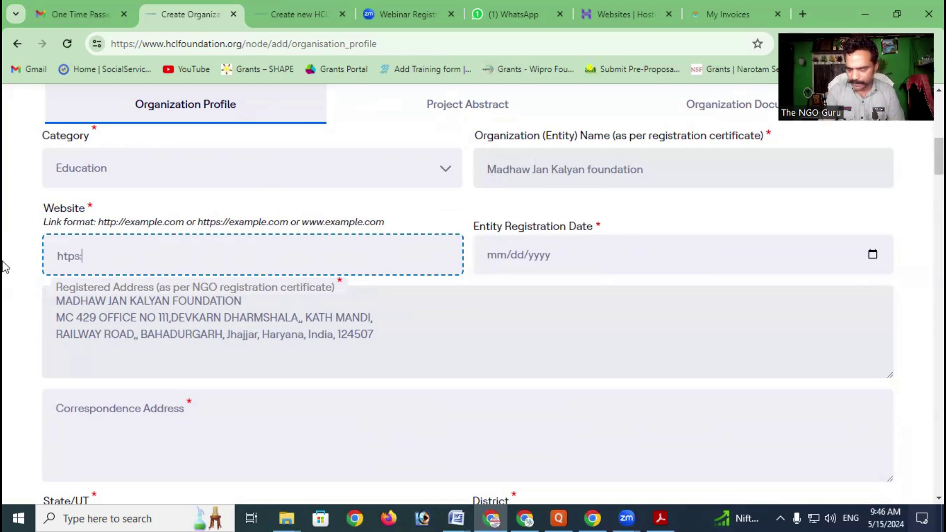
text(//)
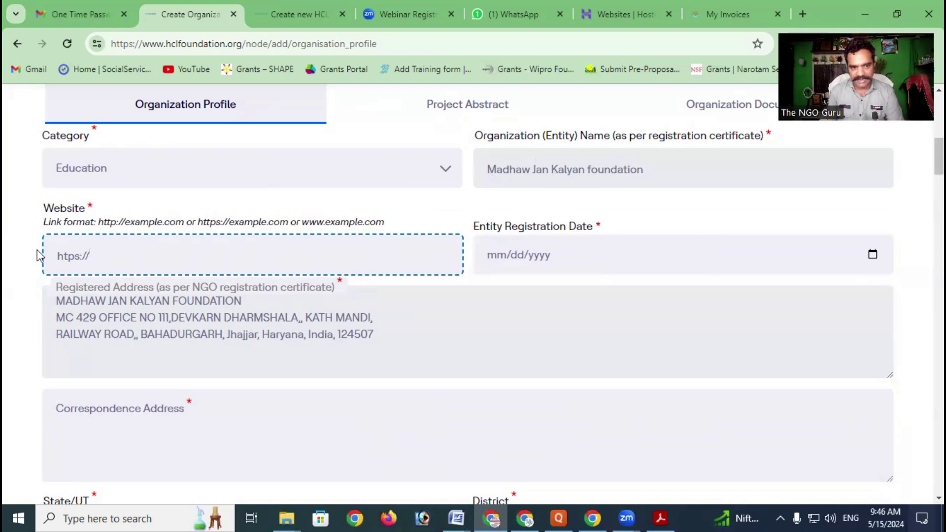
double_click(90, 207)
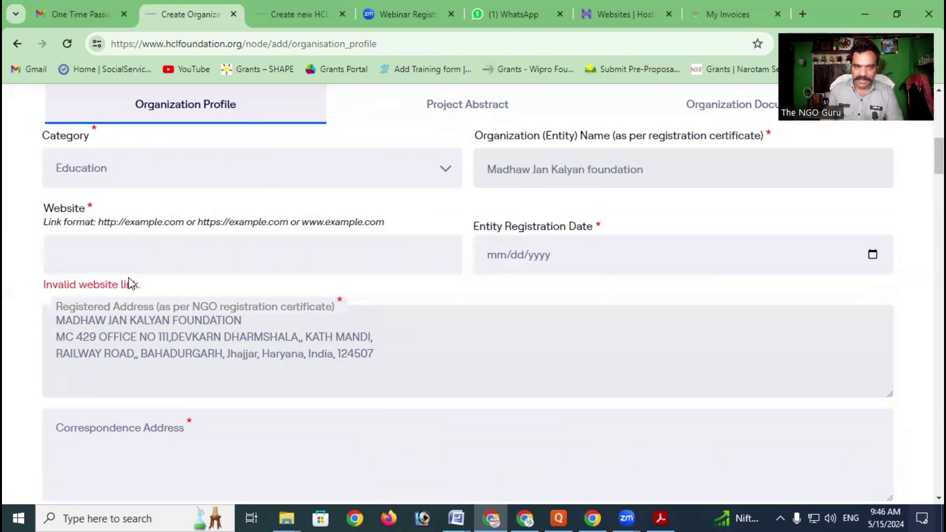
click(98, 254)
text(https://madhawjankalyan.org)
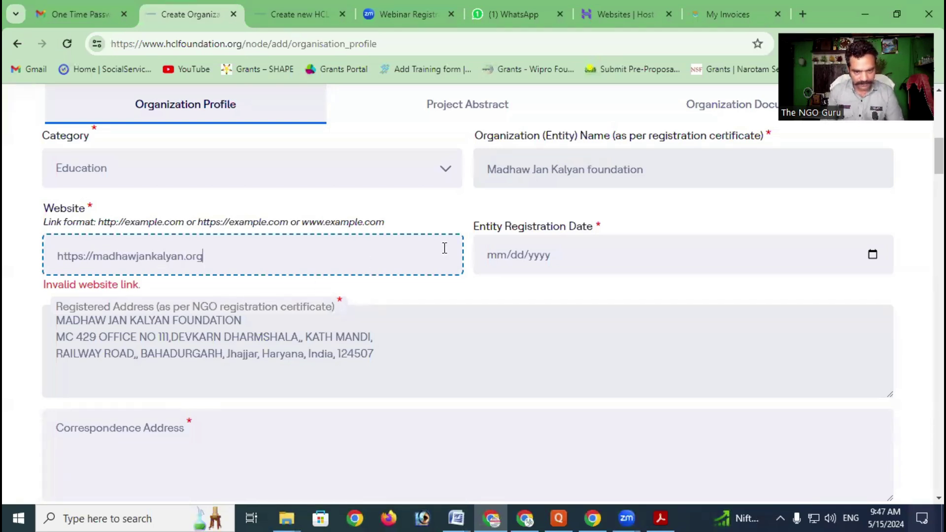
click(398, 197)
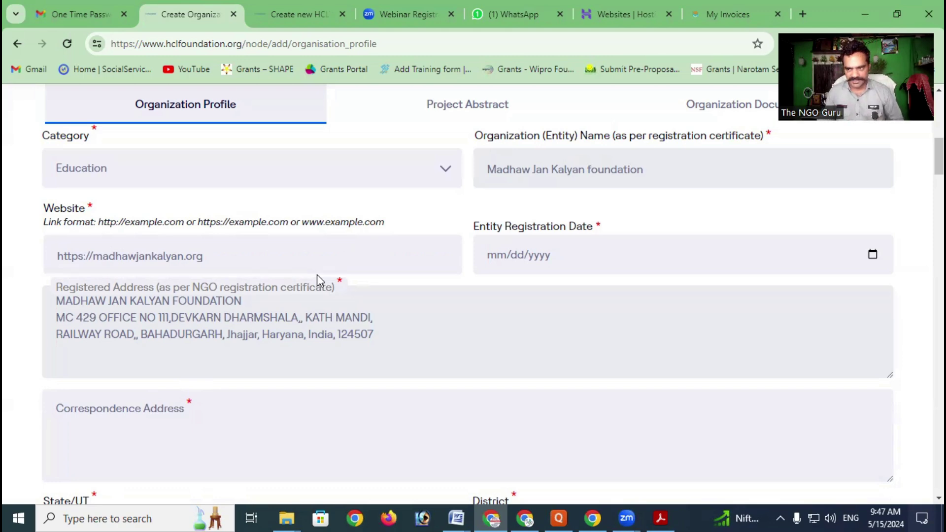
Pick 11 January 2019 from the calendar as the Entity Registration Date
click(497, 256)
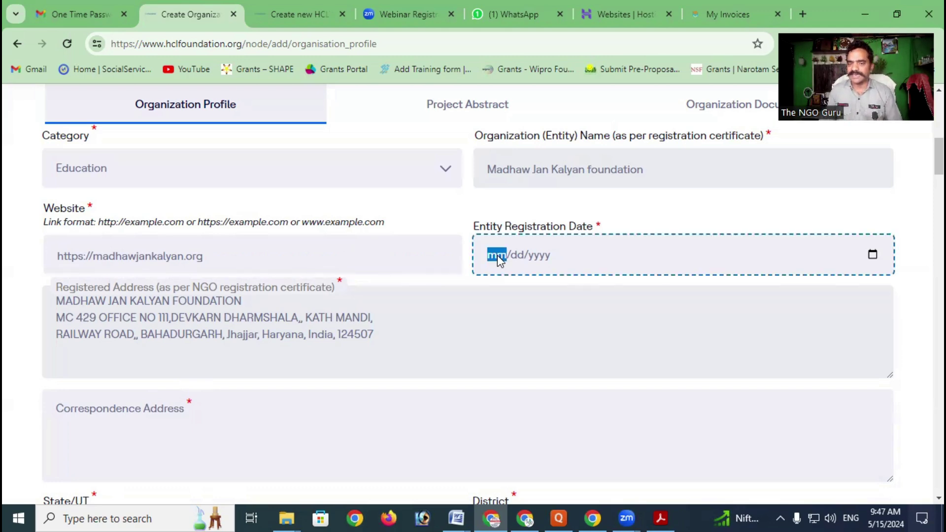
click(872, 255)
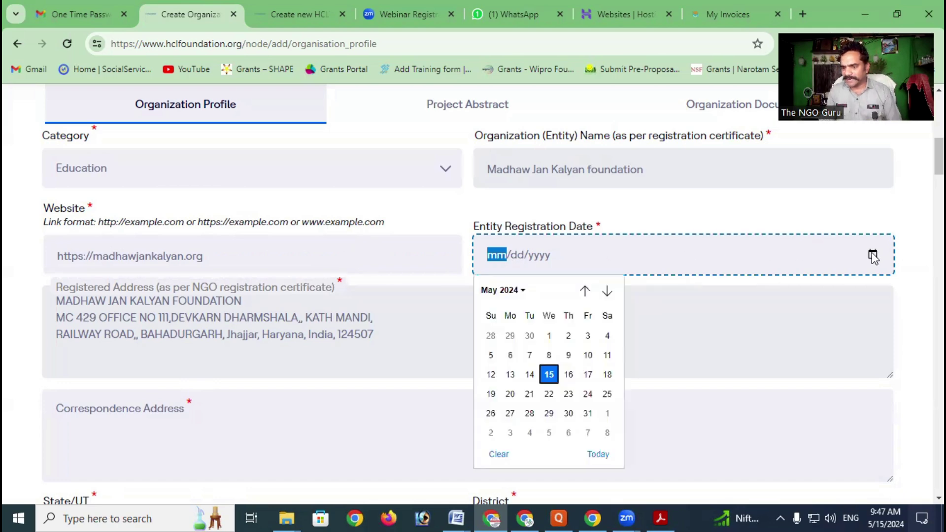
click(513, 290)
click(498, 314)
click(511, 339)
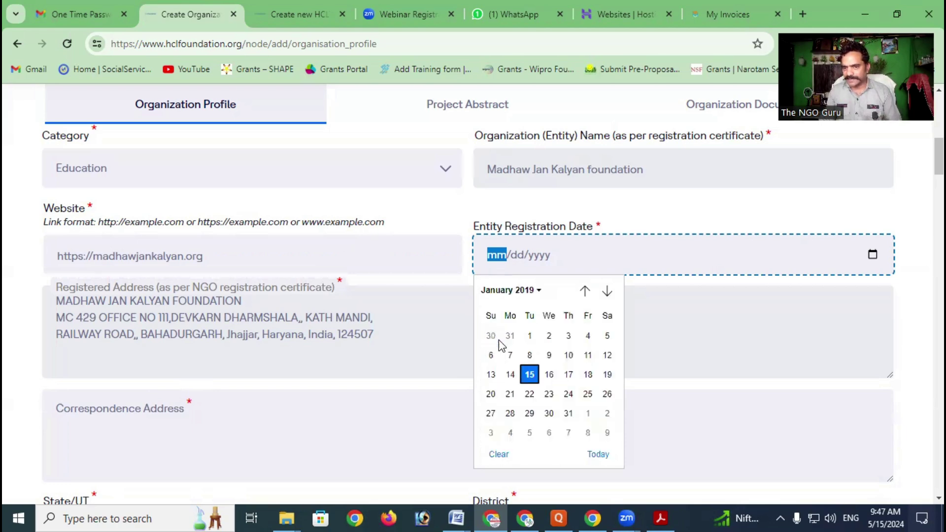
click(588, 355)
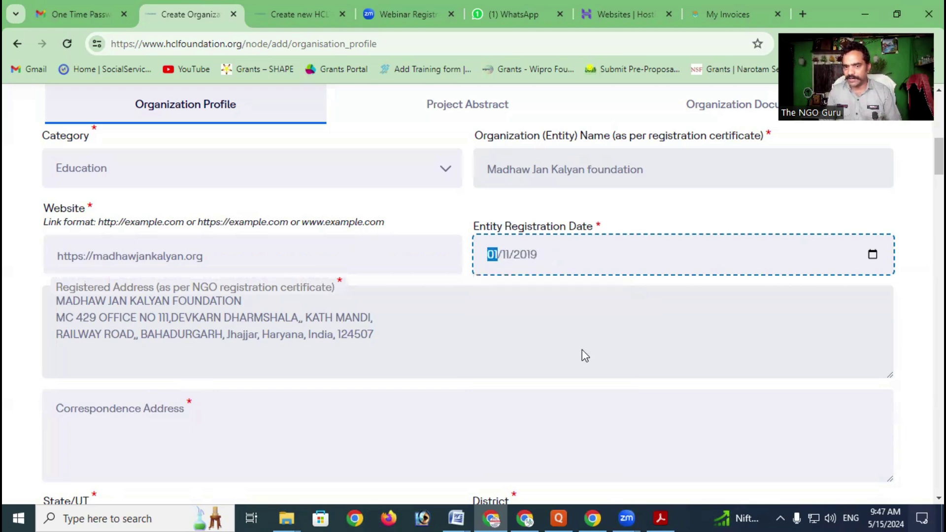
Move to the Correspondence Address and select text around the Registered Address
scroll(553, 194, down, 4)
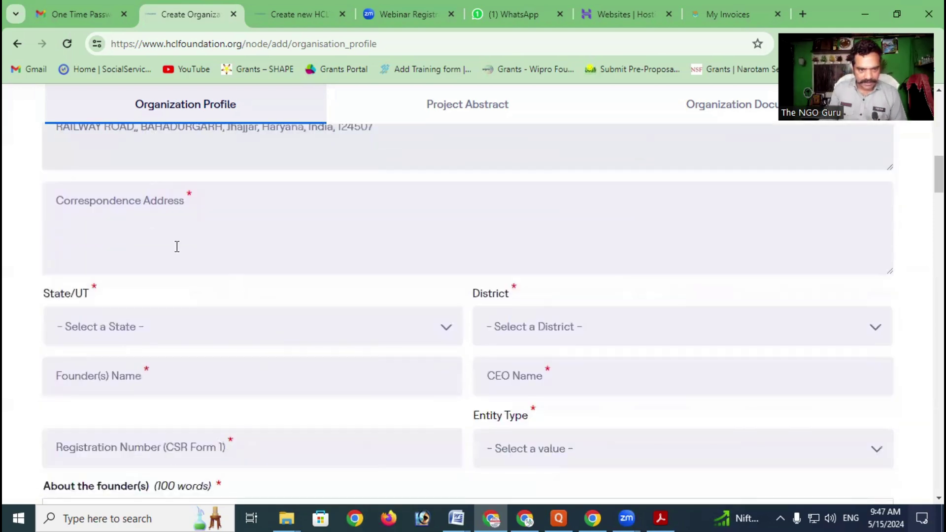
click(135, 226)
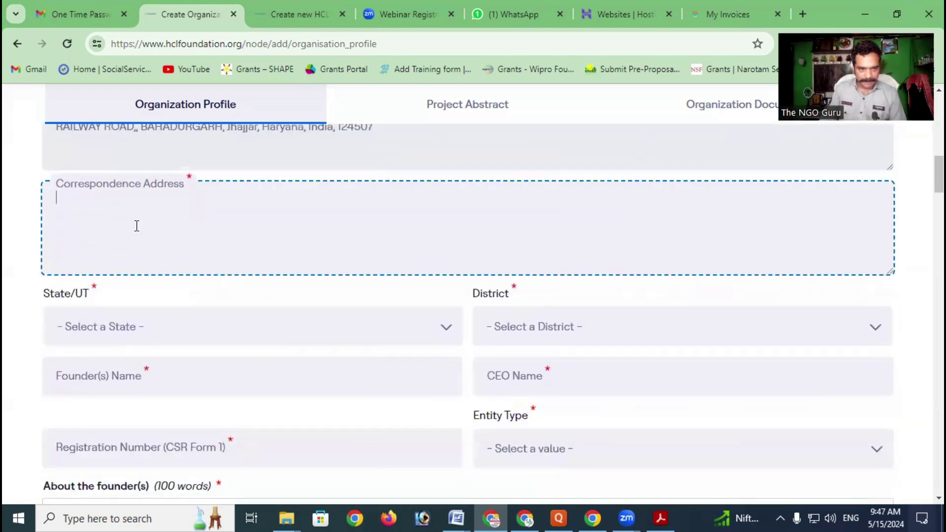
scroll(140, 226, up, 2)
scroll(54, 201, up, 2)
drag(59, 216, 298, 243)
Copy the full Registered Address text and paste it into the Correspondence Address box
click(62, 239)
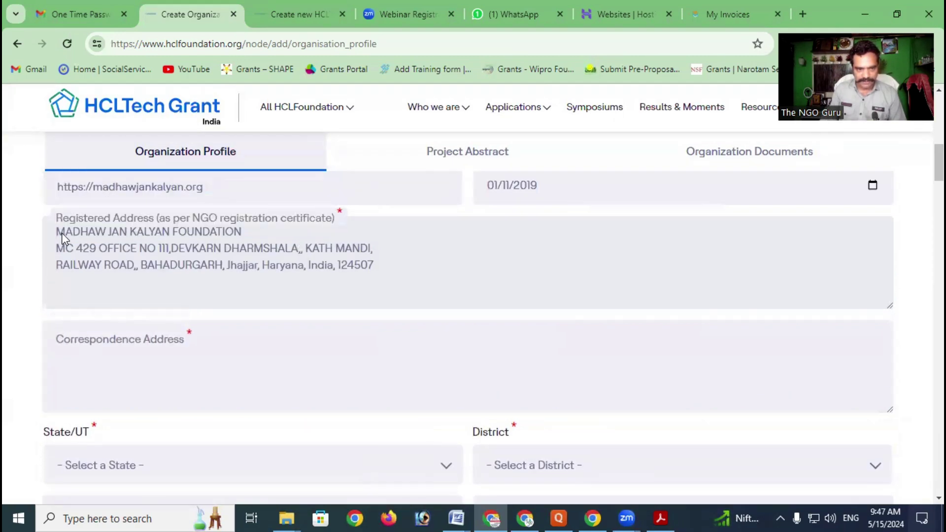
drag(79, 233, 370, 266)
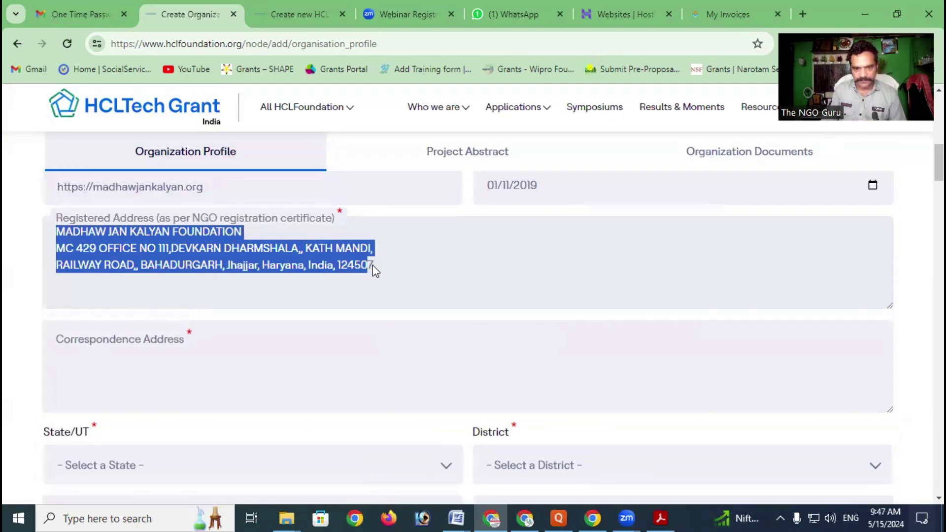
right_click(278, 250)
click(318, 270)
click(120, 371)
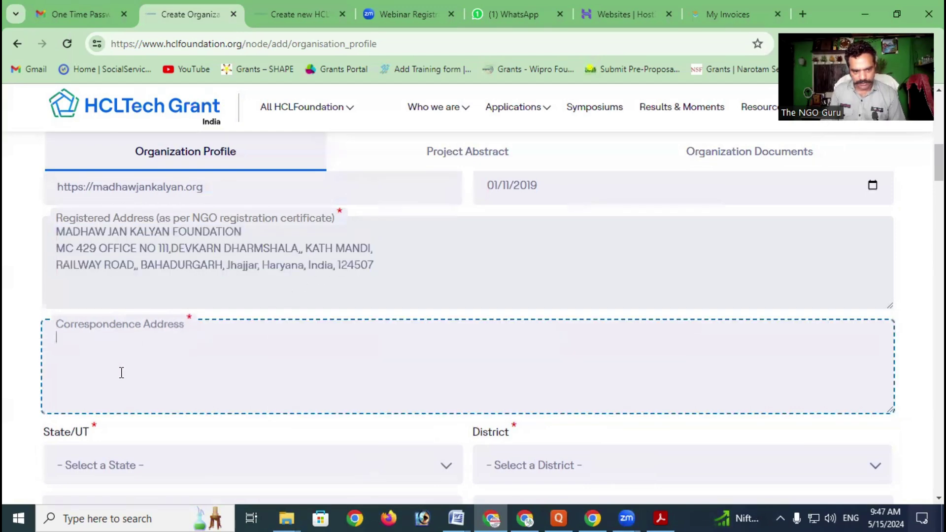
key(ctrl+v)
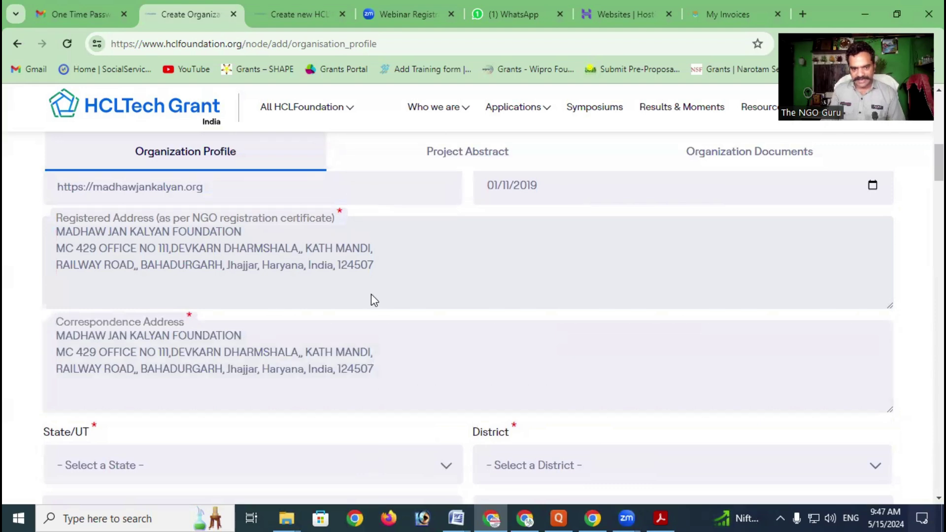
Choose Haryana from the State/UT list and Jhajjar from the District list
scroll(371, 294, down, 2)
click(235, 284)
scroll(273, 252, down, 3)
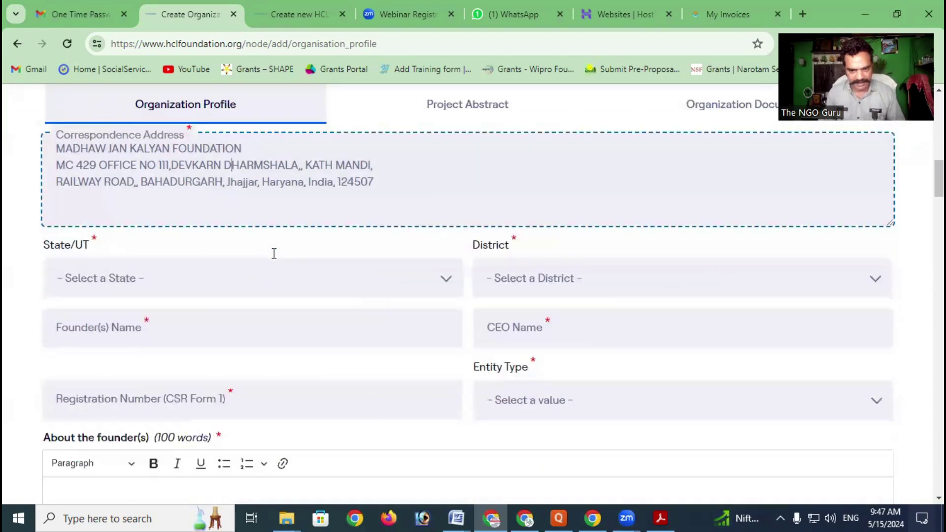
click(128, 260)
click(128, 261)
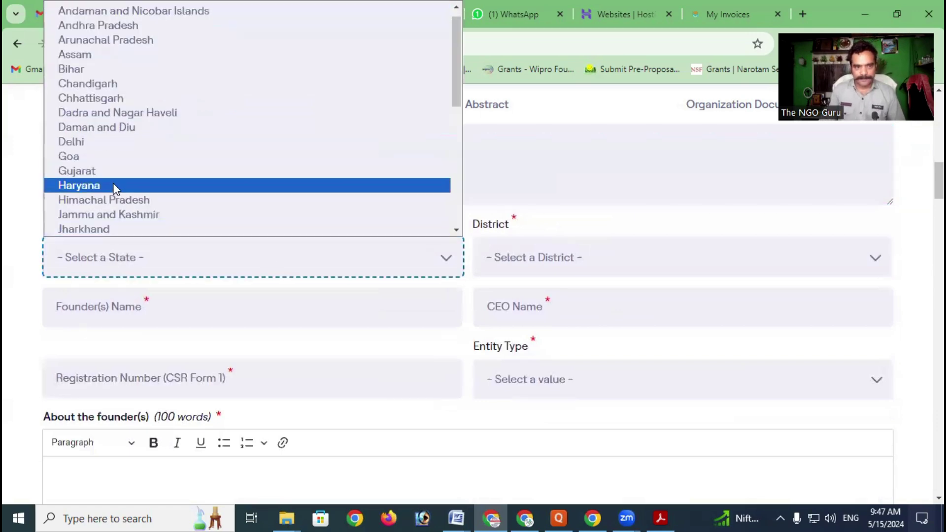
click(118, 184)
click(521, 250)
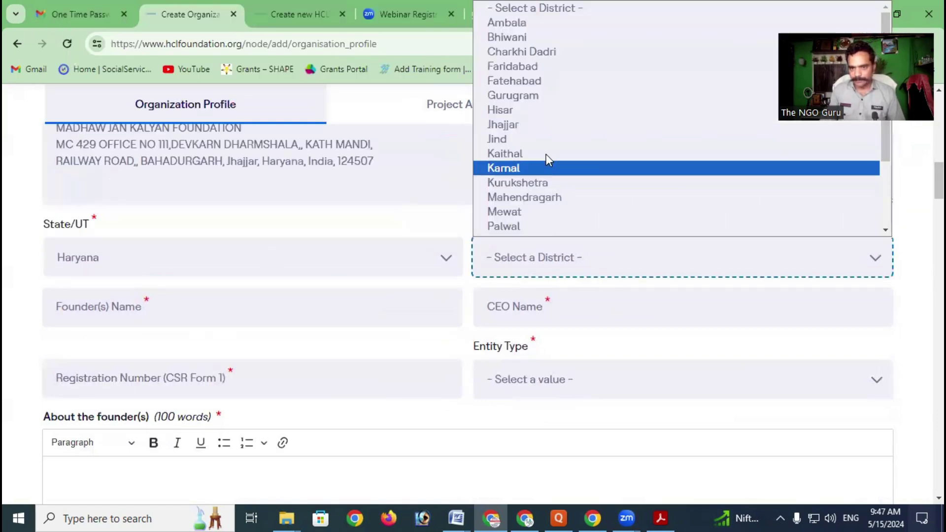
click(545, 134)
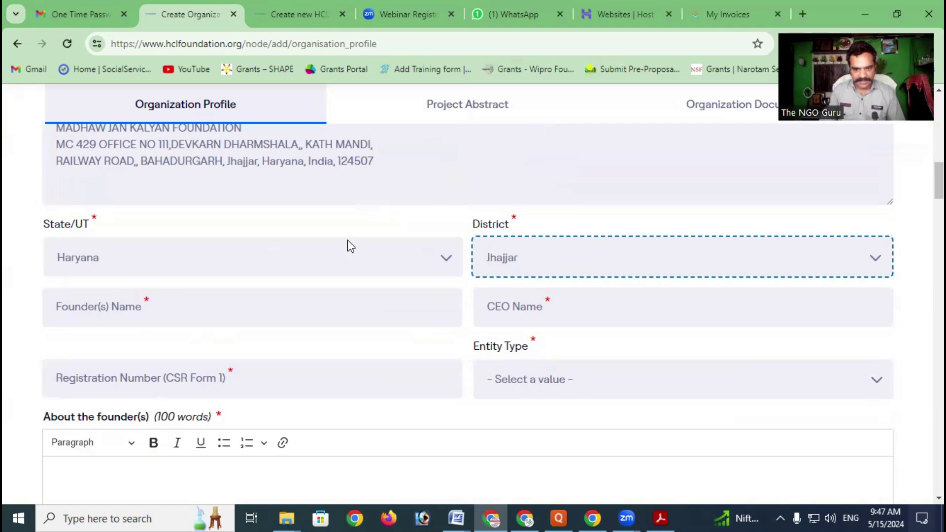
Enter the founder's full name in Founder(s) Name, correcting the missing initial
click(109, 310)
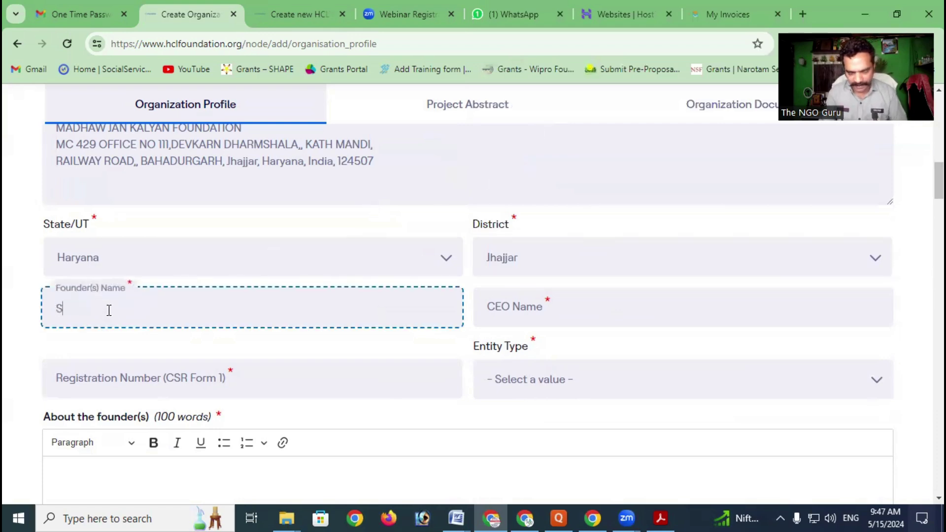
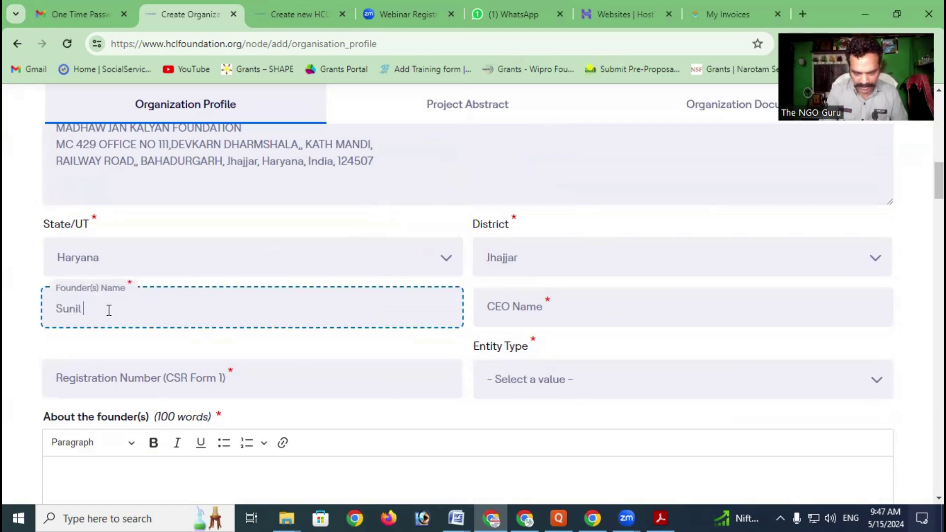
click(89, 311)
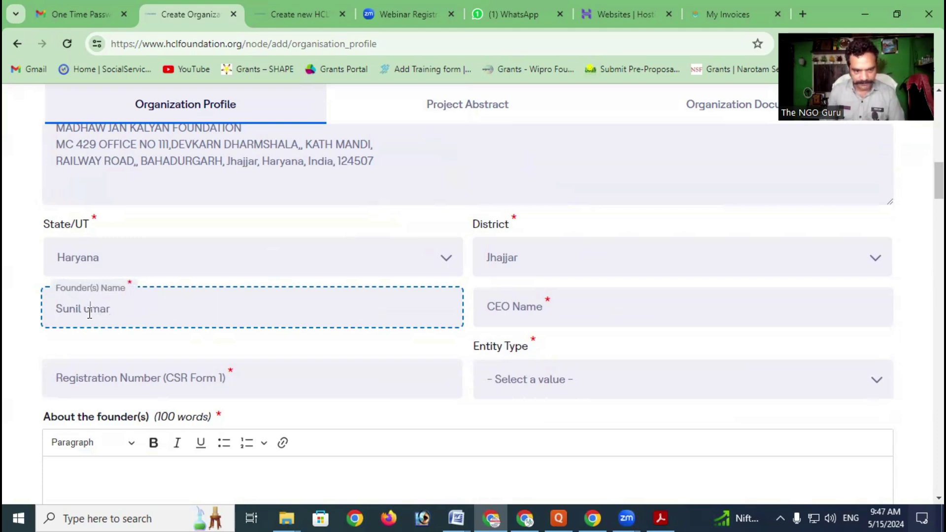
text(K)
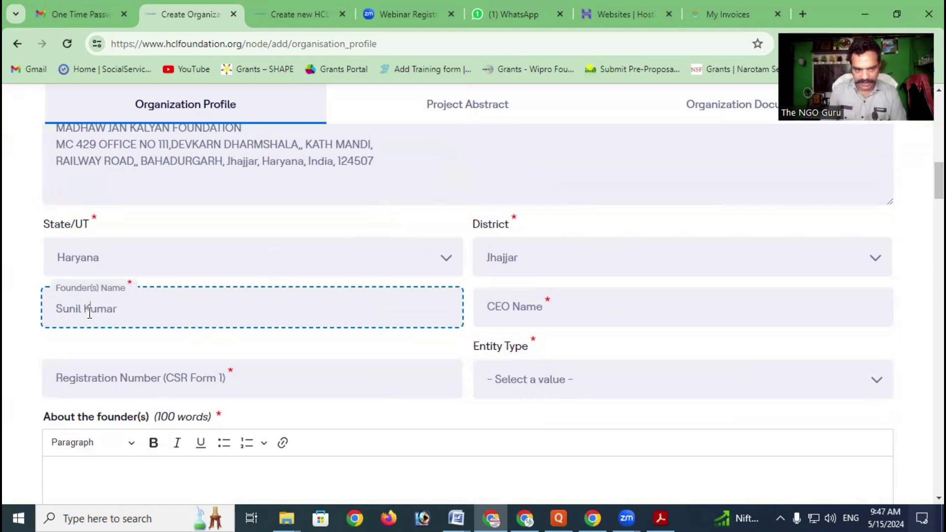
Enter the CEO's full name in CEO Name, then place the caret in Registration Number
click(534, 308)
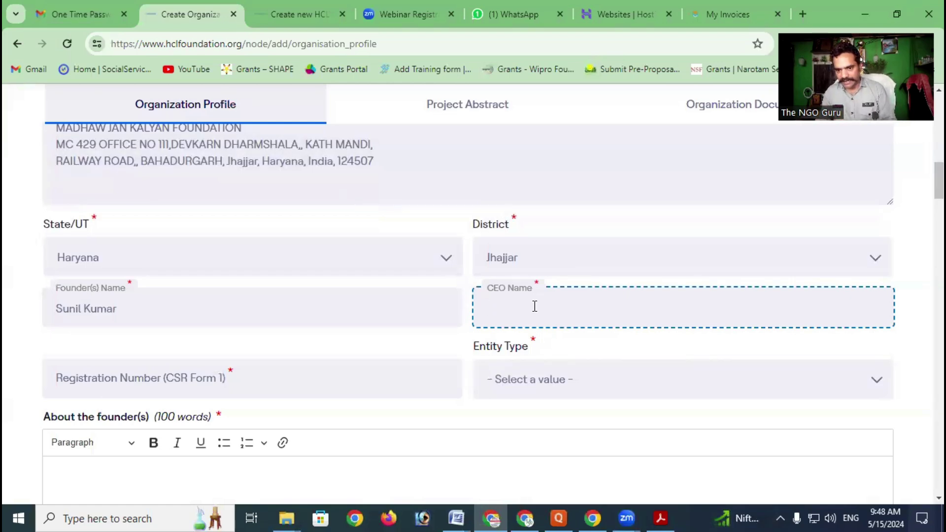
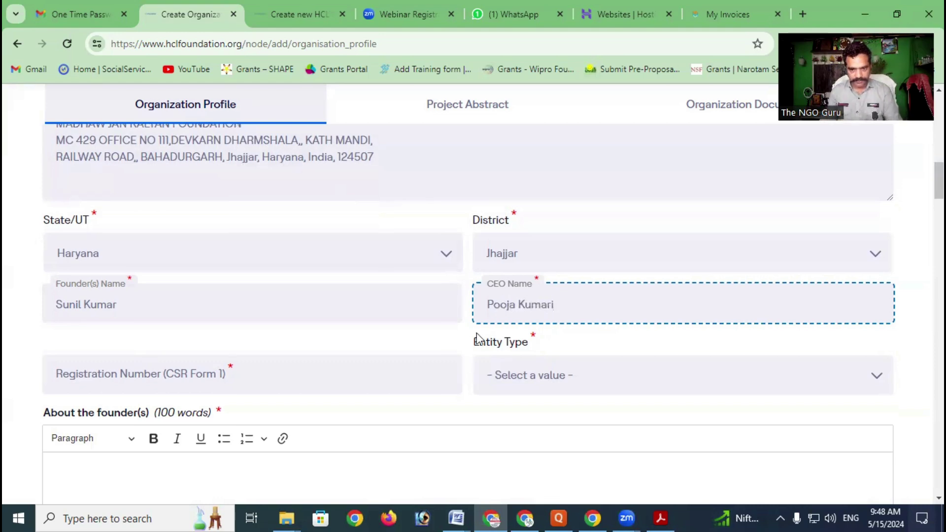
scroll(298, 270, down, 3)
click(151, 241)
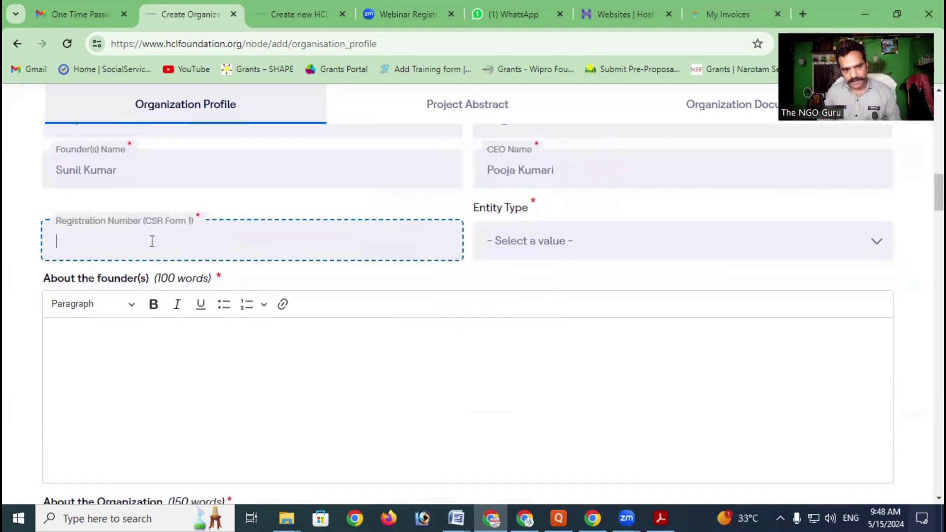
click(236, 192)
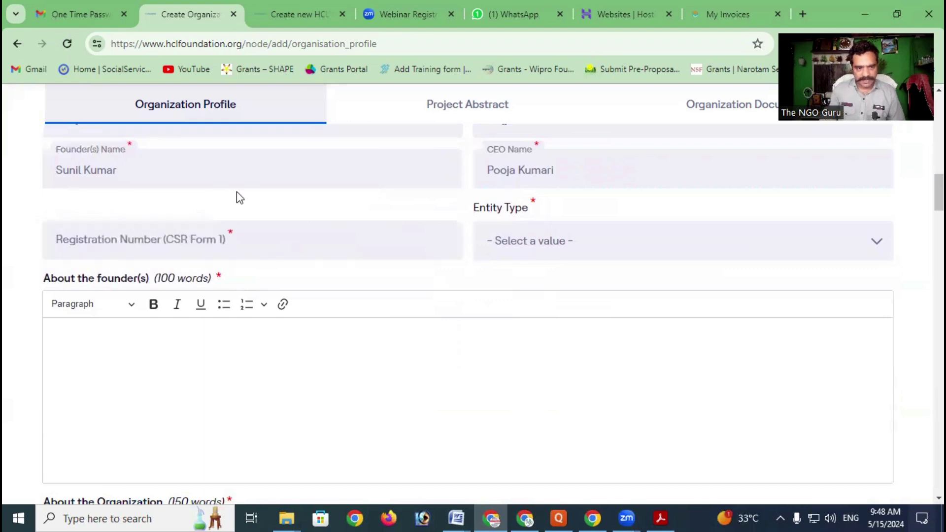
click(91, 239)
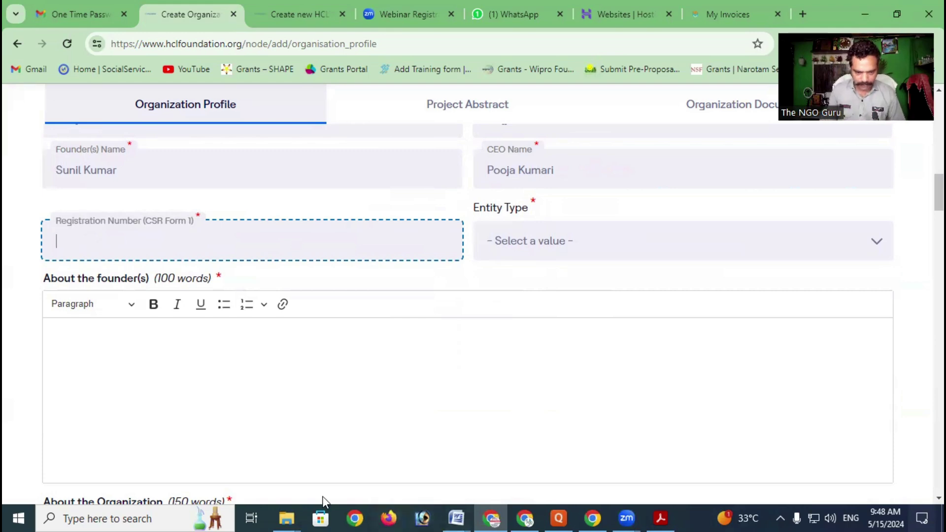
Open CSR1.pdf from the TRUST Documents folder in File Explorer
click(290, 515)
click(341, 439)
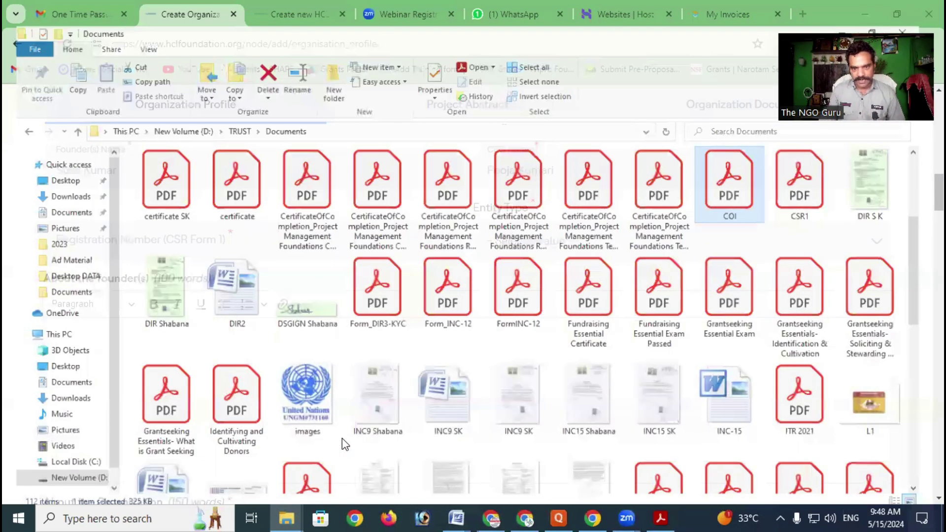
key(Right)
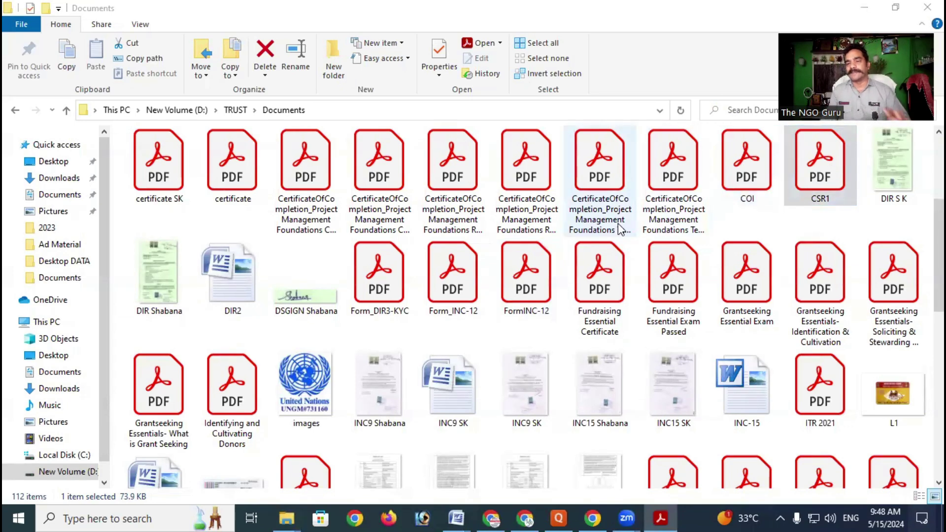
key(Return)
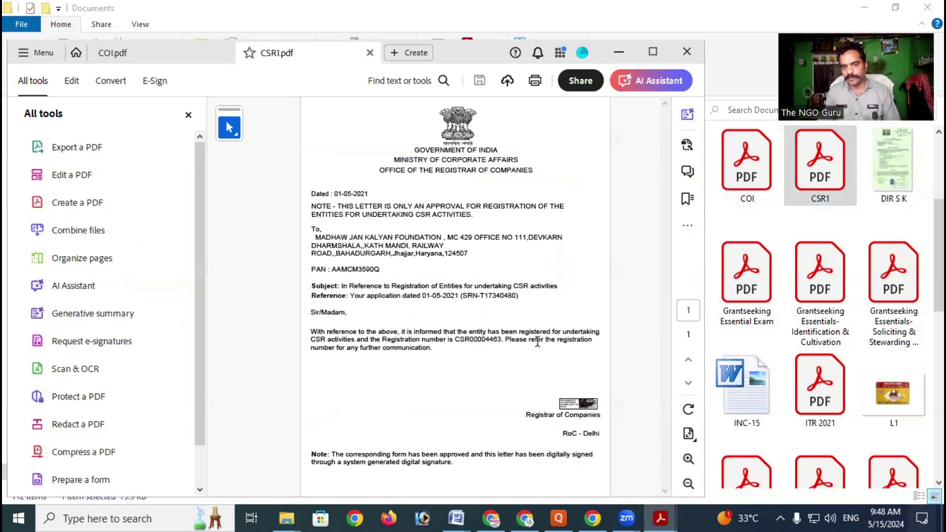
Zoom into the CSR1 approval letter and copy its CSR registration number
click(689, 459)
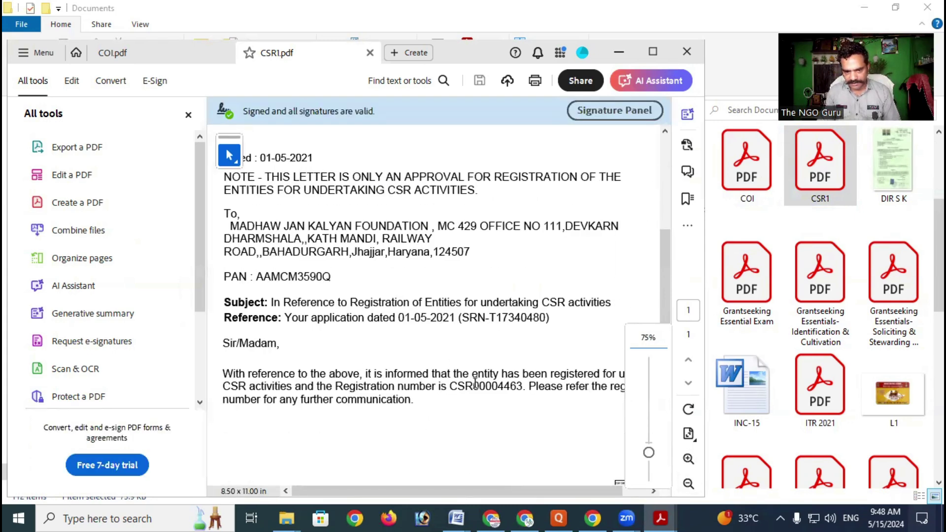
drag(459, 388, 521, 387)
right_click(515, 389)
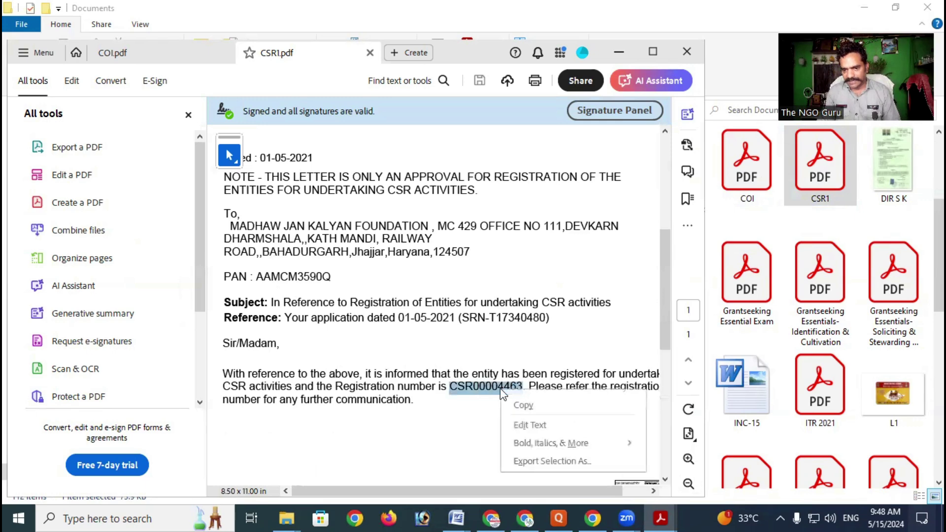
click(524, 406)
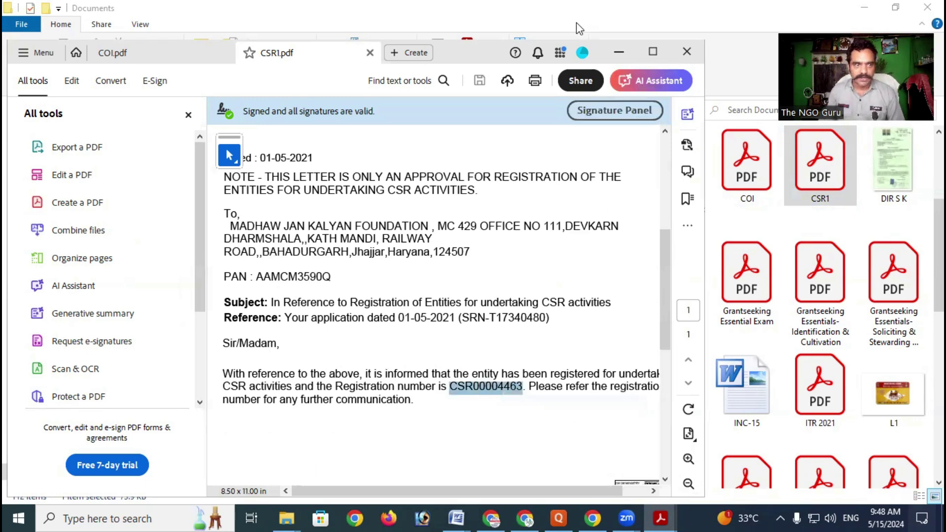
click(867, 9)
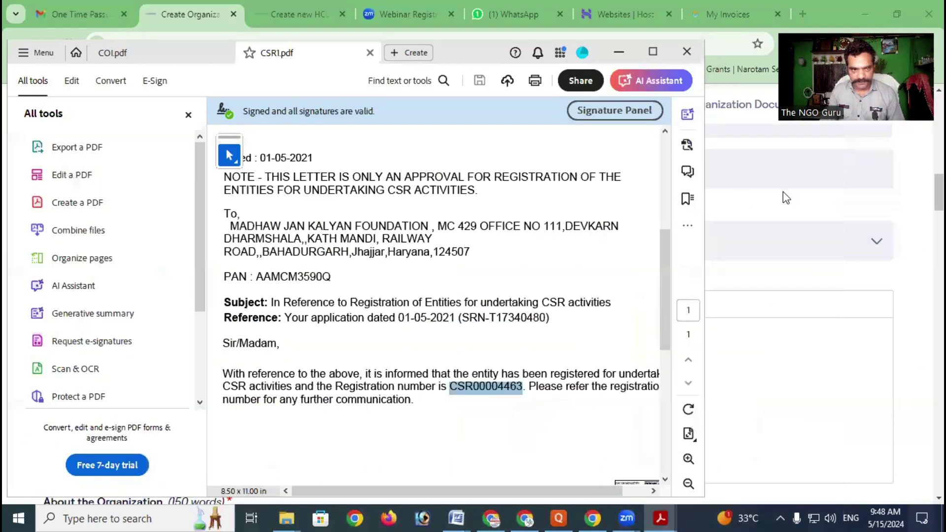
Paste the CSR number into Registration Number and set Entity Type to Section 8 (25) company
click(782, 195)
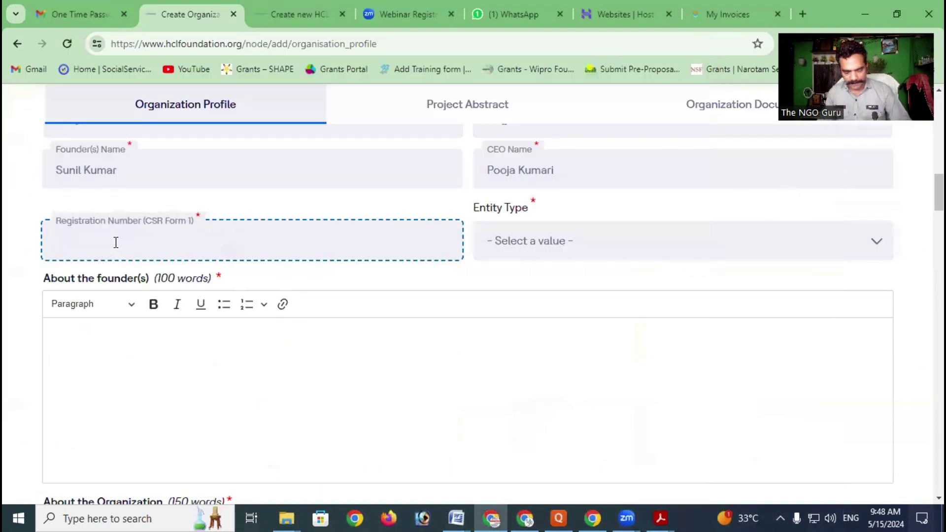
key(ctrl+v)
click(567, 243)
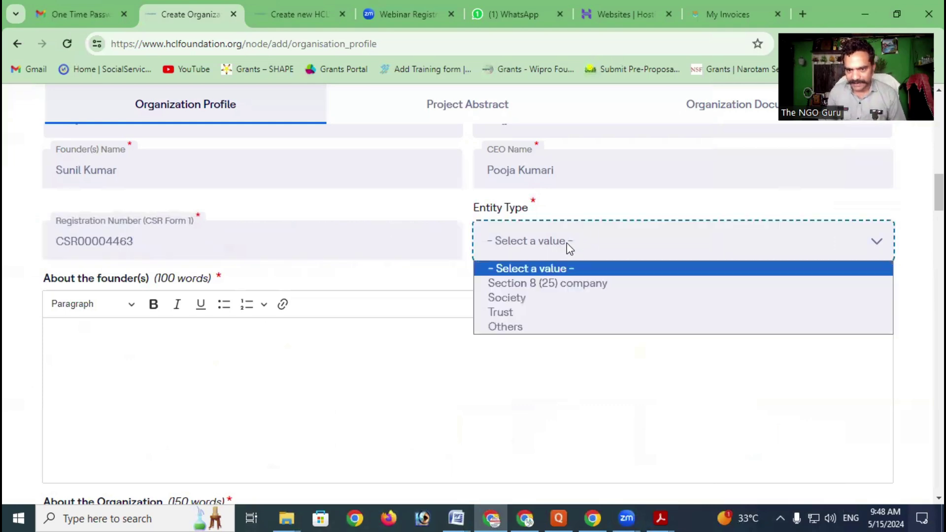
click(574, 283)
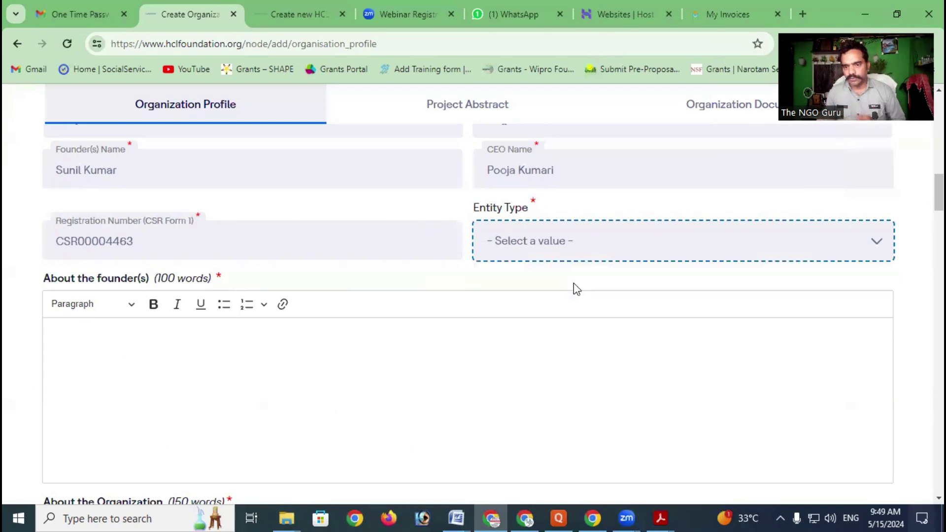
click(417, 253)
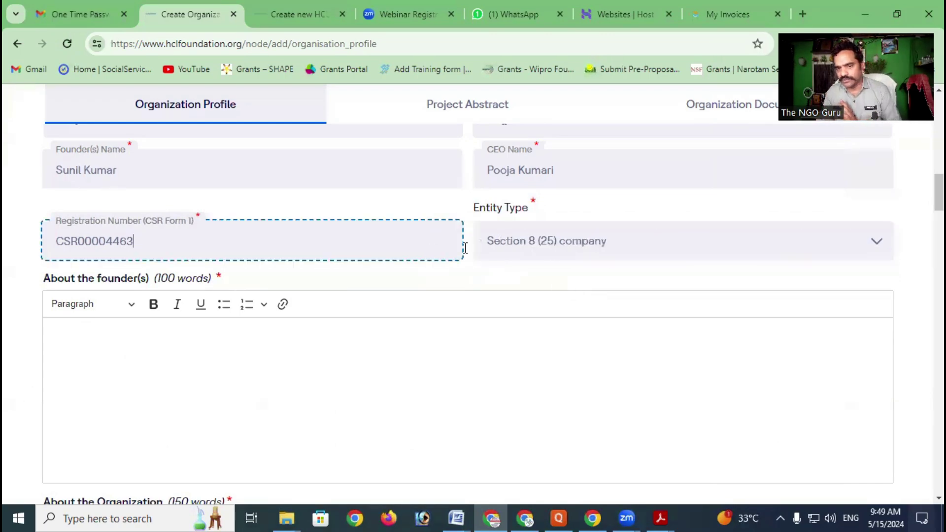
click(555, 246)
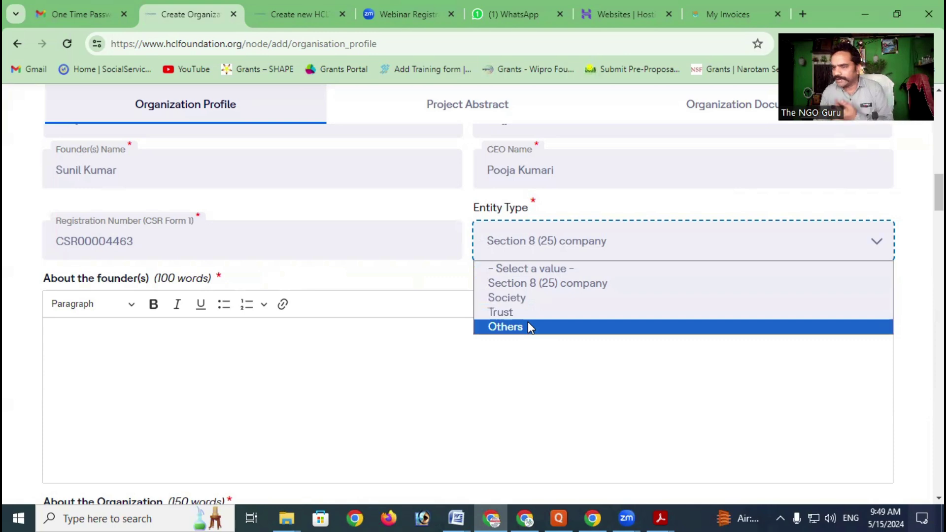
click(422, 241)
scroll(416, 243, down, 1)
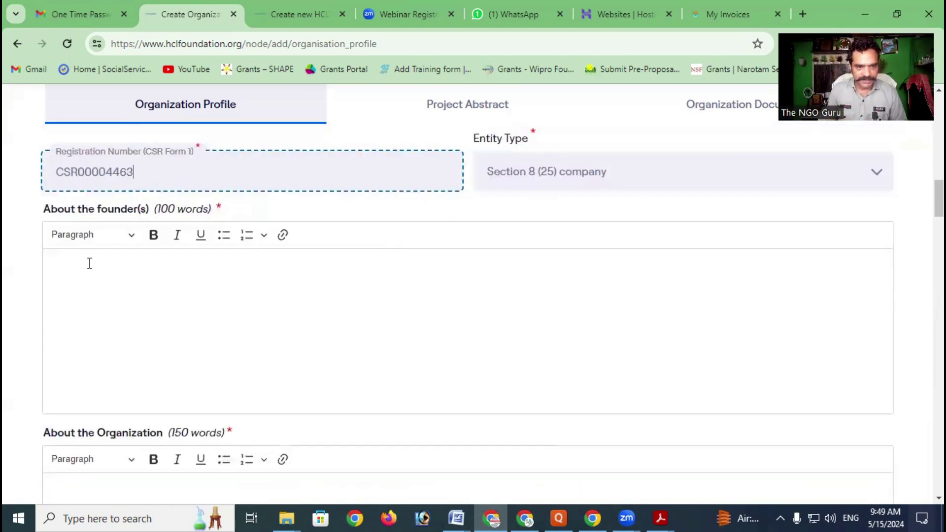
click(126, 282)
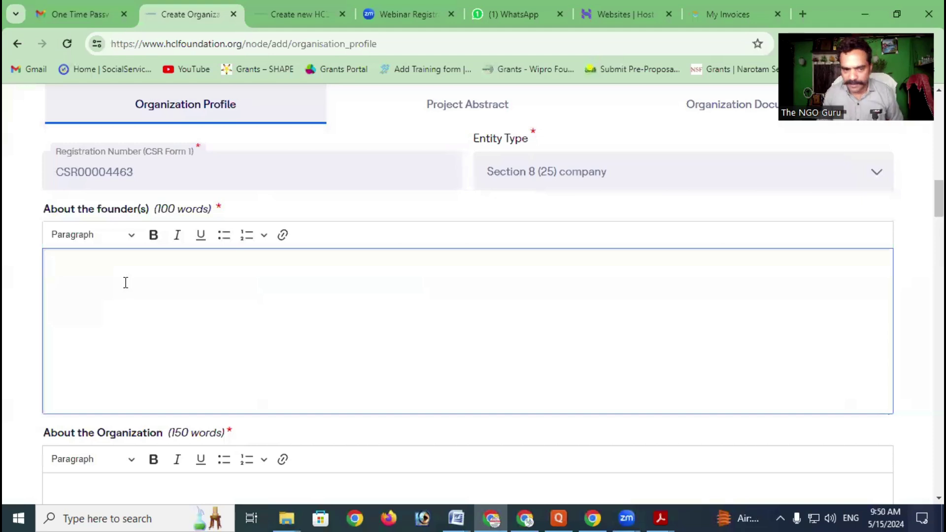
scroll(125, 282, down, 4)
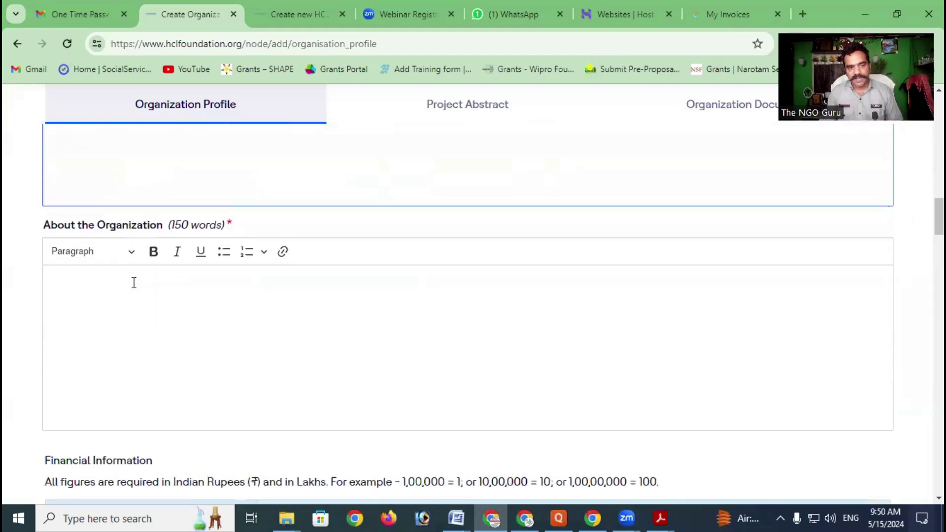
click(134, 281)
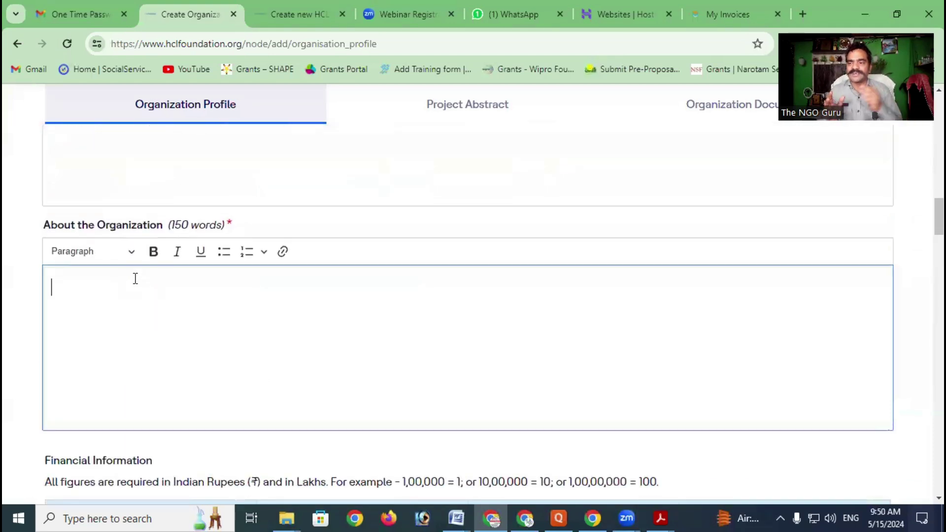
scroll(149, 269, down, 1)
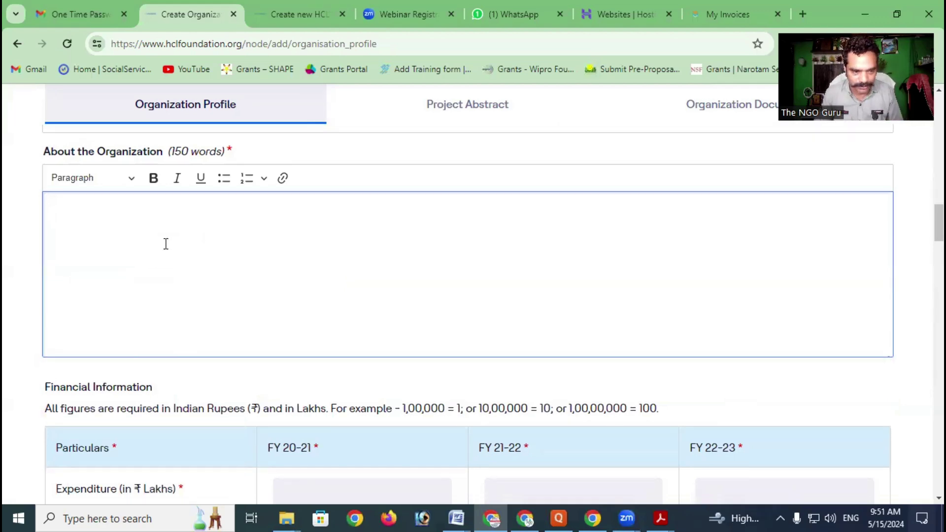
scroll(165, 244, down, 4)
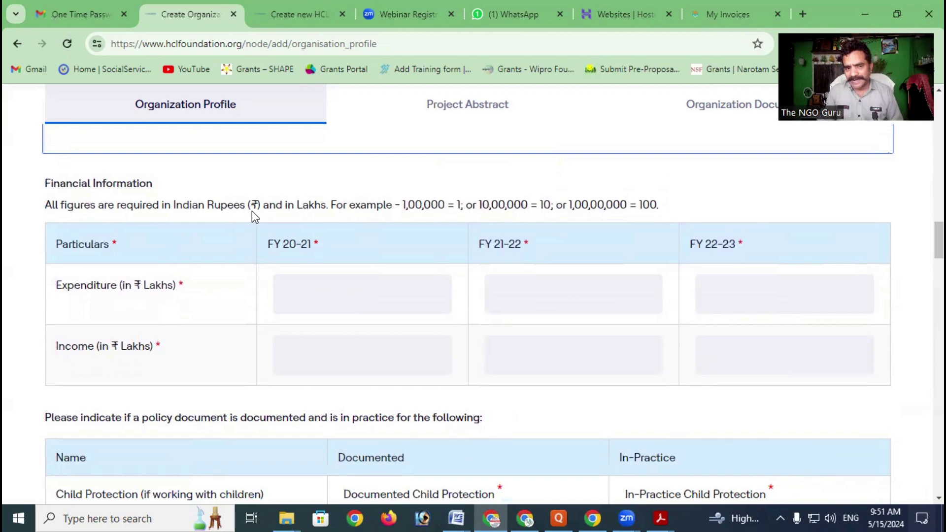
scroll(222, 231, down, 1)
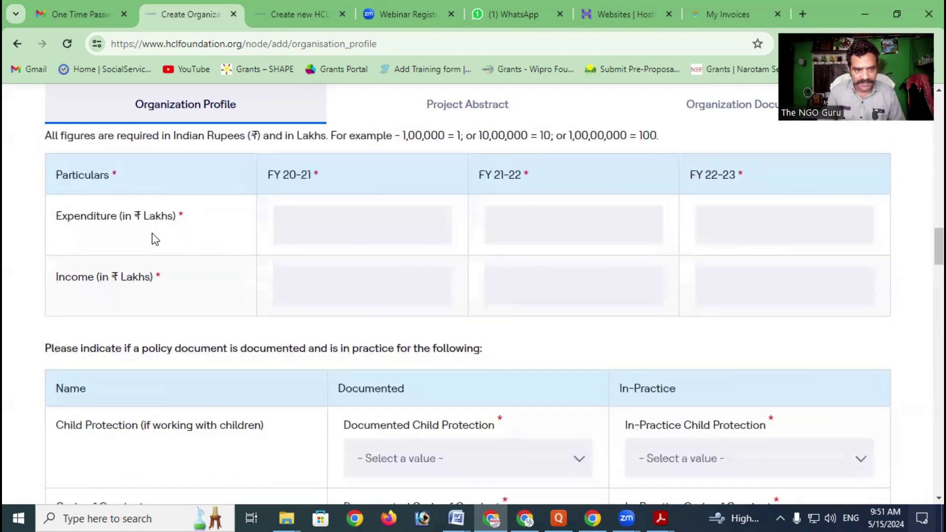
click(331, 219)
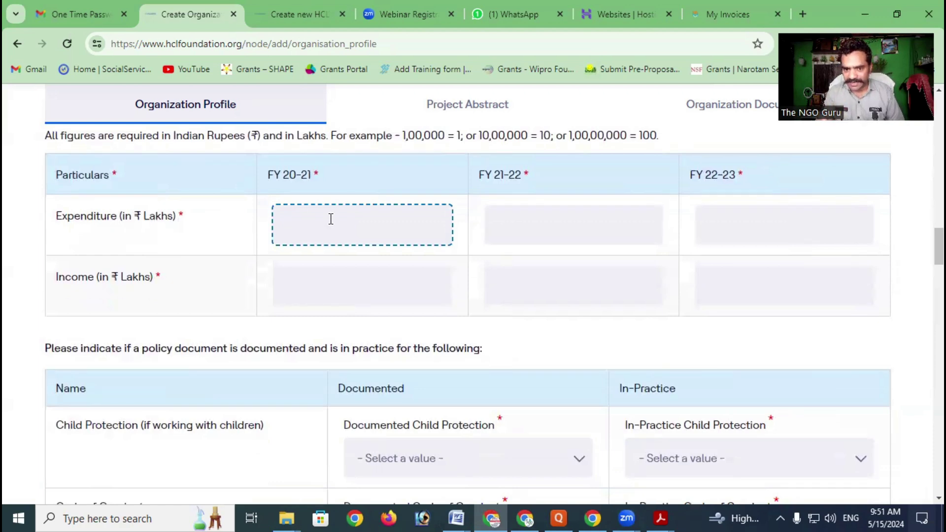
click(533, 216)
click(760, 217)
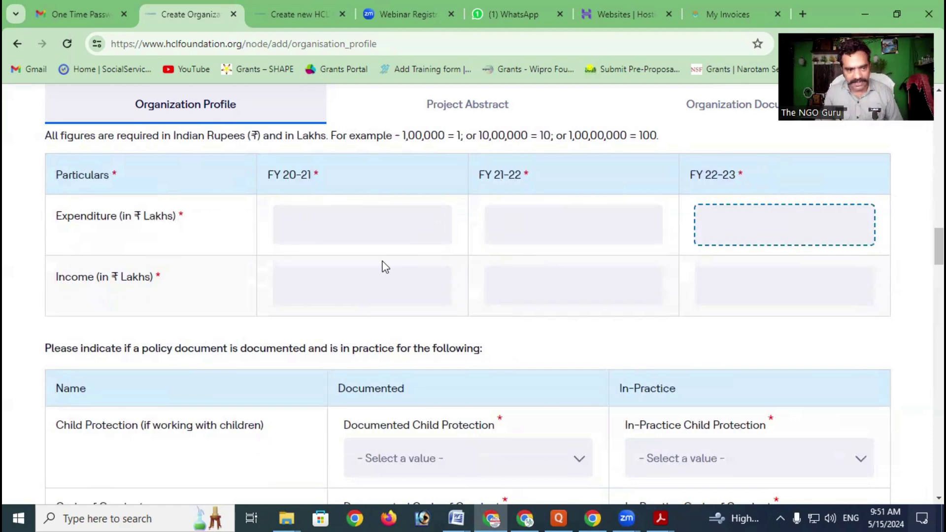
click(294, 271)
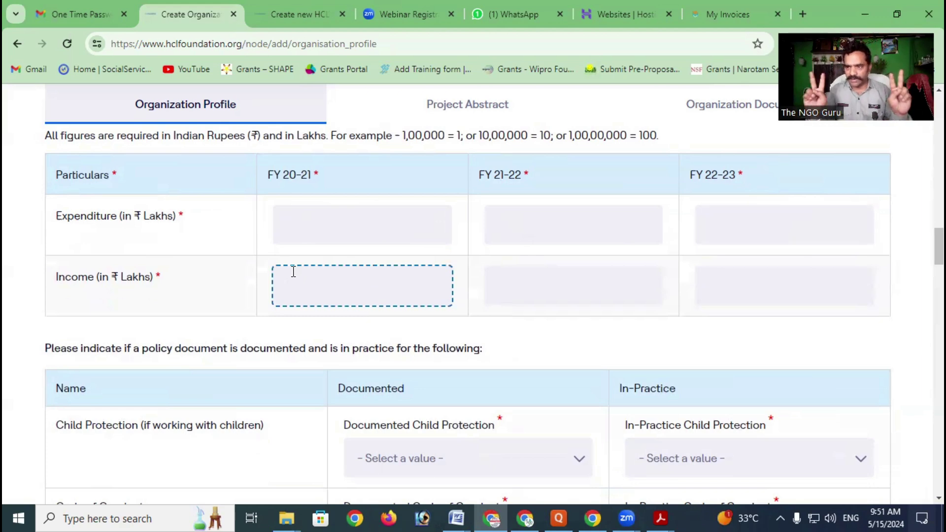
click(308, 209)
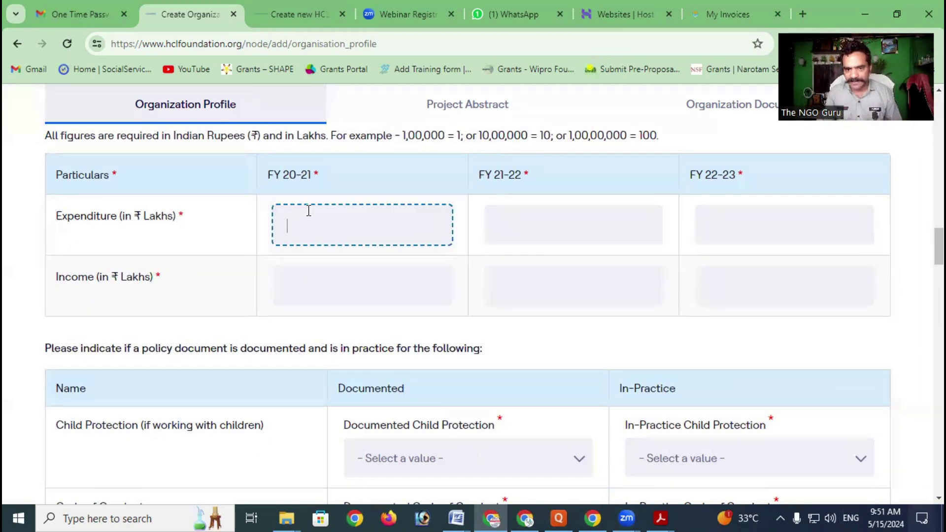
click(303, 278)
click(340, 202)
click(345, 275)
click(505, 278)
click(525, 221)
click(776, 232)
click(768, 276)
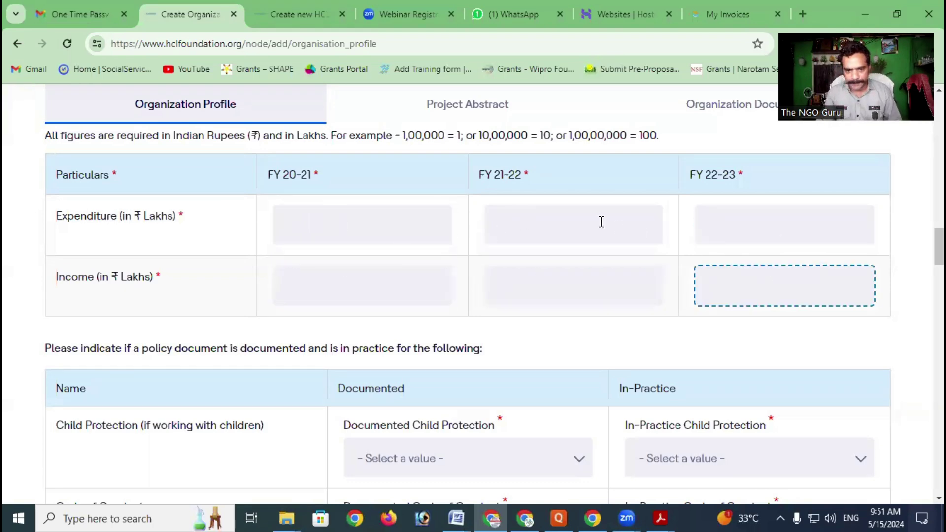
scroll(597, 224, down, 3)
scroll(473, 229, down, 2)
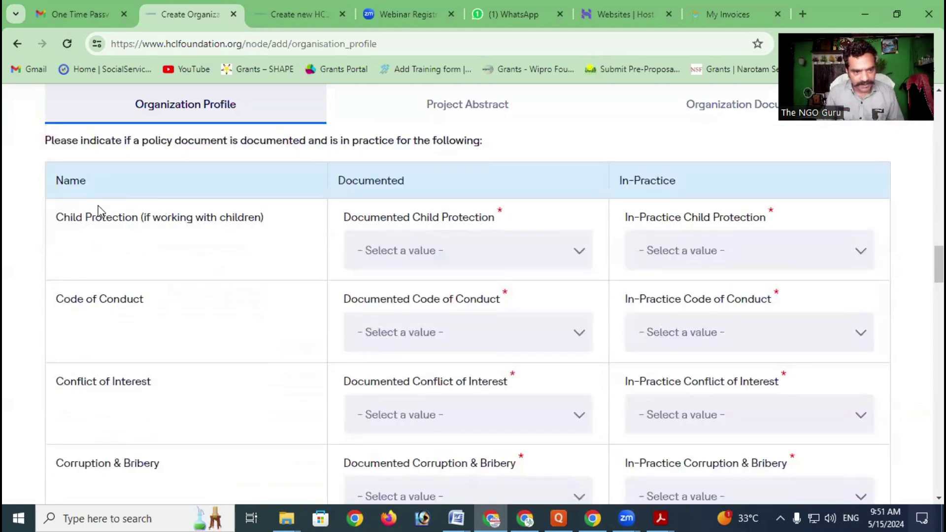
Set Documented Child Protection to No in the policy-document table
scroll(118, 222, up, 2)
scroll(126, 231, up, 1)
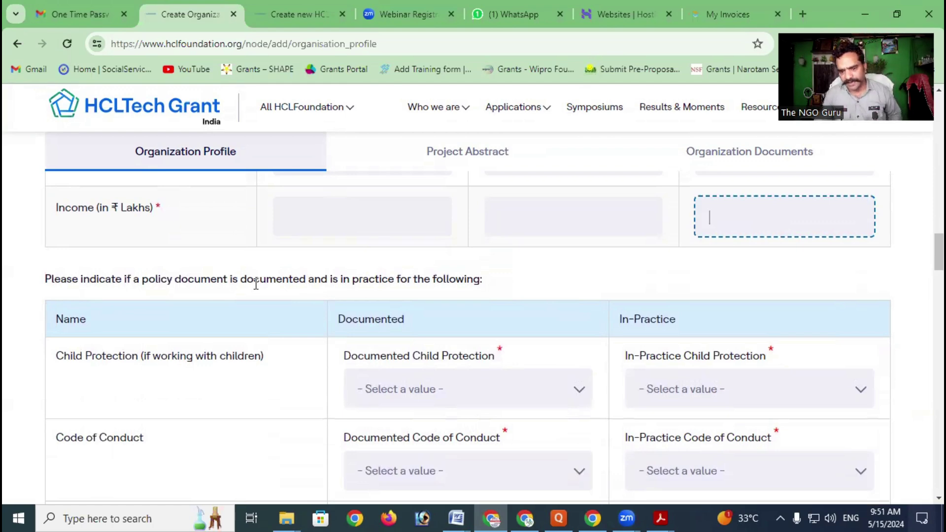
scroll(335, 180, down, 3)
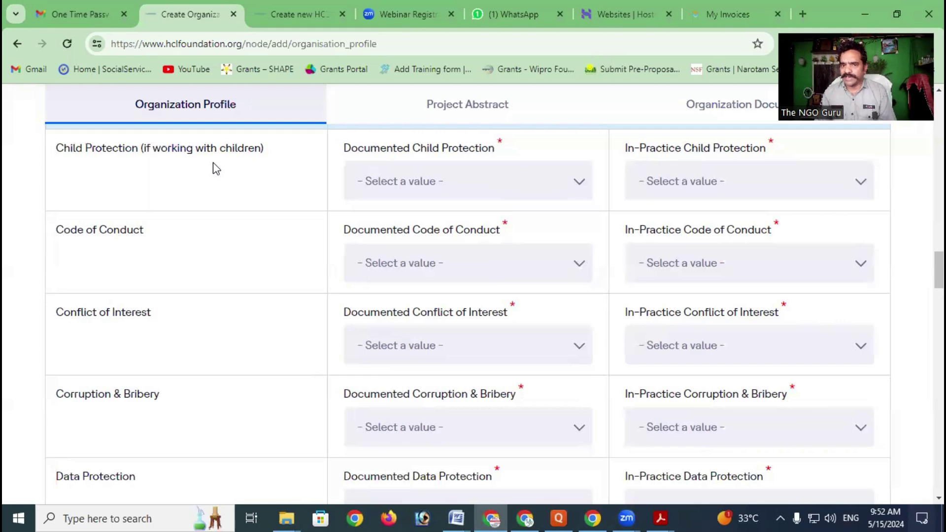
scroll(318, 197, up, 3)
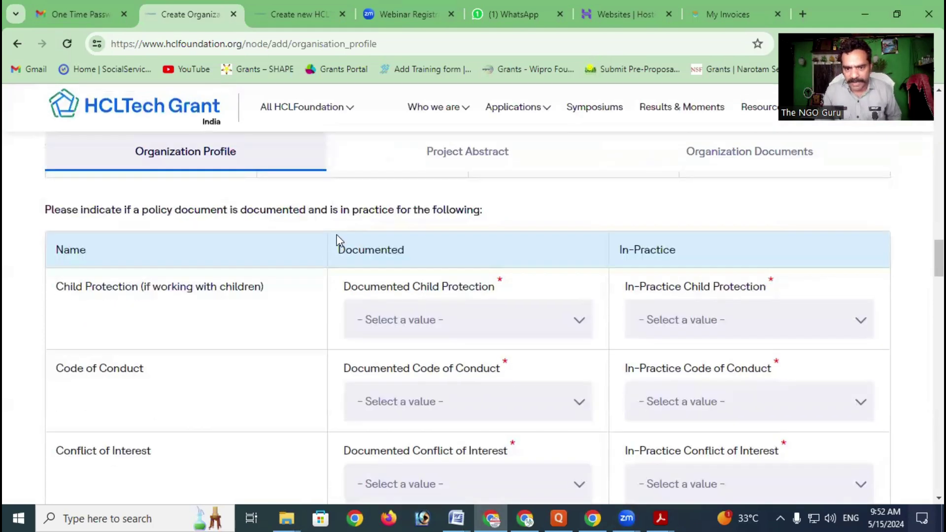
scroll(441, 206, down, 1)
click(447, 248)
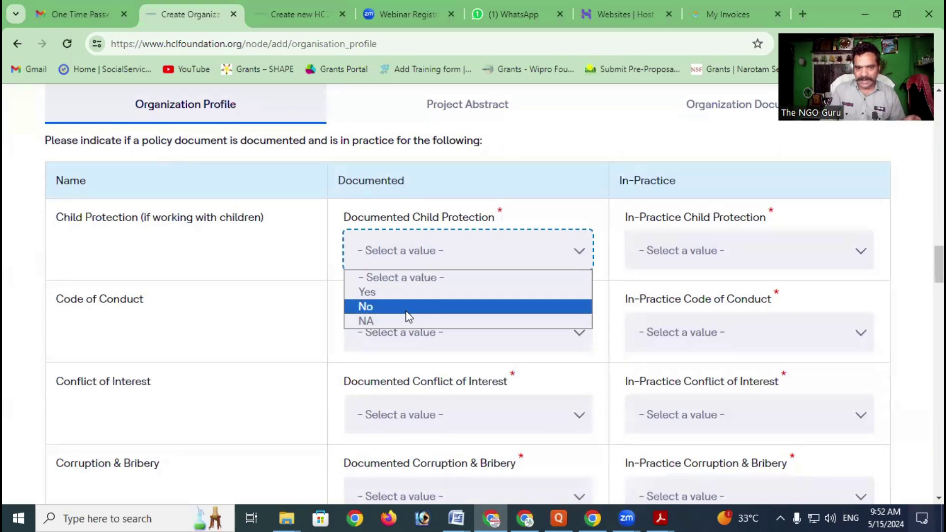
click(408, 293)
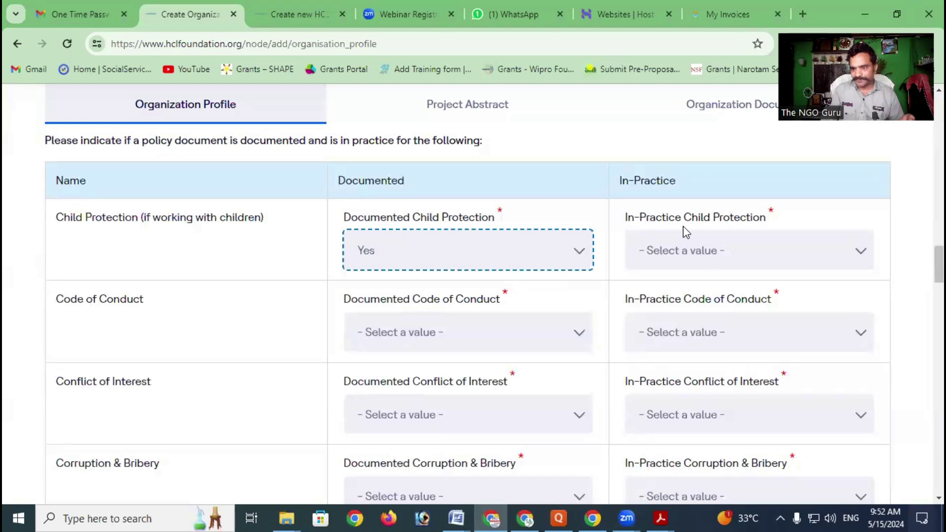
click(701, 244)
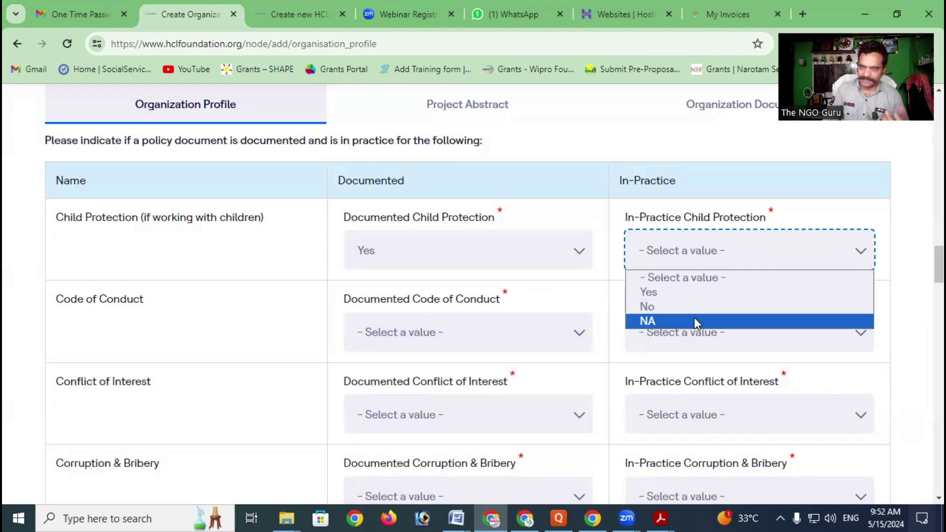
click(410, 259)
click(274, 248)
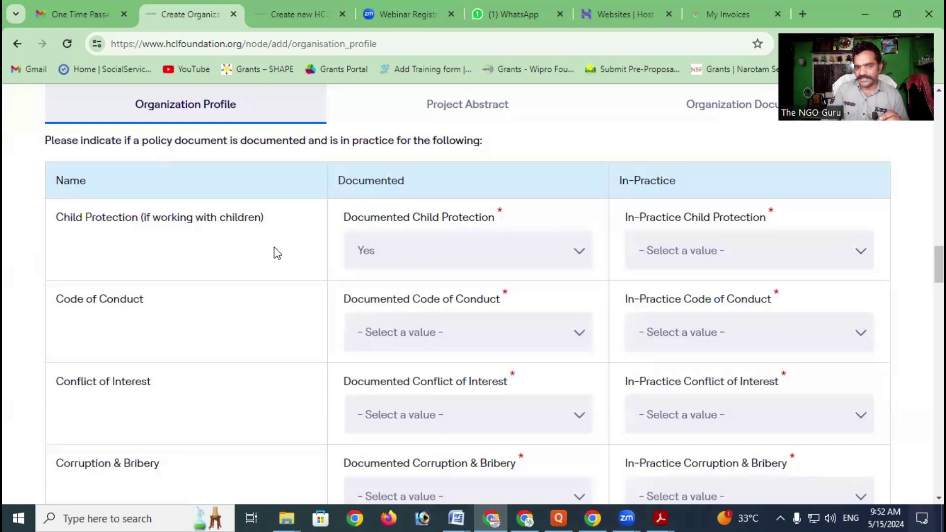
click(397, 253)
click(389, 306)
Set In-Practice Child Protection to No
click(661, 251)
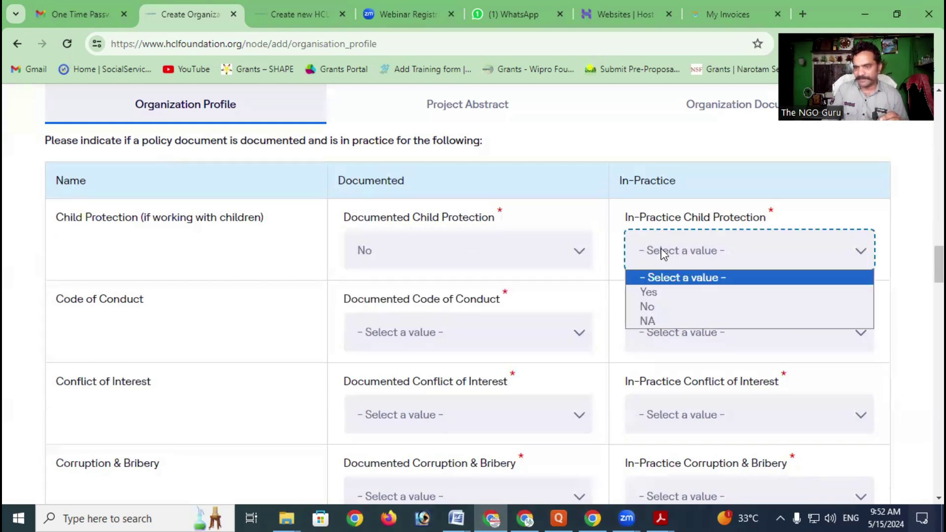
click(665, 306)
scroll(441, 294, down, 1)
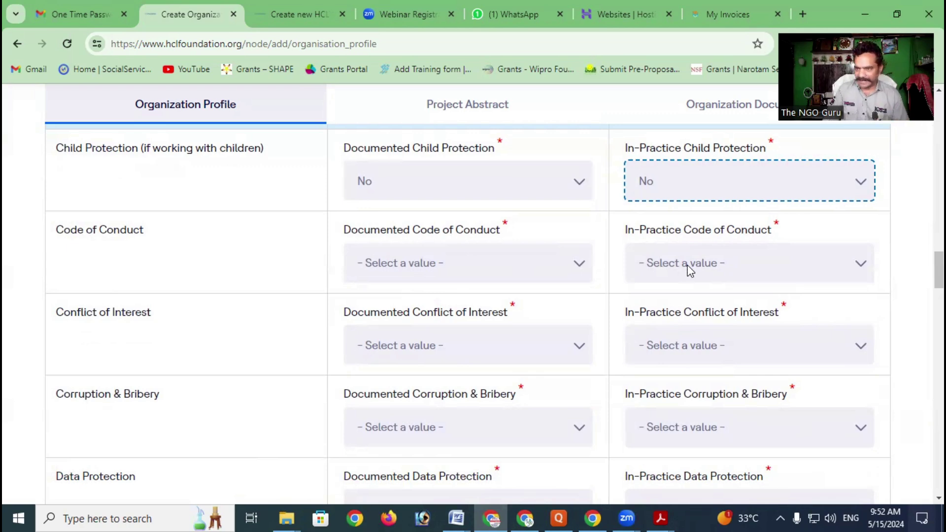
scroll(490, 293, down, 1)
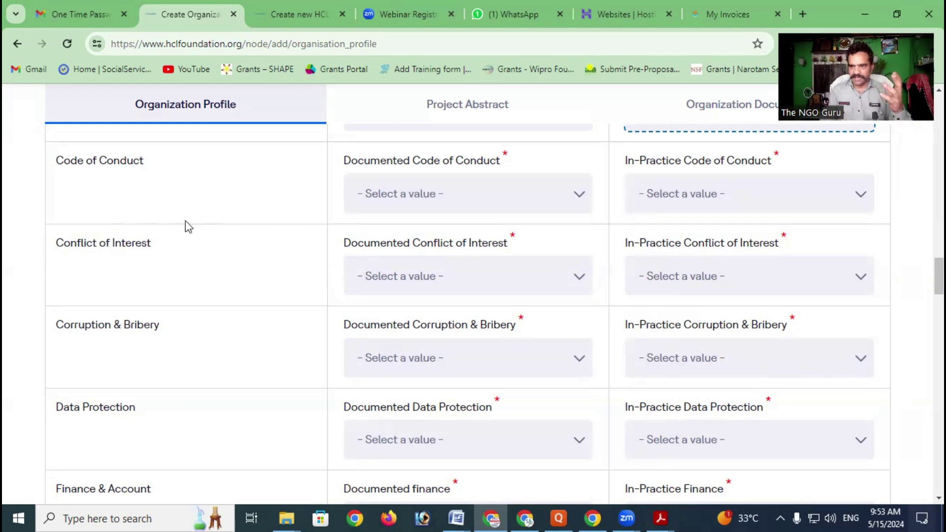
scroll(186, 222, up, 3)
scroll(186, 221, up, 1)
scroll(186, 221, down, 1)
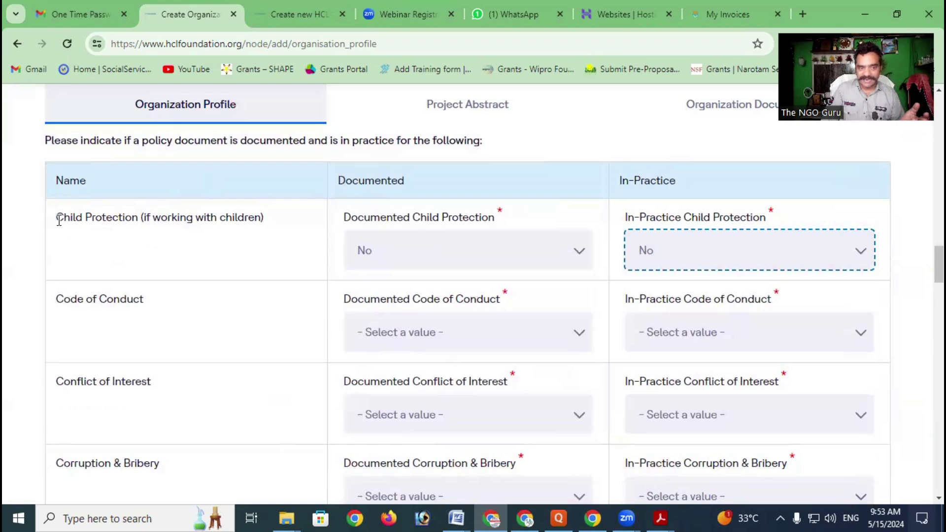
drag(58, 220, 140, 223)
drag(57, 300, 143, 312)
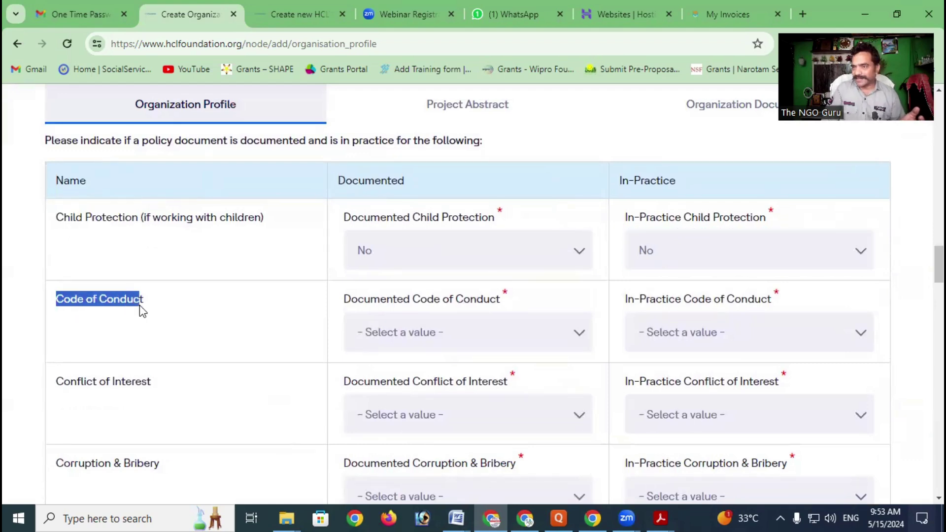
scroll(143, 312, down, 1)
drag(54, 313, 153, 318)
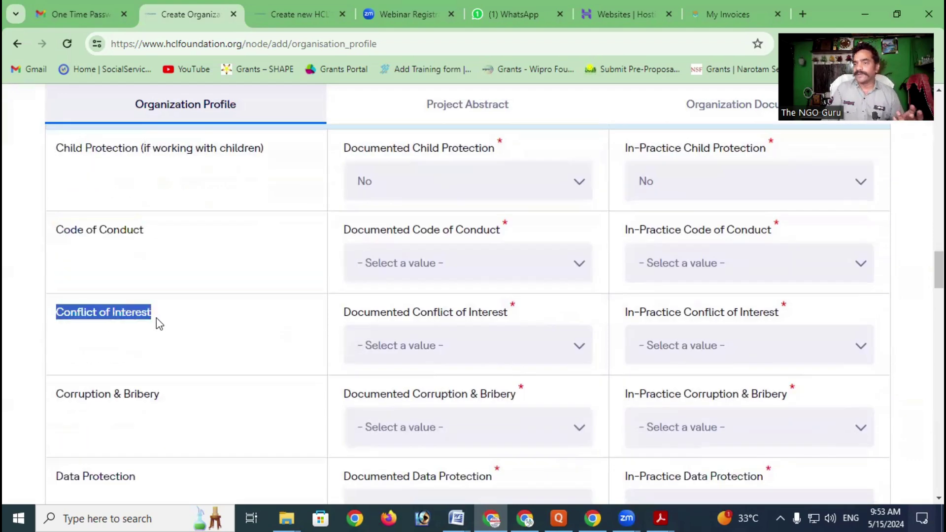
scroll(160, 324, down, 2)
drag(57, 255, 211, 274)
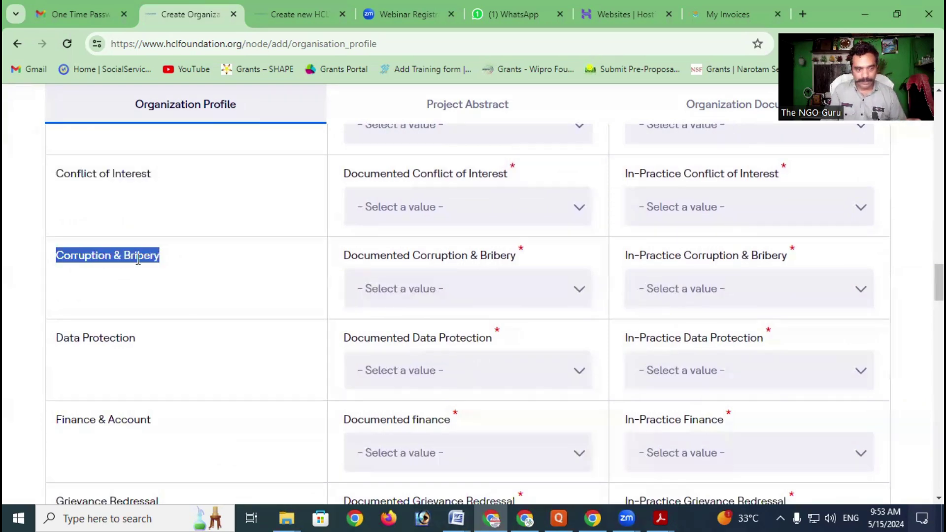
drag(57, 334, 141, 351)
scroll(141, 351, down, 2)
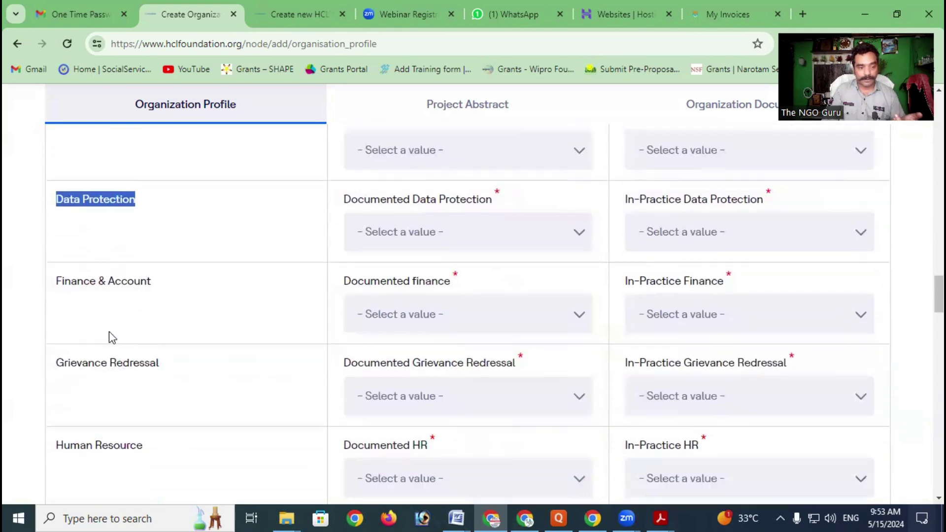
drag(57, 283, 140, 292)
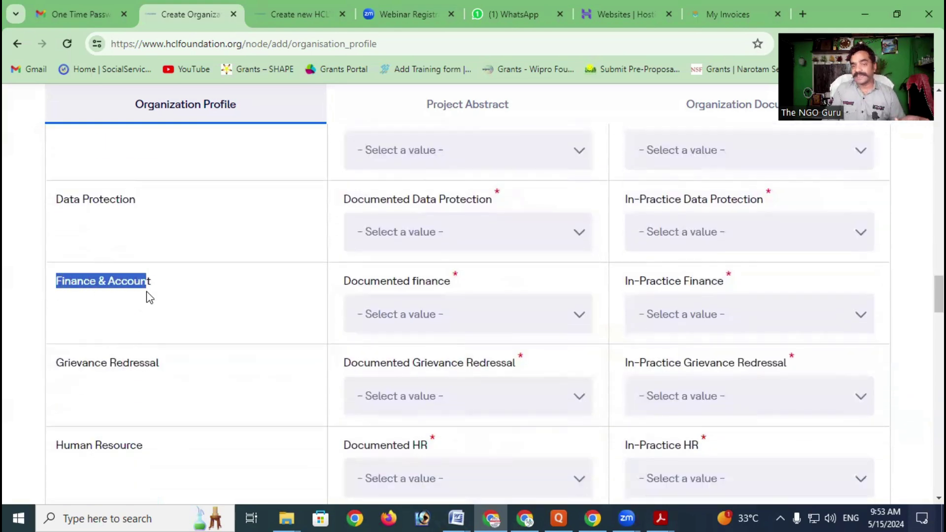
scroll(146, 296, down, 1)
drag(57, 293, 173, 301)
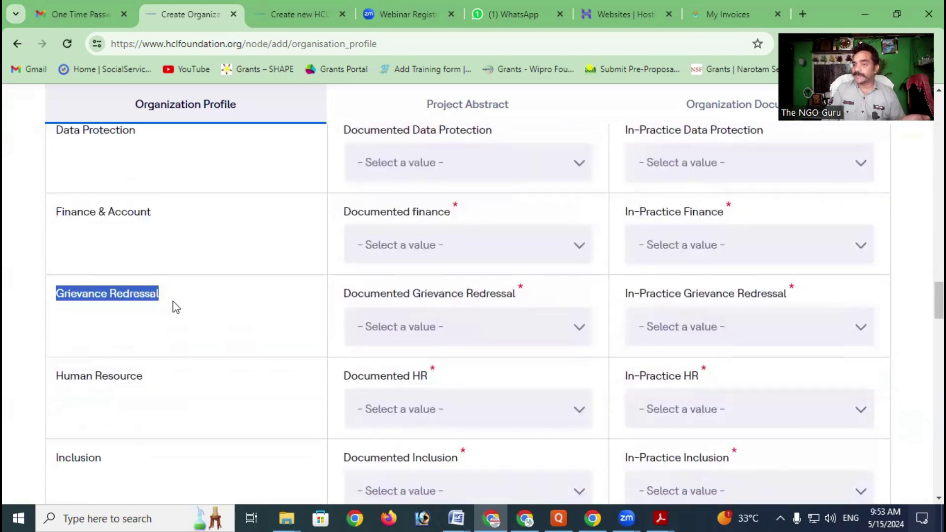
scroll(67, 306, down, 1)
drag(65, 306, 143, 313)
scroll(147, 313, down, 1)
scroll(147, 314, down, 1)
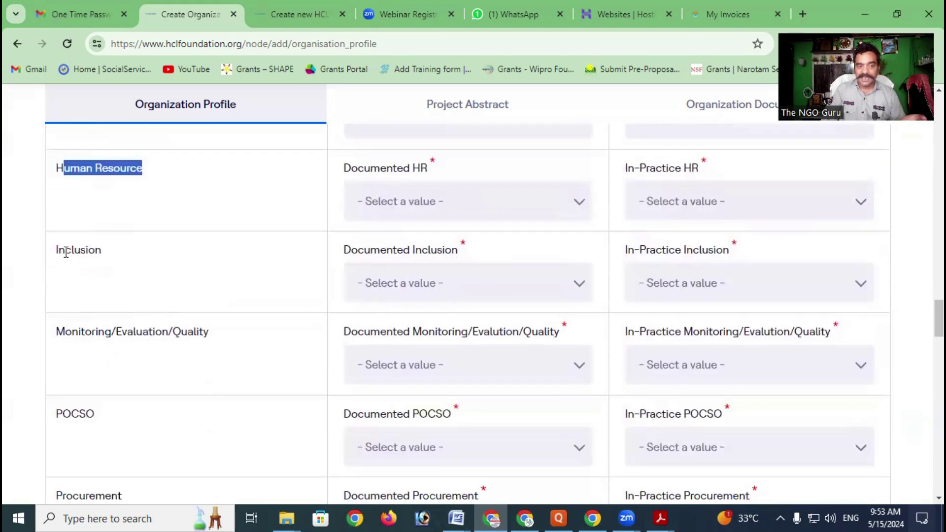
drag(59, 249, 108, 253)
scroll(111, 270, down, 1)
drag(56, 266, 207, 279)
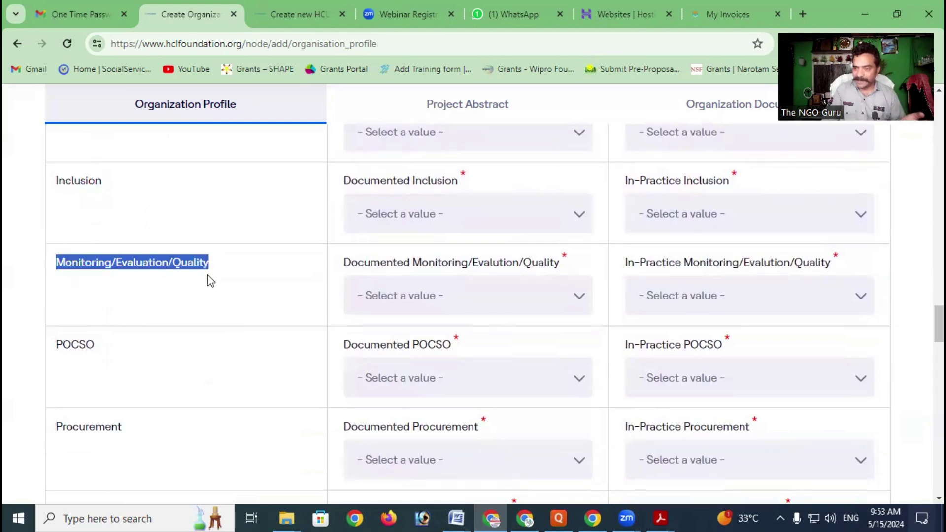
drag(56, 344, 123, 348)
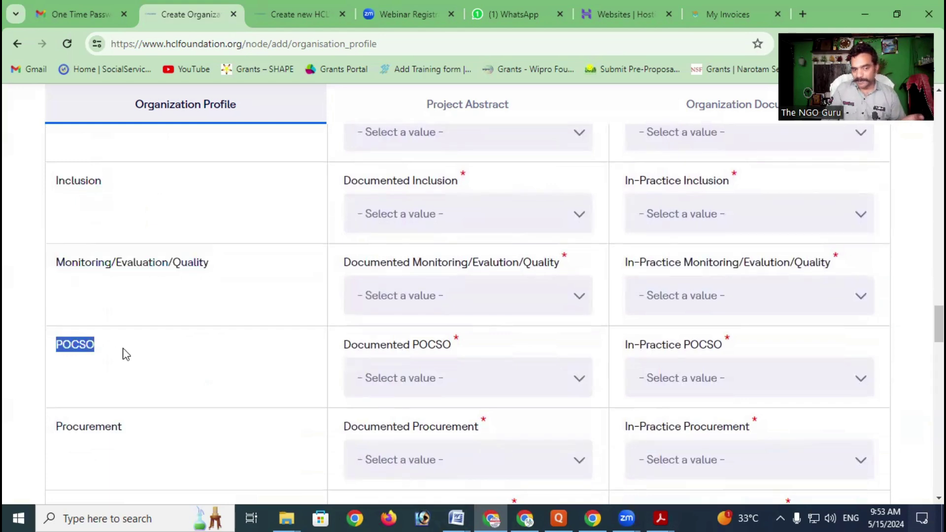
scroll(163, 327, down, 2)
drag(56, 288, 125, 289)
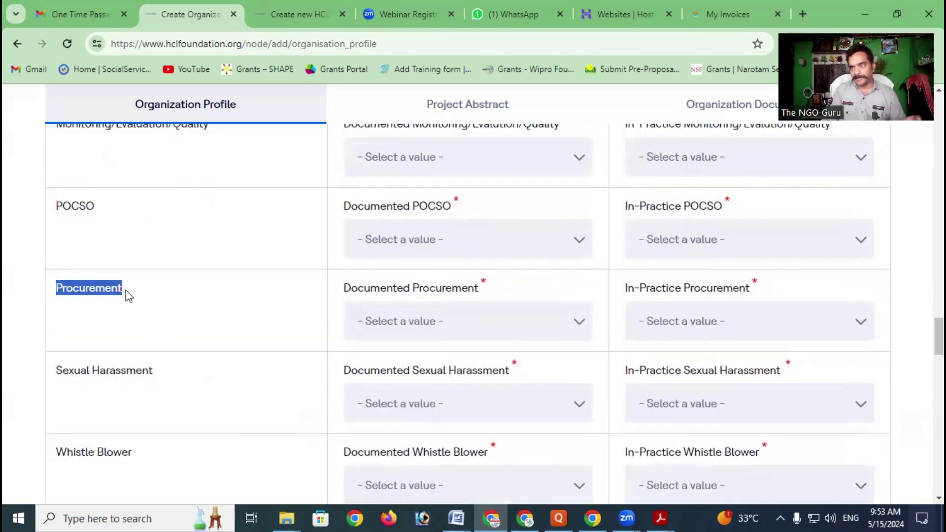
scroll(127, 295, down, 1)
drag(58, 310, 174, 320)
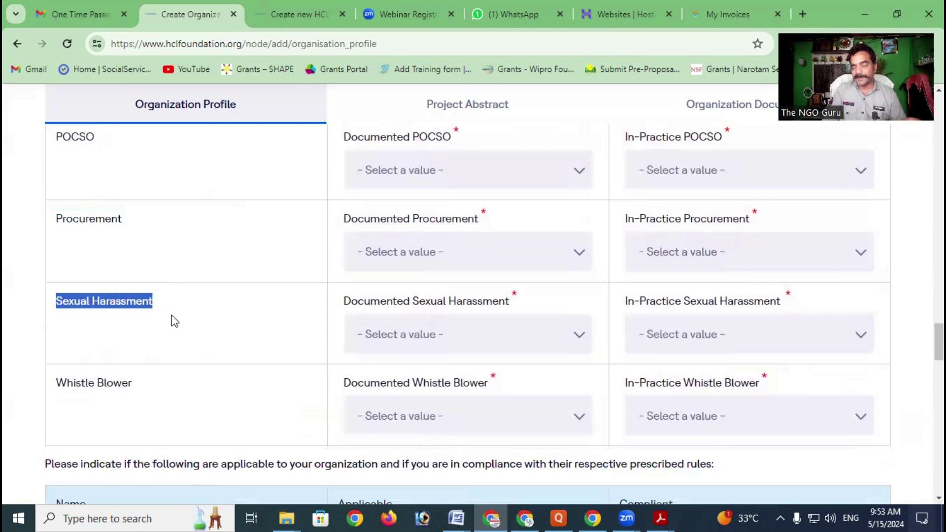
drag(66, 385, 130, 386)
scroll(212, 331, down, 2)
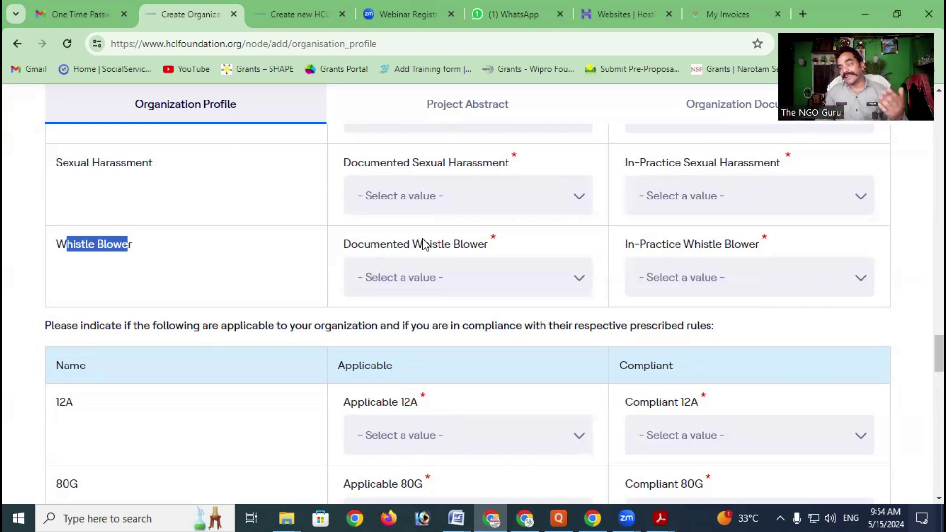
scroll(520, 210, up, 4)
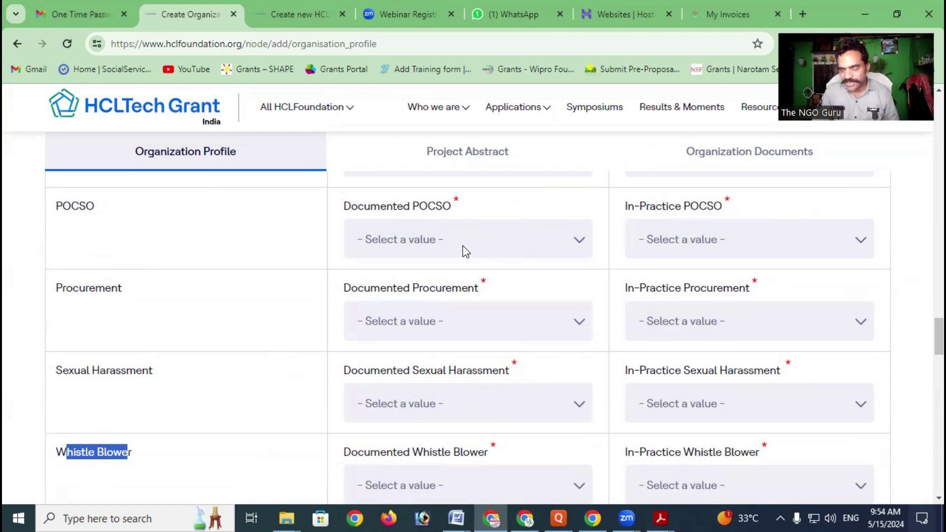
scroll(463, 250, up, 3)
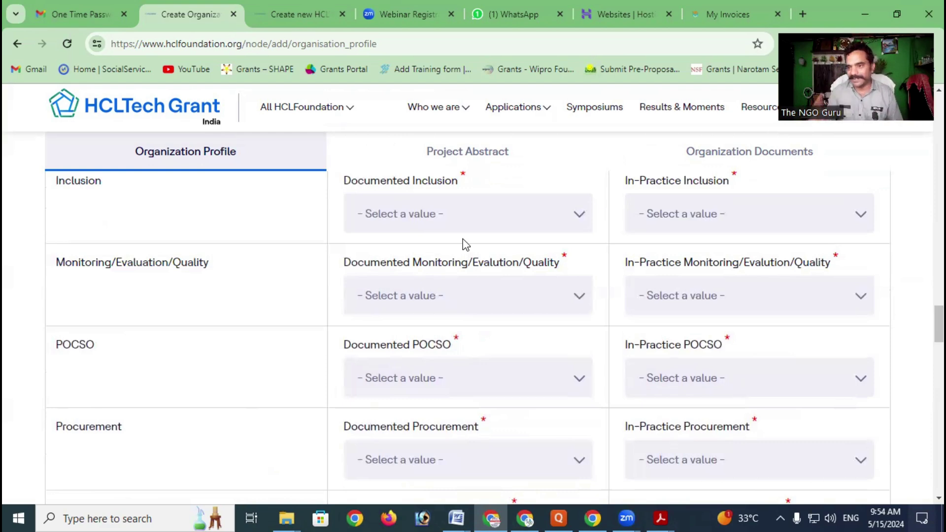
scroll(466, 244, down, 10)
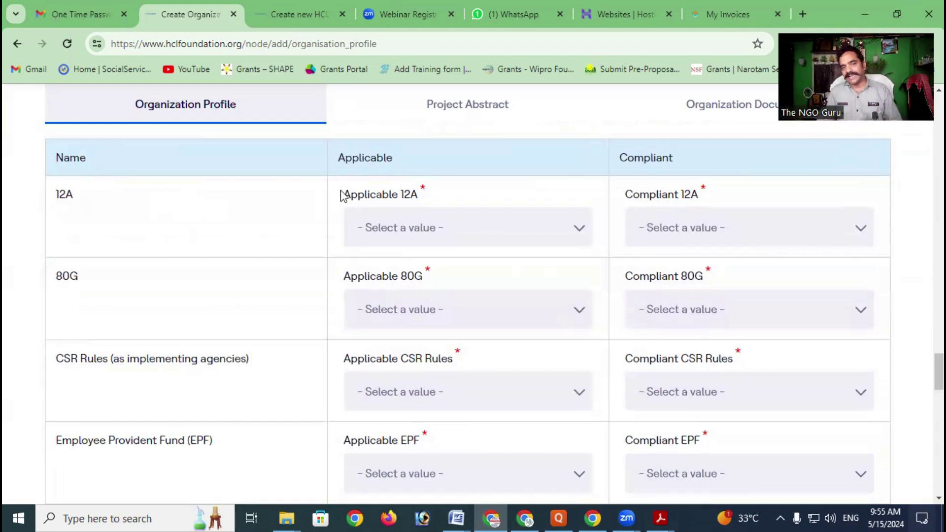
scroll(383, 195, up, 3)
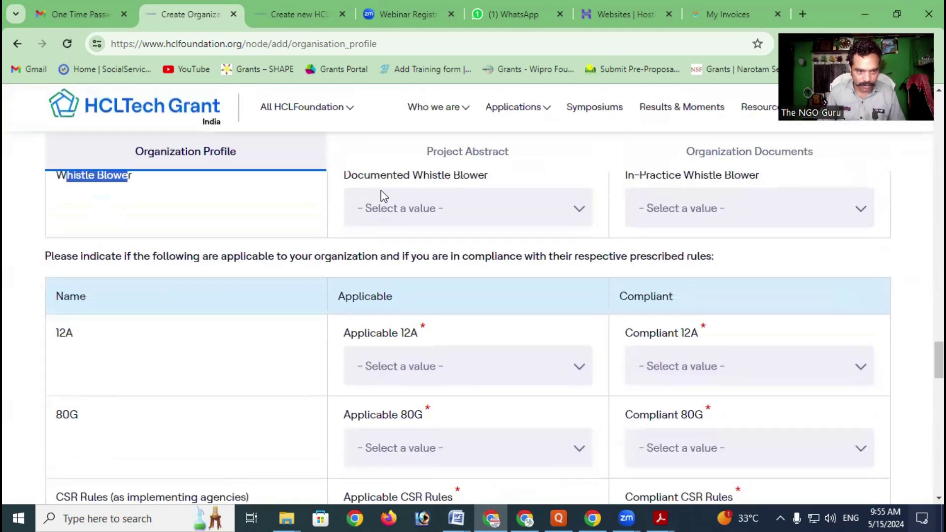
scroll(290, 271, down, 1)
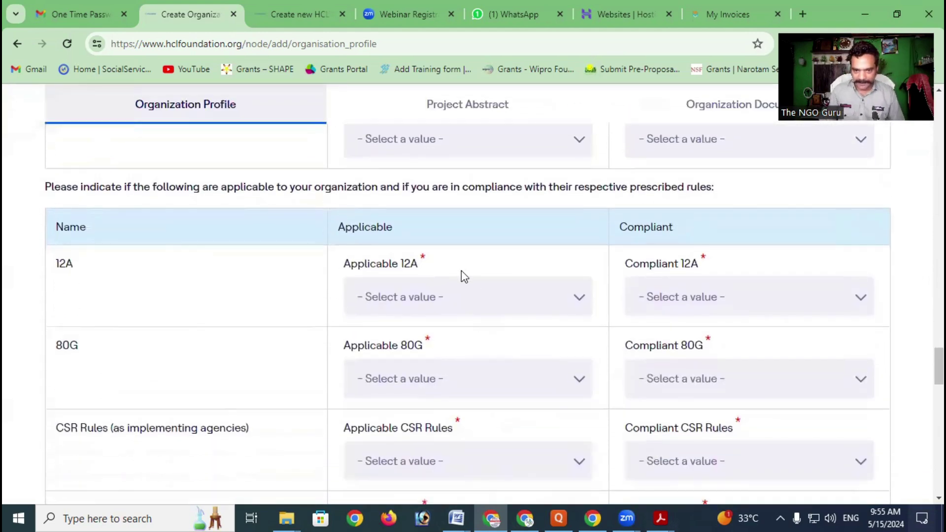
Answer Yes for both Applicable 12A and Compliant 12A
click(451, 297)
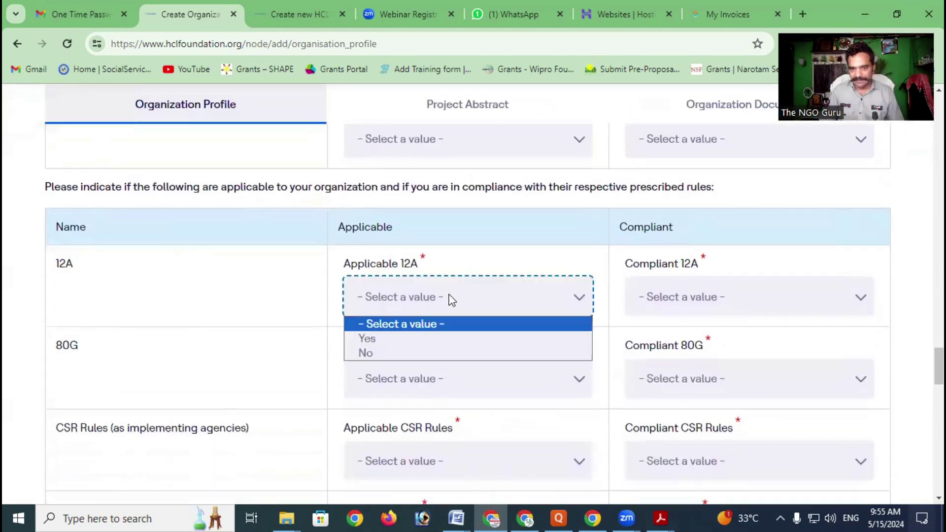
click(413, 339)
click(690, 295)
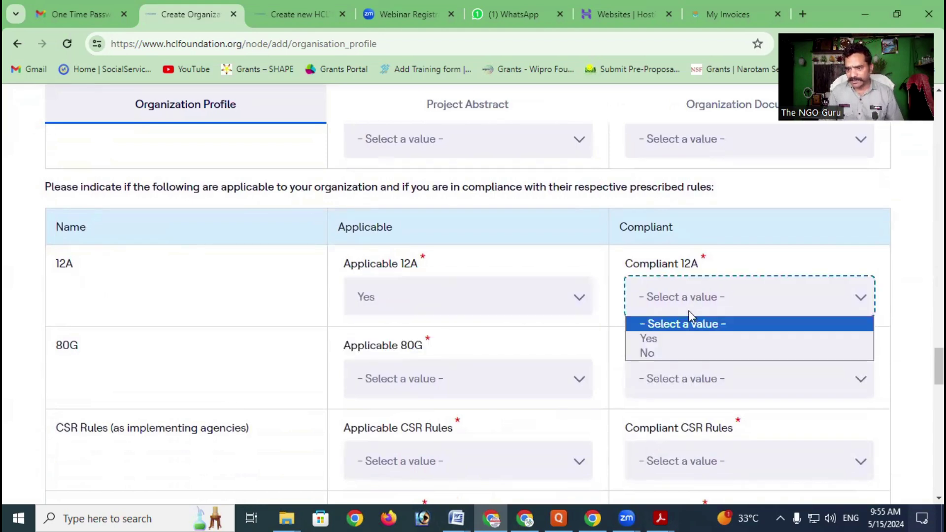
click(669, 340)
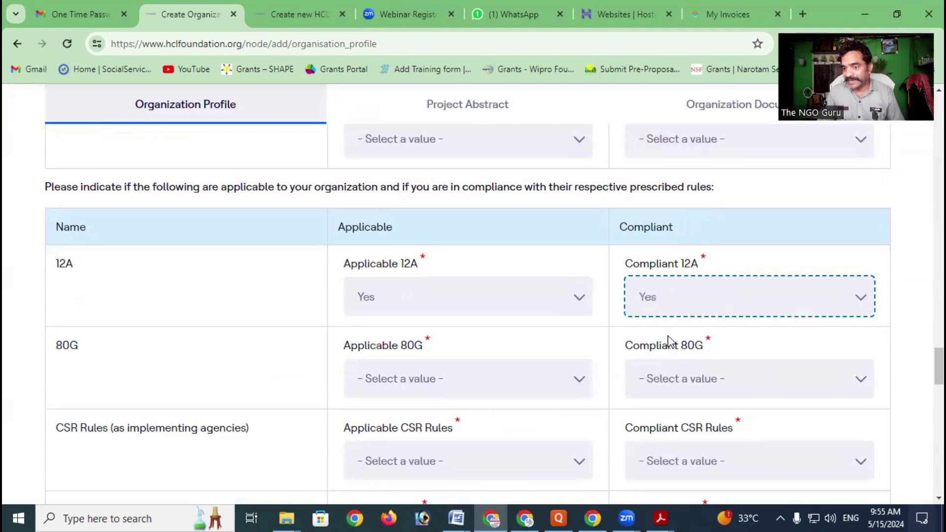
Answer Yes for both Applicable 80G and Compliant 80G
click(459, 377)
click(401, 415)
click(713, 380)
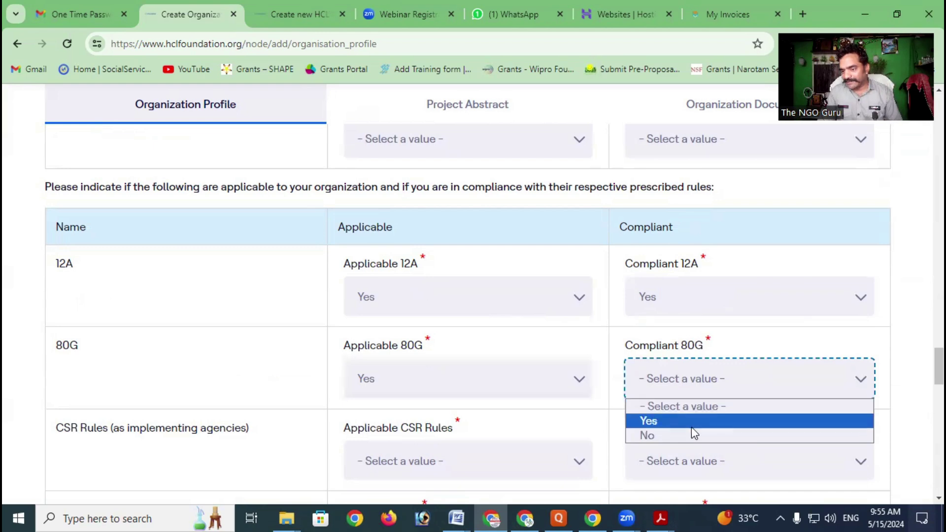
click(693, 431)
click(691, 382)
click(677, 418)
scroll(551, 276, down, 4)
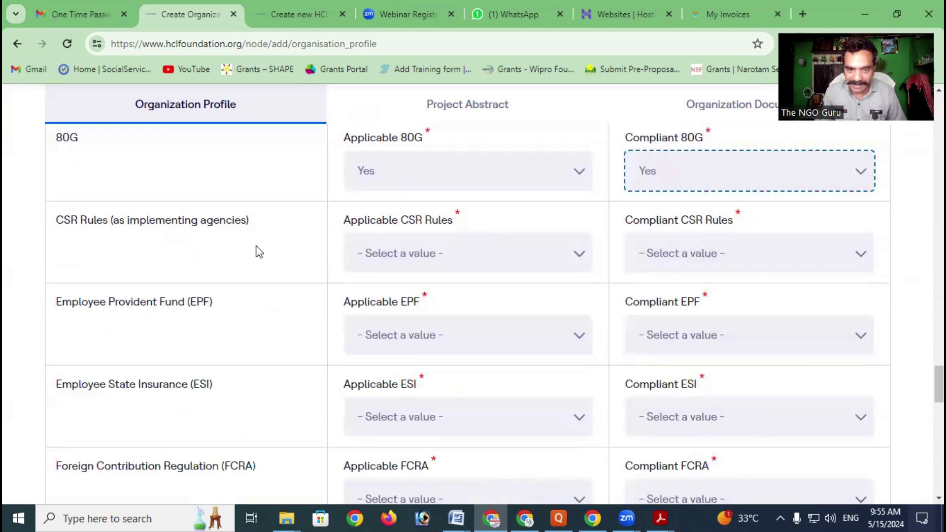
Answer Yes to Applicable and Compliant for CSR Rules (as implementing agencies)
click(432, 259)
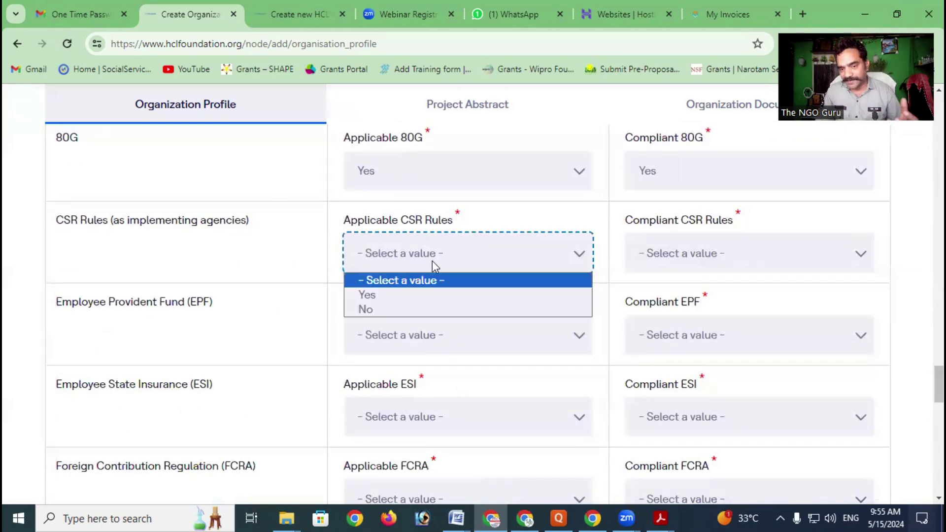
click(403, 294)
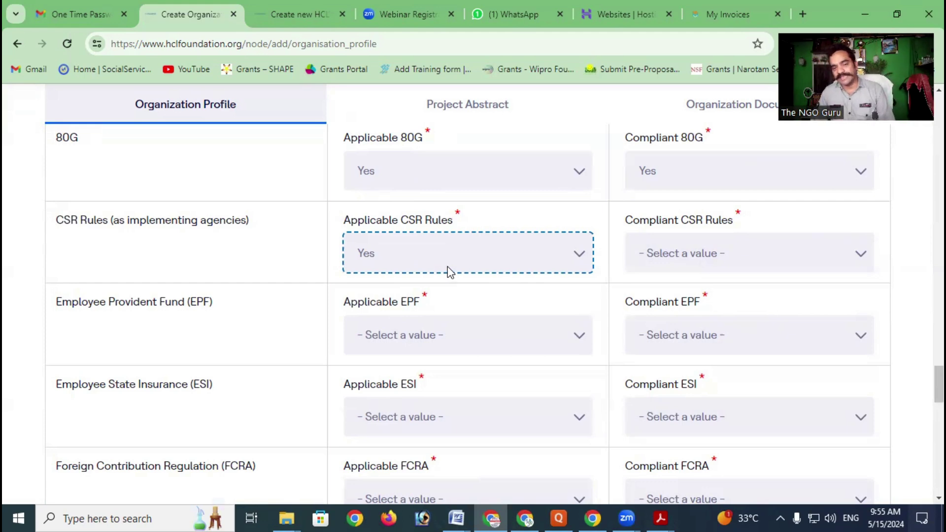
click(675, 246)
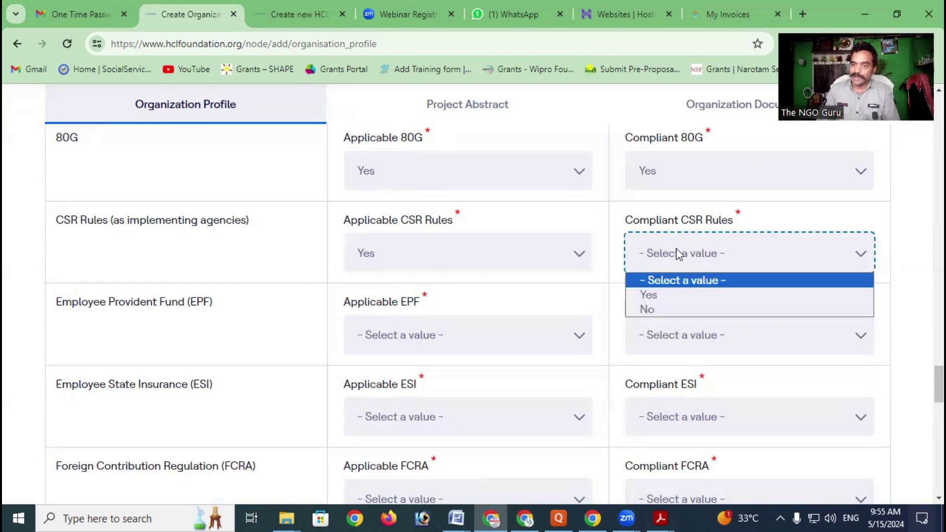
click(682, 296)
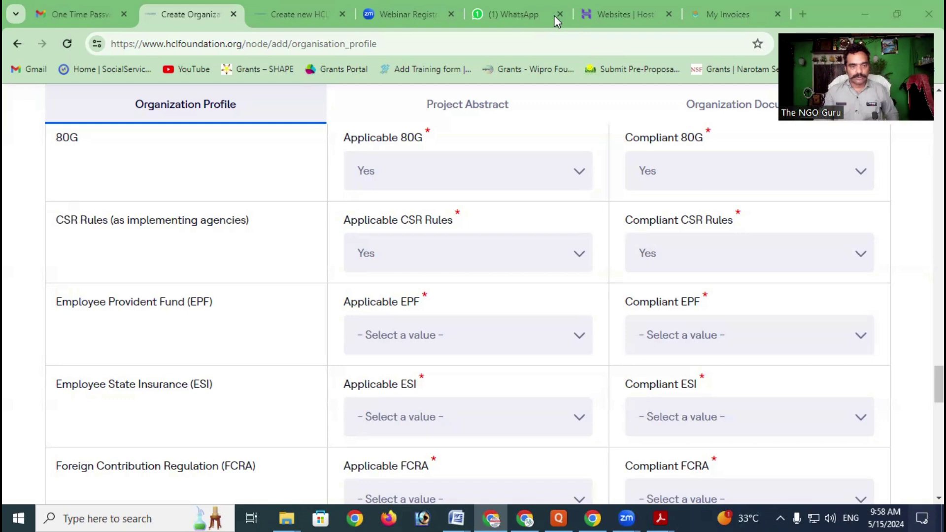
scroll(451, 266, down, 1)
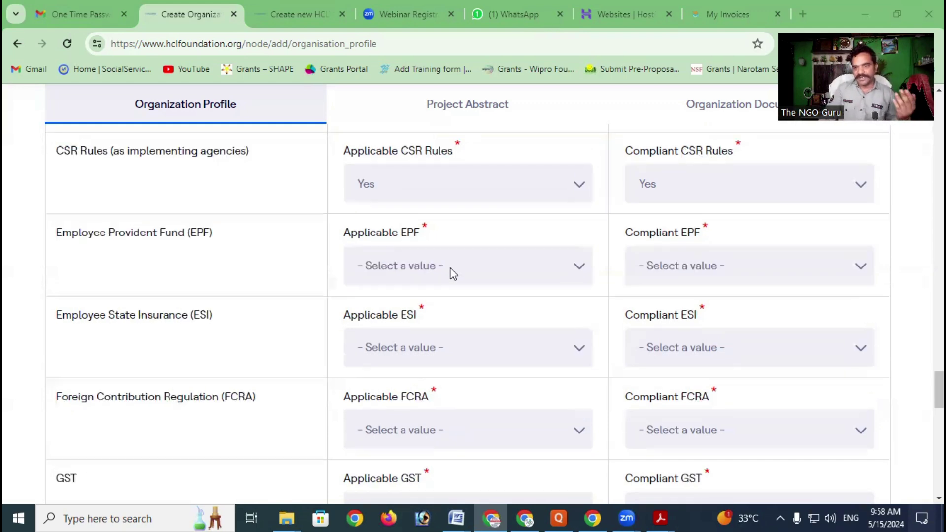
click(451, 272)
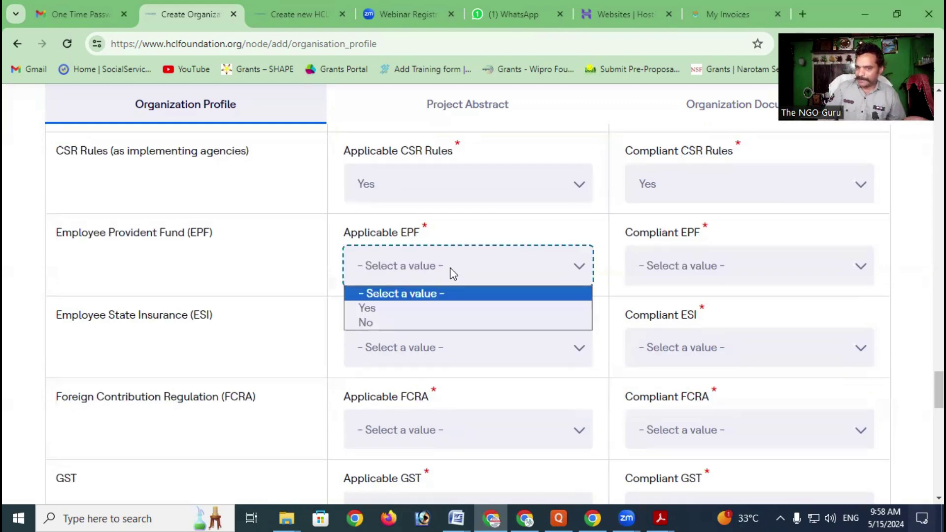
click(452, 274)
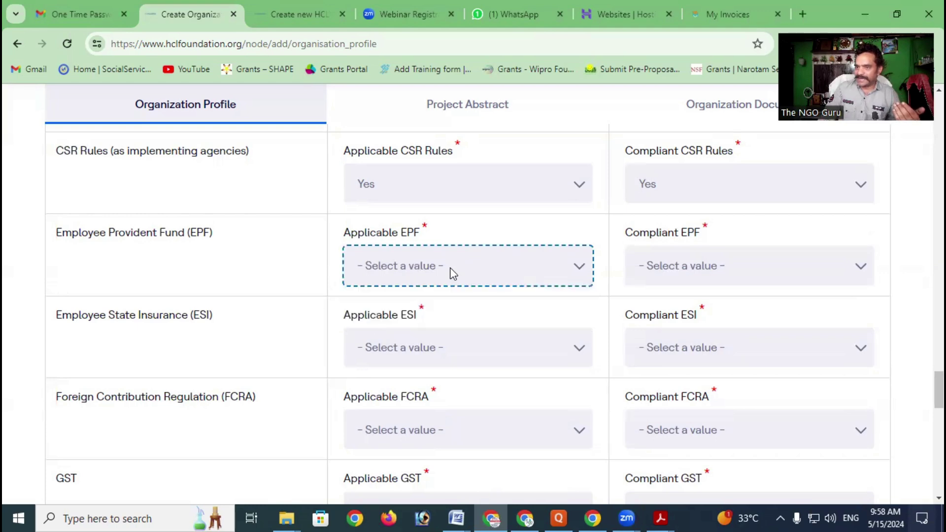
click(671, 267)
click(548, 261)
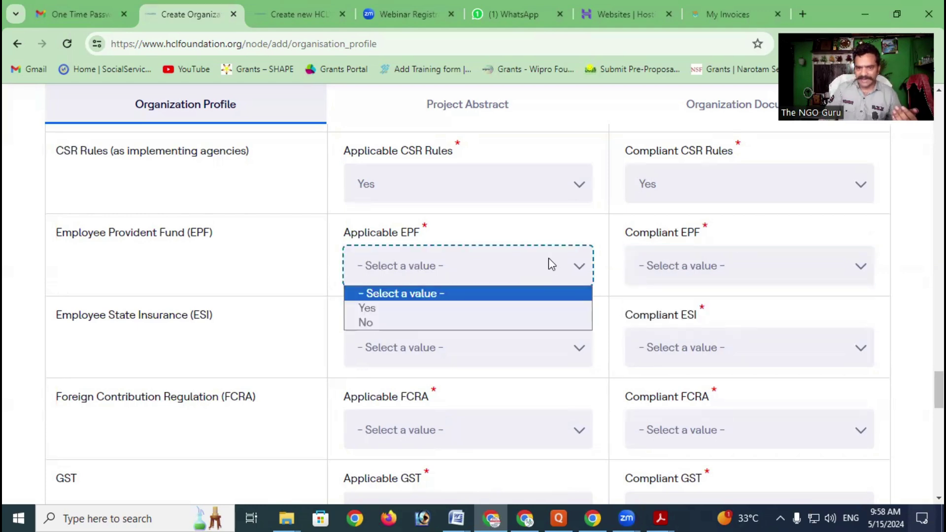
click(251, 285)
scroll(296, 274, down, 2)
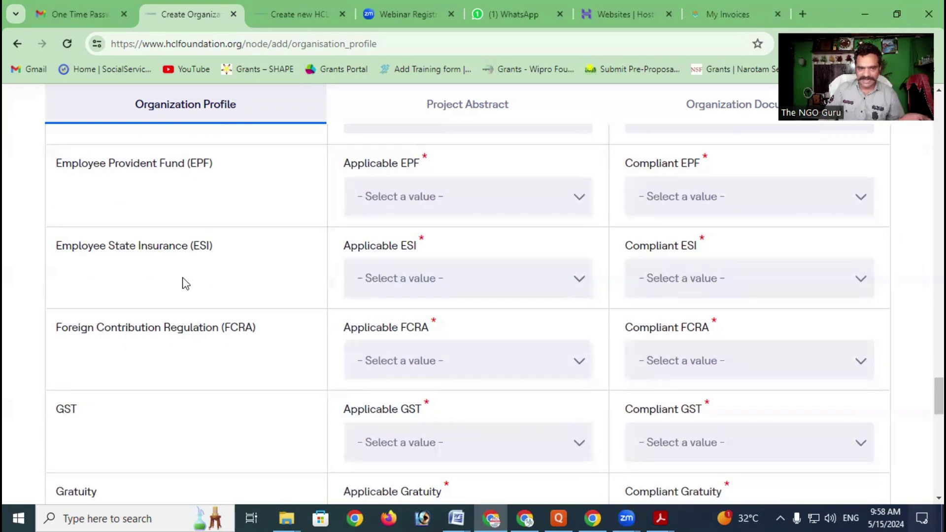
scroll(220, 279, down, 3)
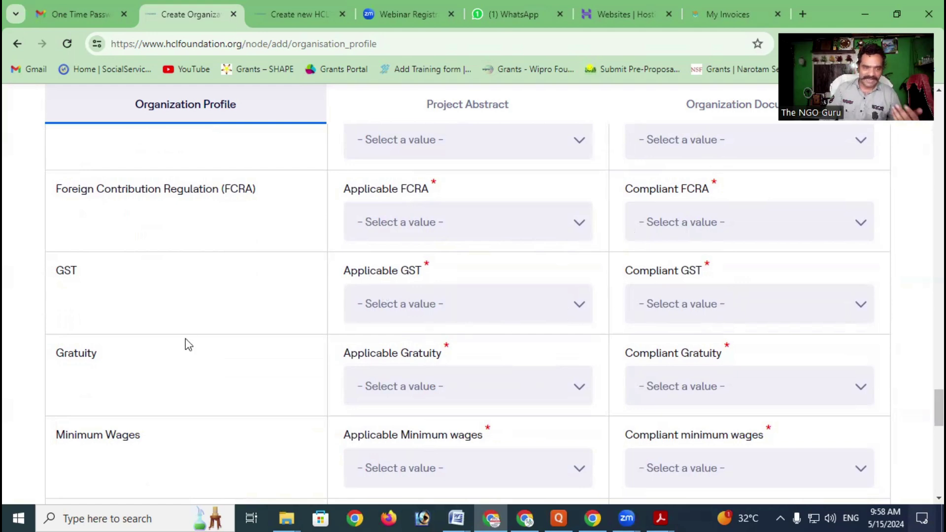
scroll(205, 314, down, 1)
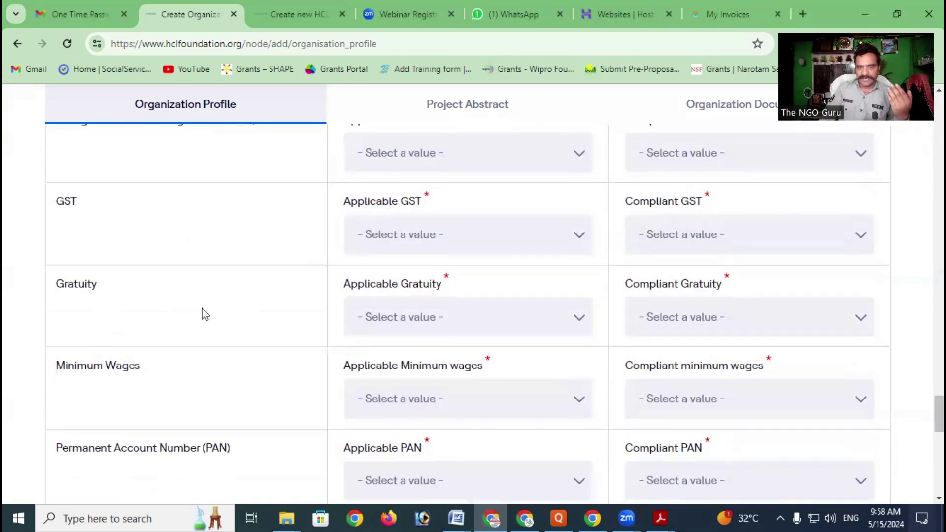
click(432, 324)
click(433, 323)
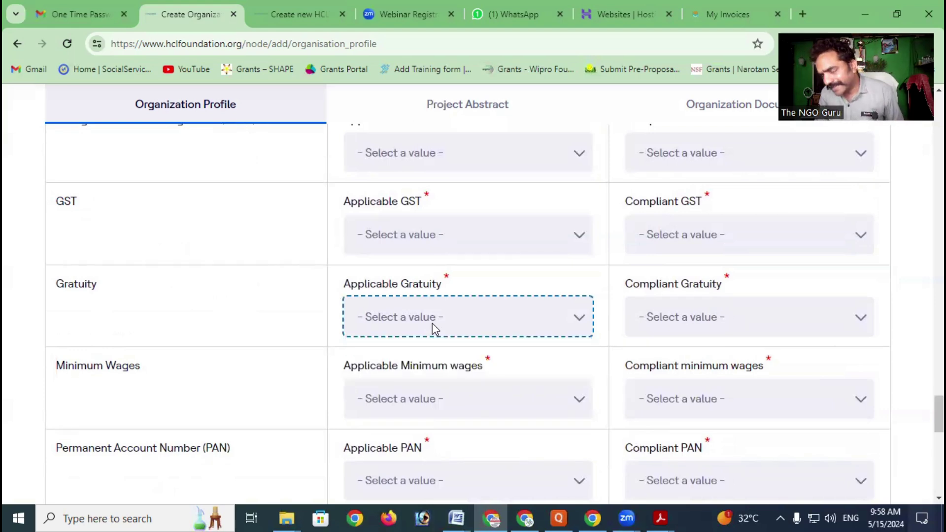
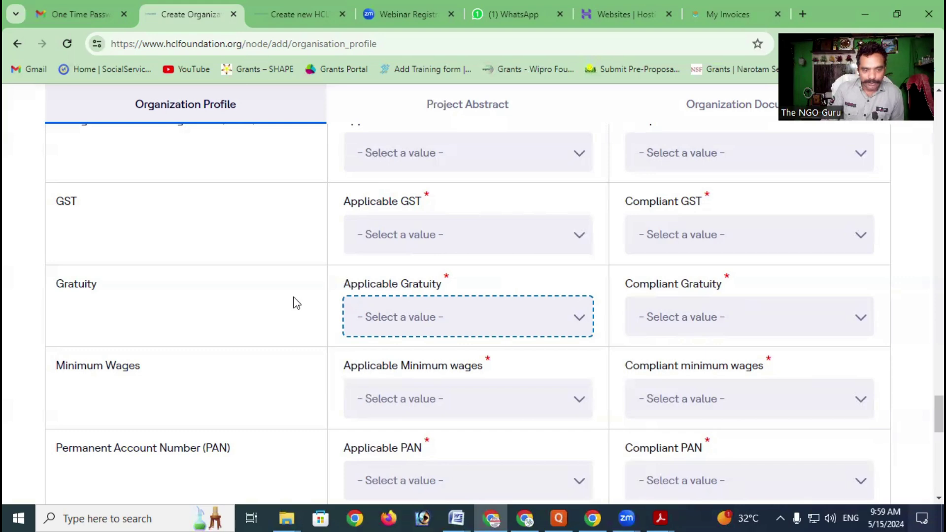
Review the Applicable and Compliant Minimum Wages choices, leaving them unanswered
scroll(283, 291, down, 3)
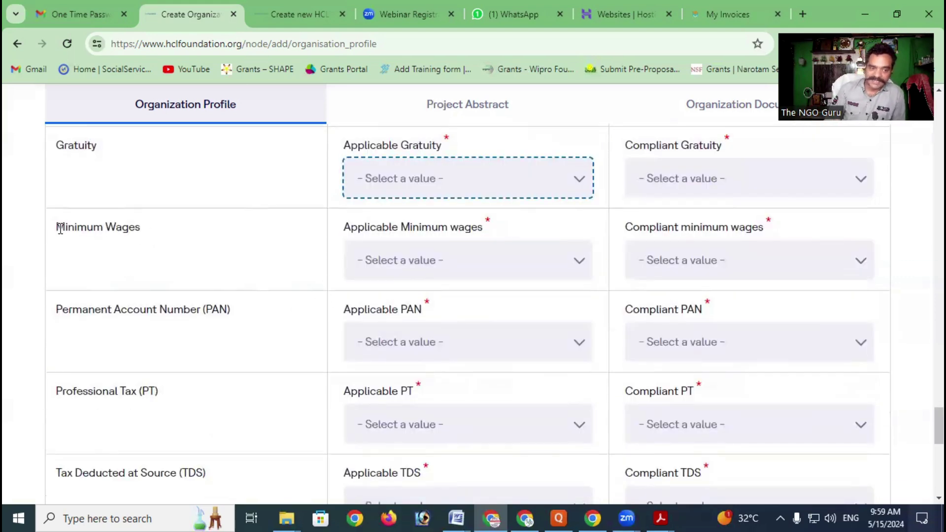
drag(56, 227, 147, 235)
scroll(147, 233, up, 1)
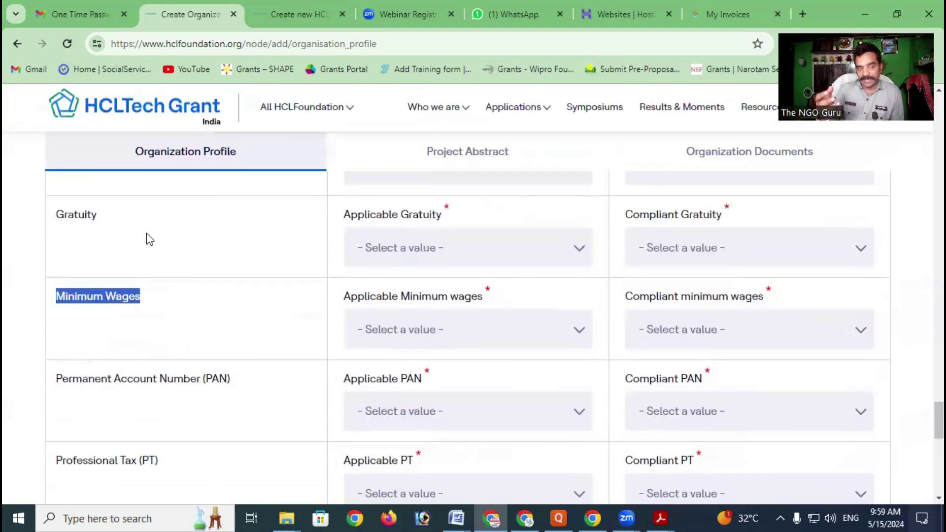
scroll(146, 233, up, 5)
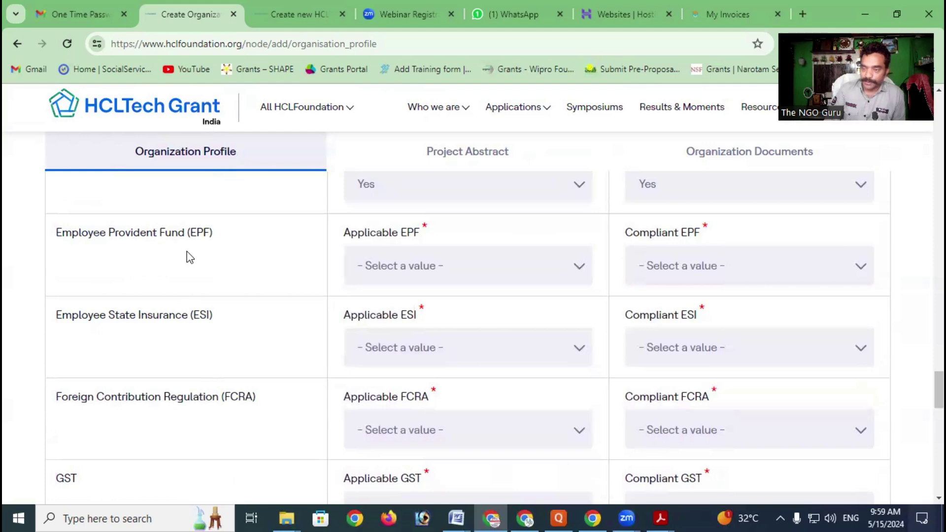
scroll(190, 258, down, 3)
scroll(289, 275, down, 6)
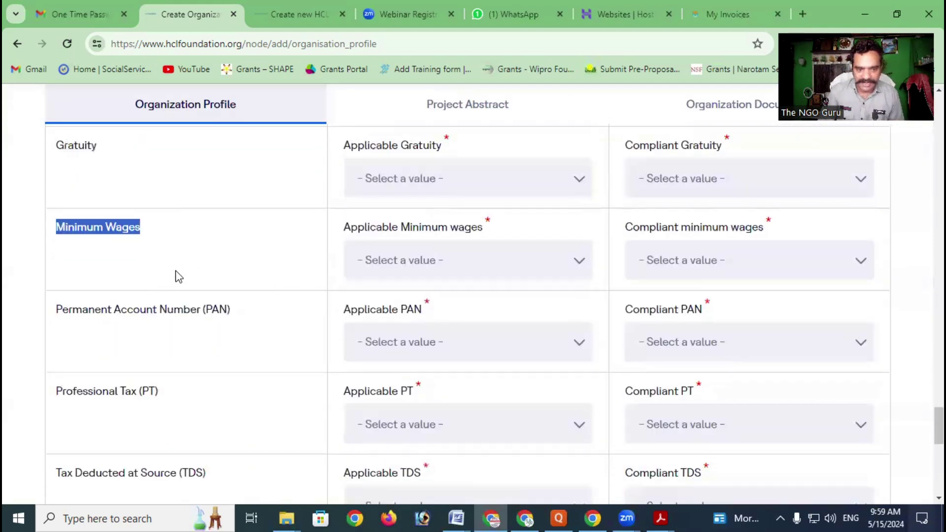
scroll(521, 249, down, 2)
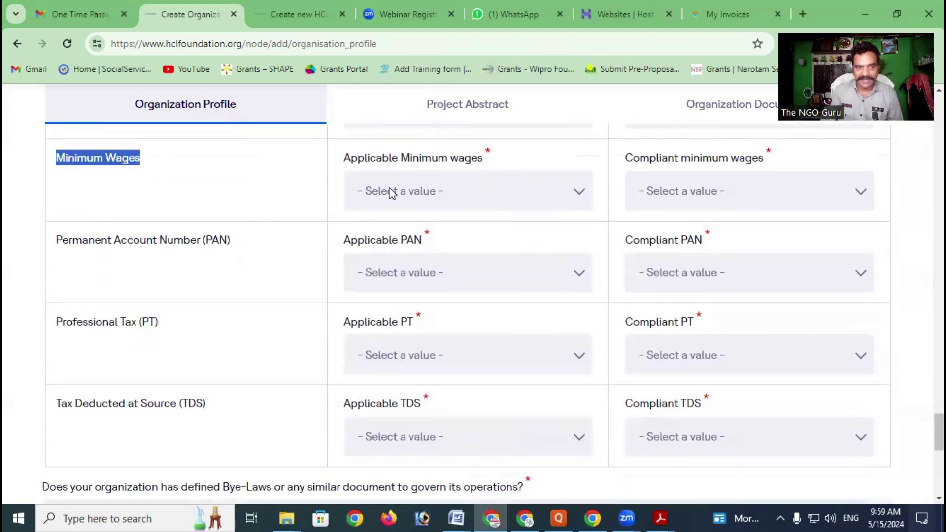
click(414, 191)
click(290, 202)
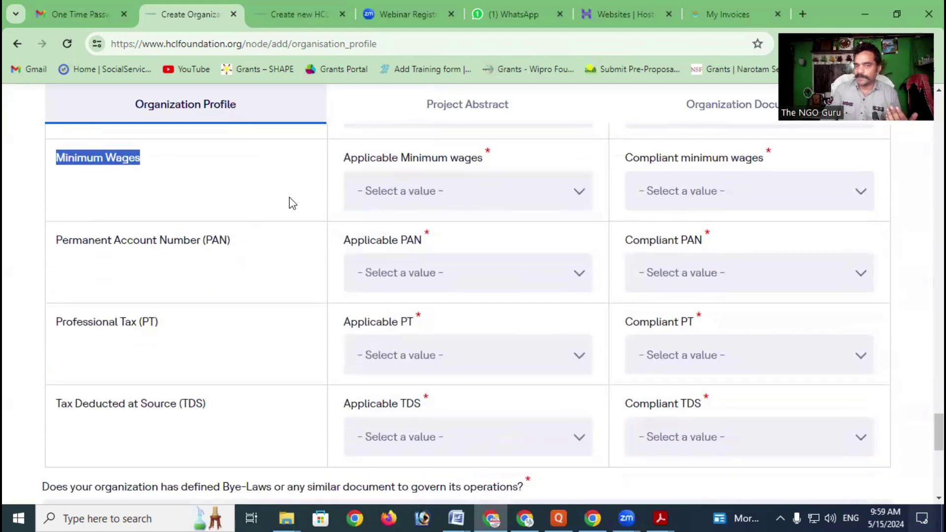
click(318, 203)
click(733, 198)
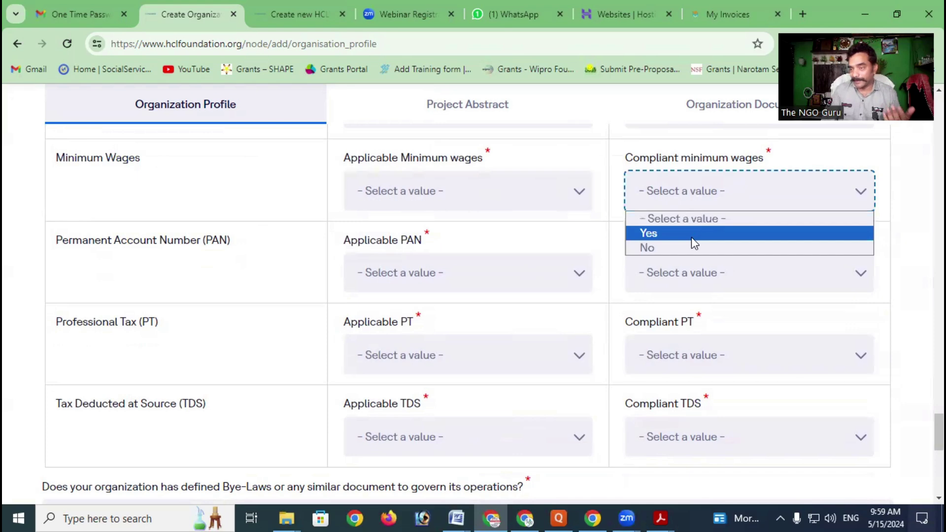
click(250, 245)
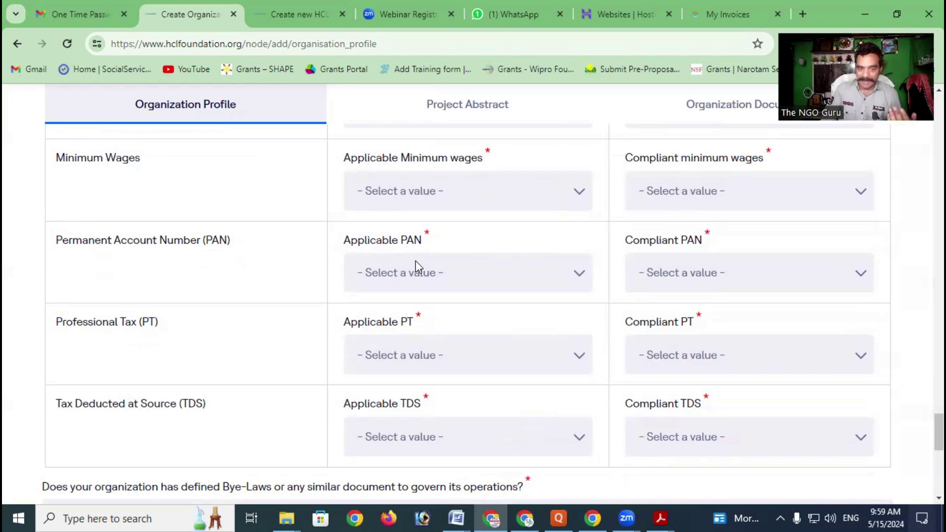
Review the PAN, PT and TDS answer choices without answering them
click(428, 279)
click(310, 254)
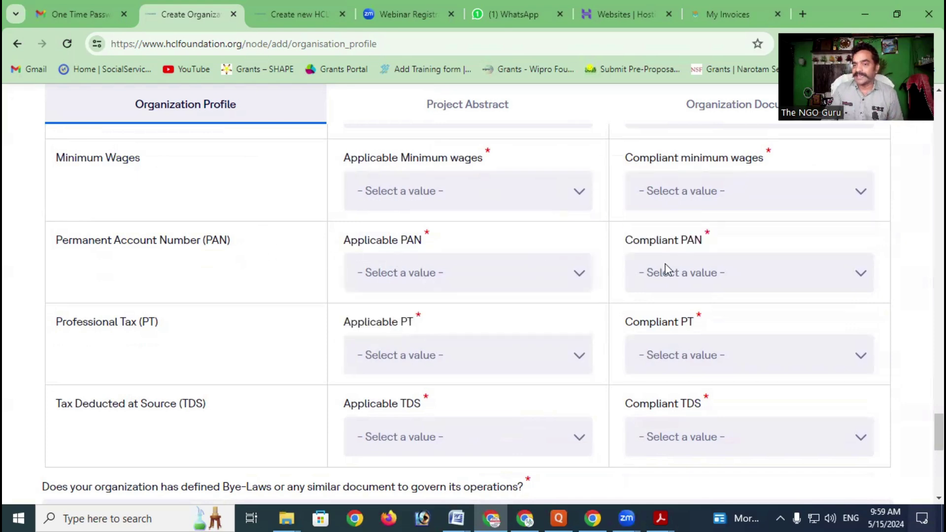
click(739, 273)
click(306, 254)
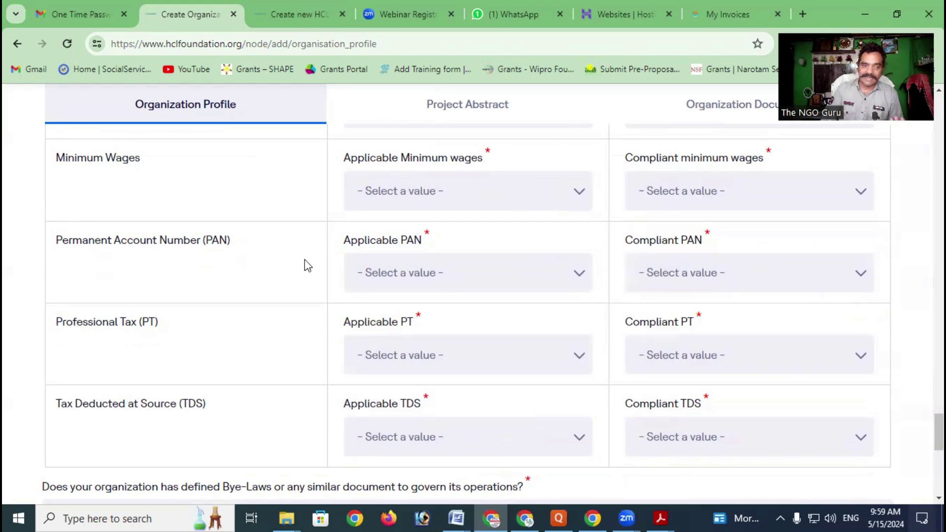
scroll(305, 259, down, 1)
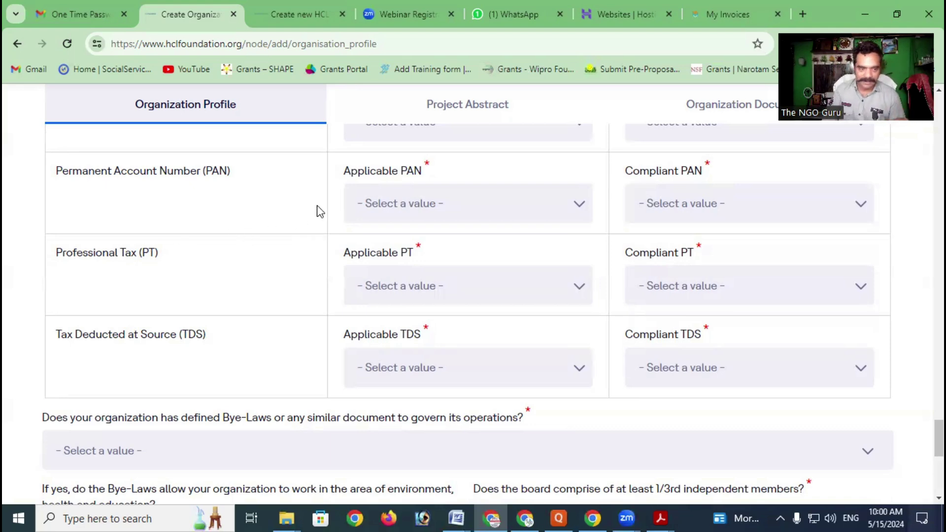
click(419, 298)
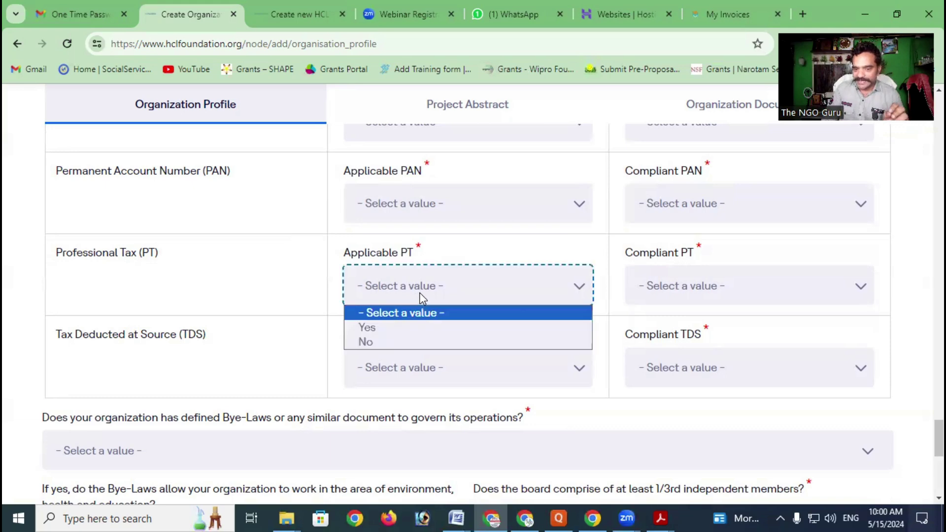
click(300, 262)
scroll(315, 268, down, 1)
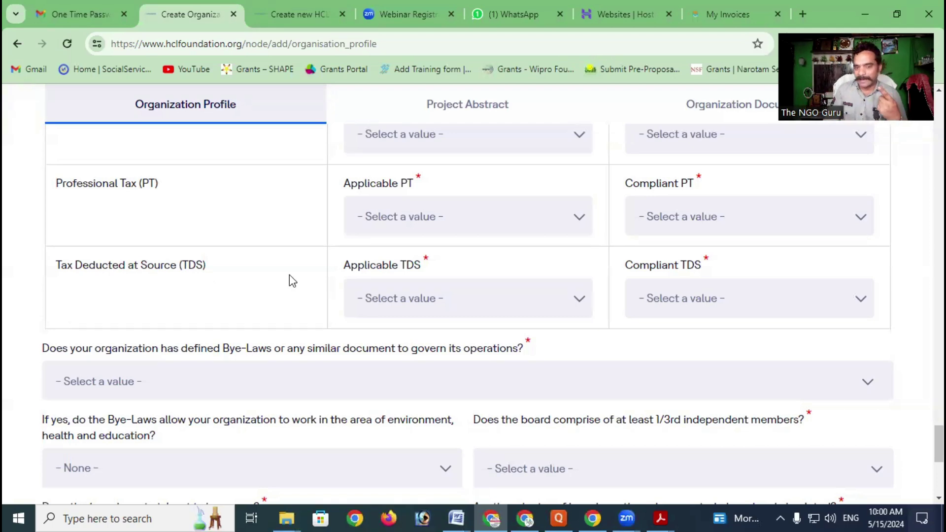
click(459, 300)
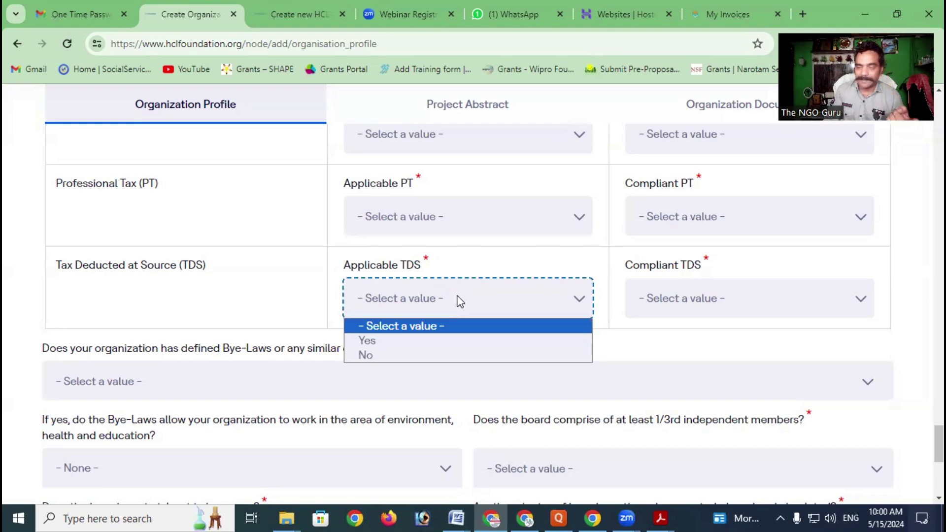
click(245, 281)
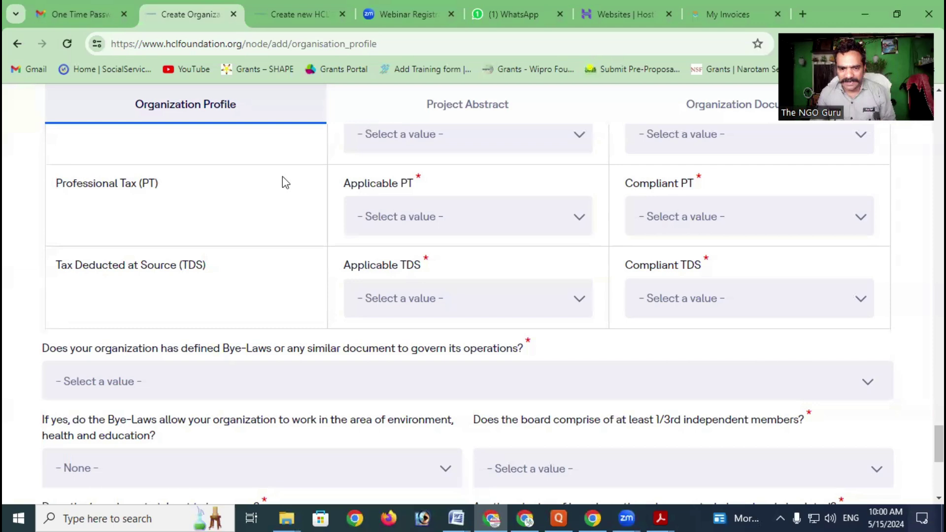
Answer Yes to defined Bye-Laws and Yes to environment, health and education work
scroll(401, 238, down, 1)
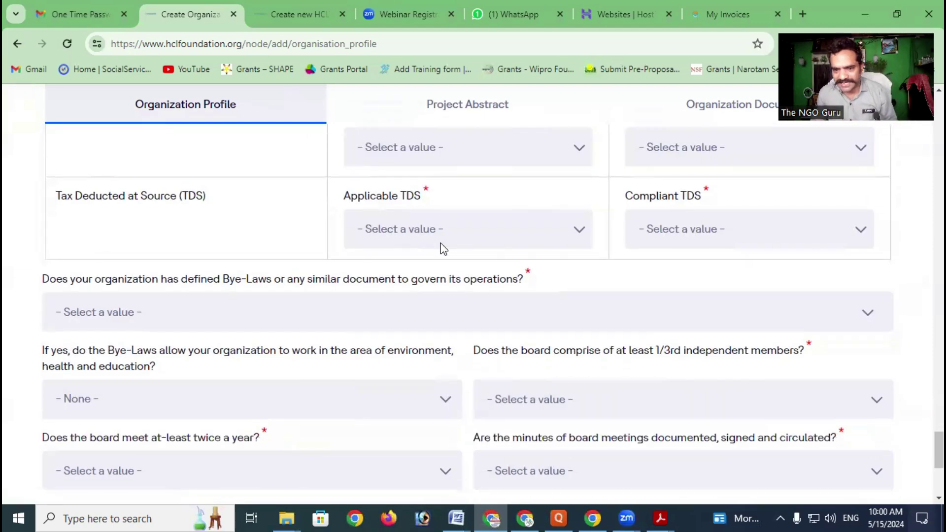
scroll(442, 248, down, 1)
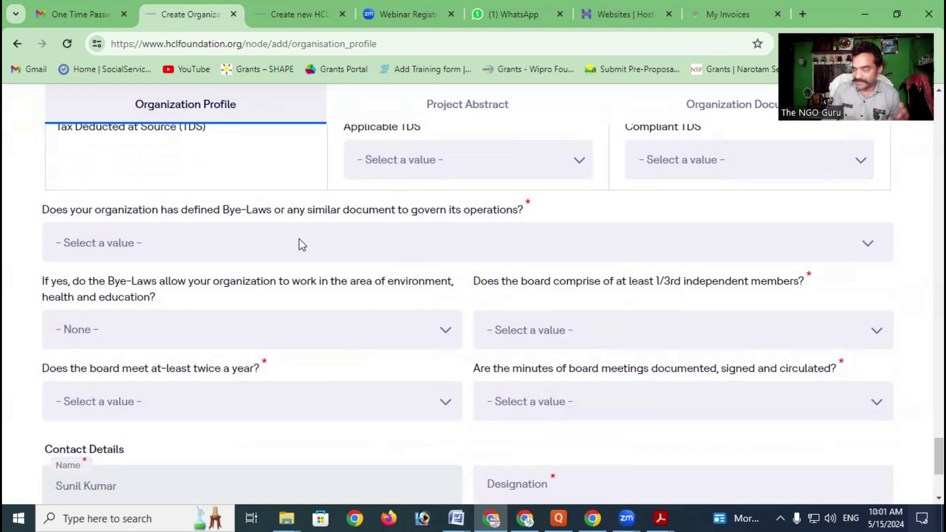
click(302, 245)
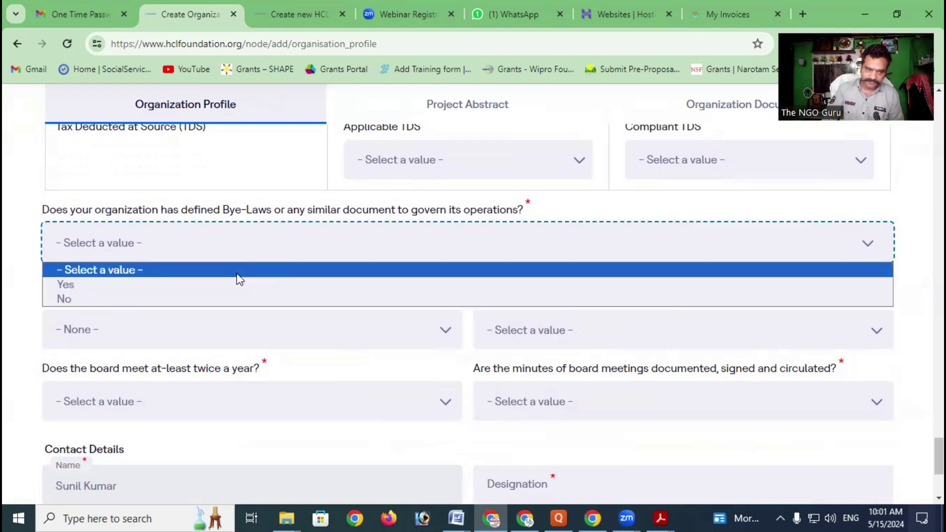
click(195, 286)
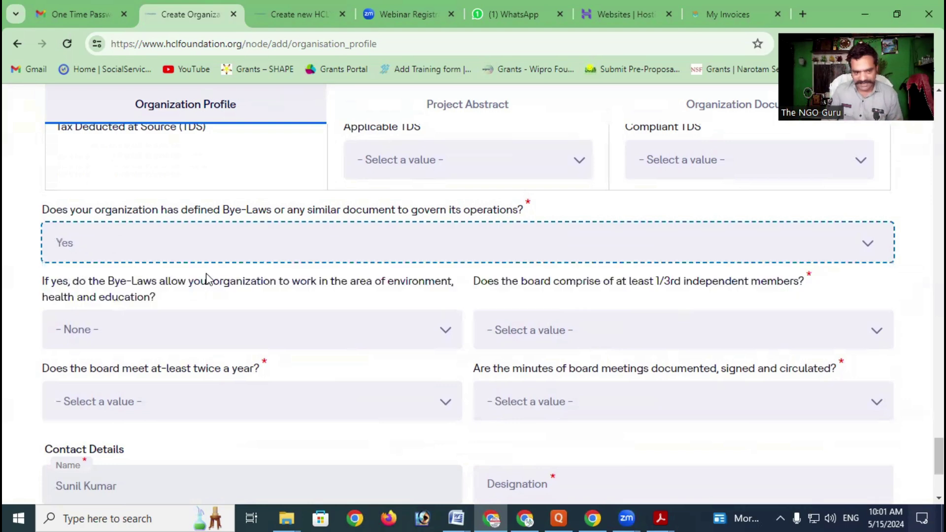
scroll(206, 273, down, 3)
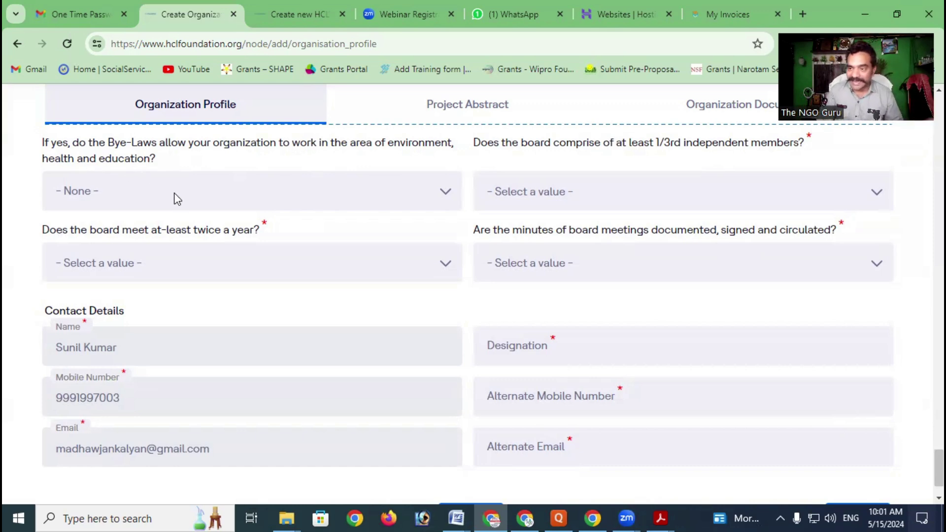
click(151, 202)
click(125, 229)
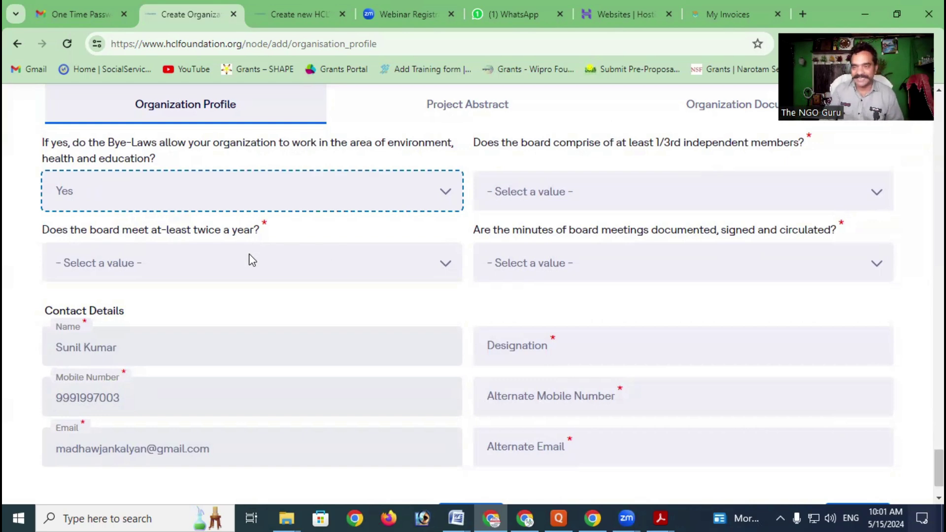
Answer Yes that the board meets twice a year
click(214, 266)
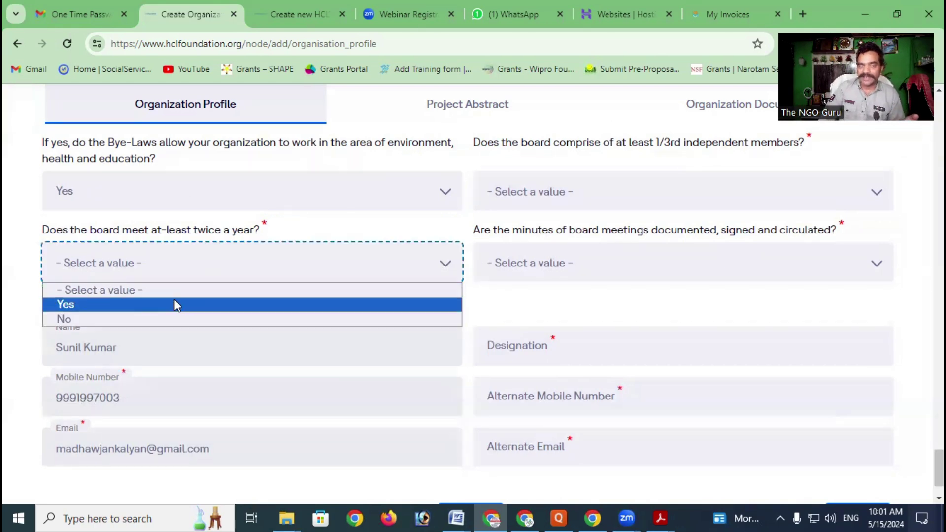
click(176, 303)
scroll(346, 246, up, 2)
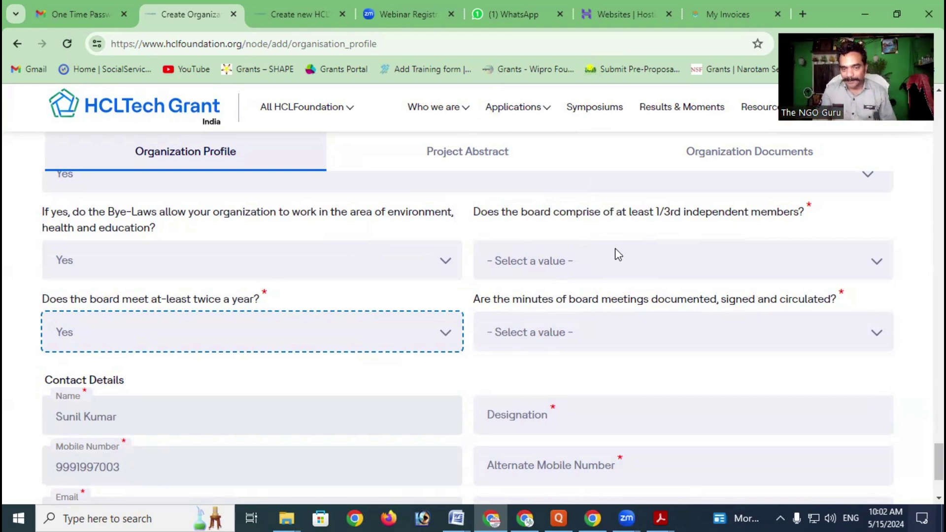
scroll(618, 254, down, 1)
Answer Yes to one-third independent board members and to documented, circulated minutes
click(590, 200)
click(531, 240)
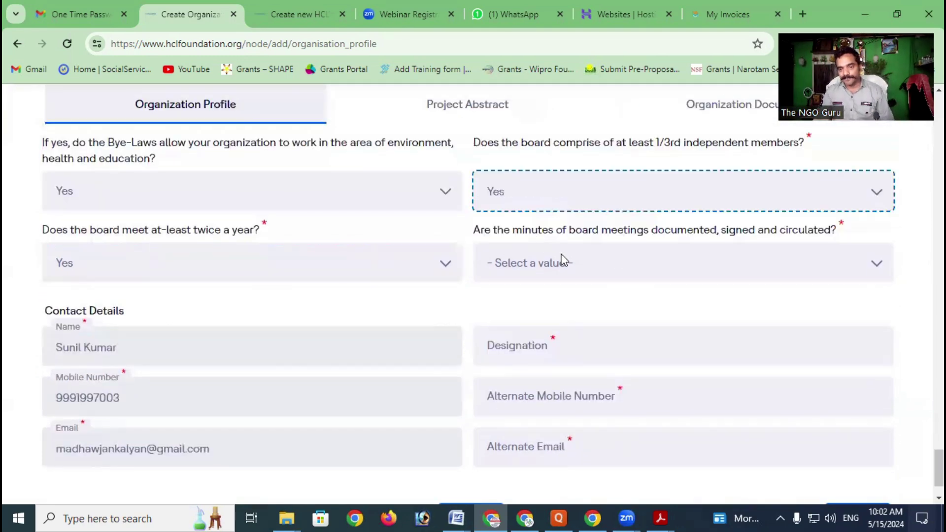
click(565, 266)
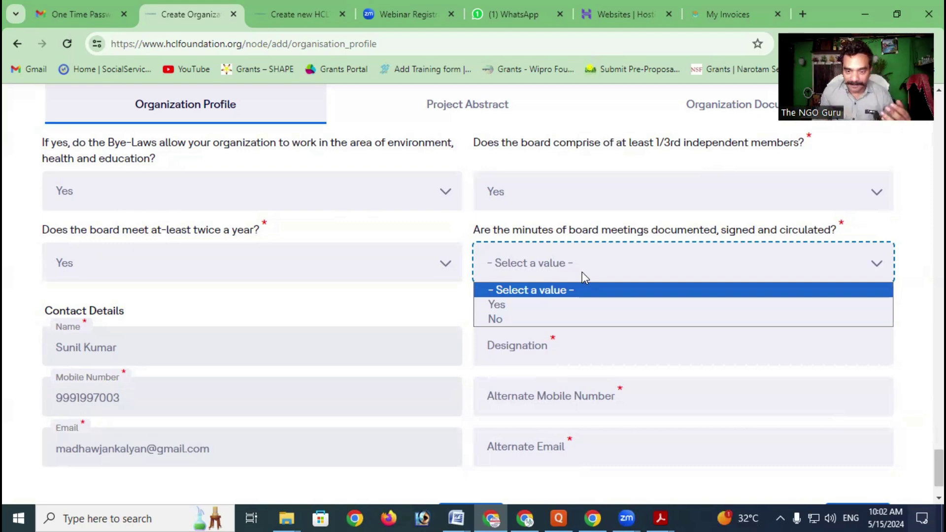
click(550, 306)
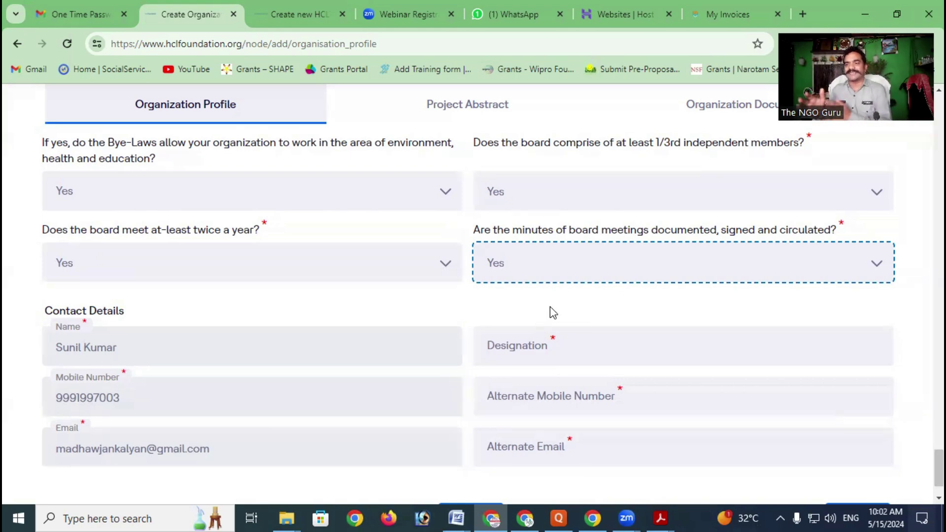
scroll(391, 235, down, 1)
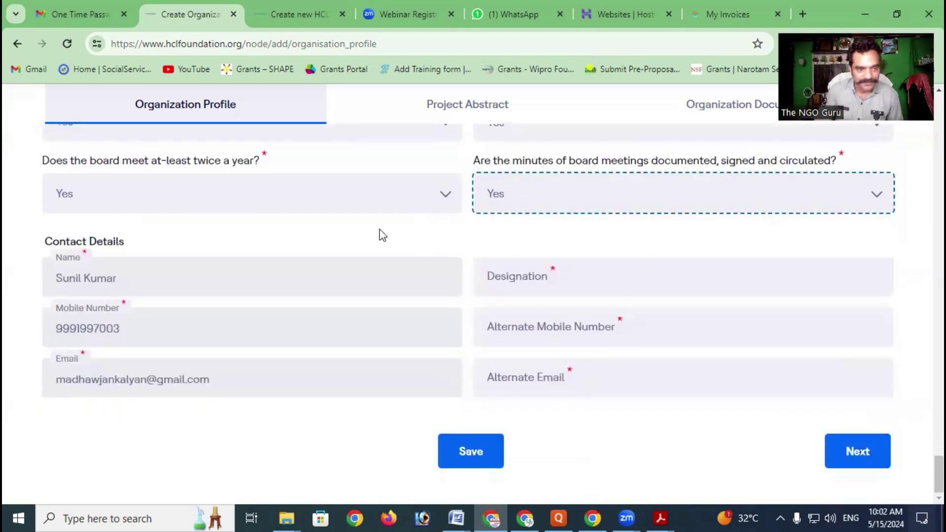
scroll(422, 213, up, 2)
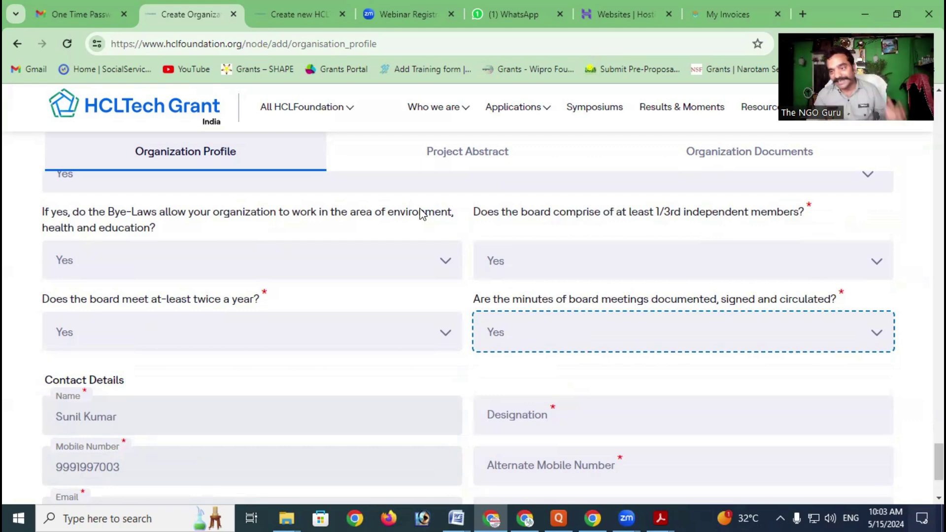
scroll(43, 236, down, 3)
click(155, 278)
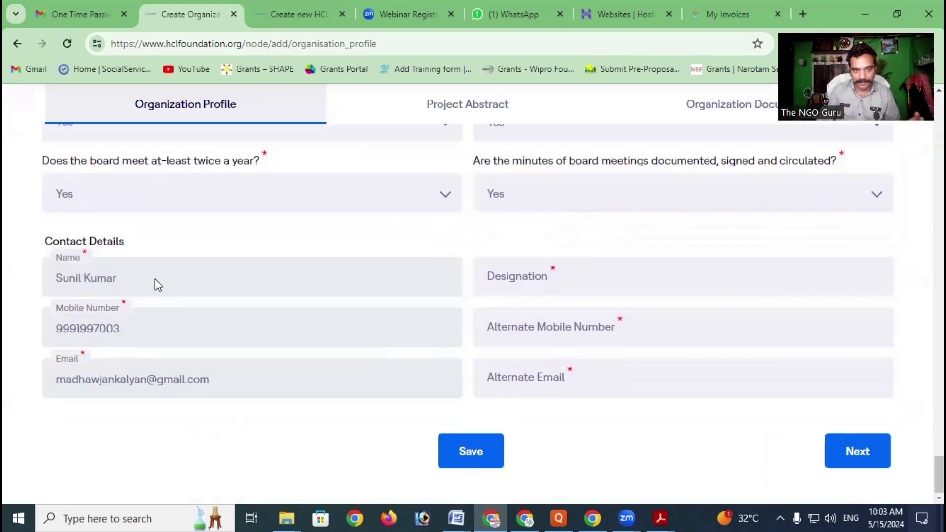
click(525, 280)
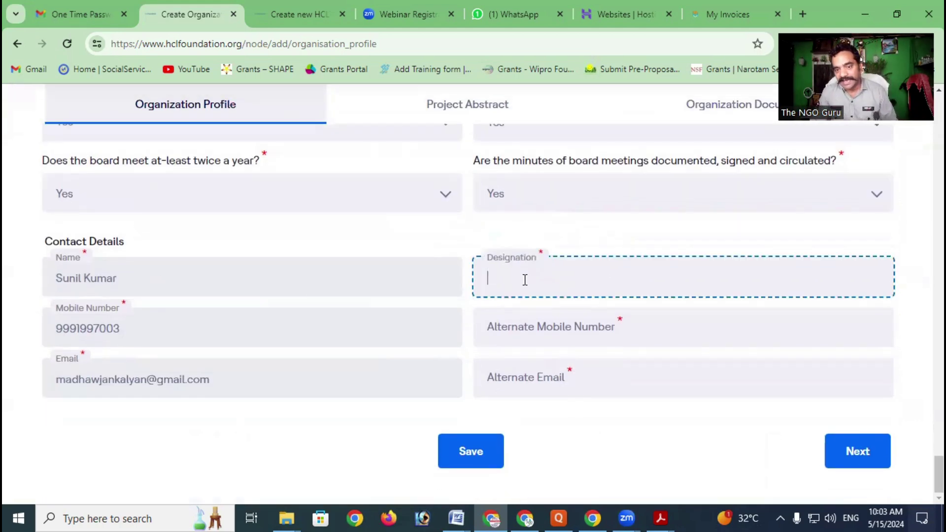
click(177, 338)
click(575, 329)
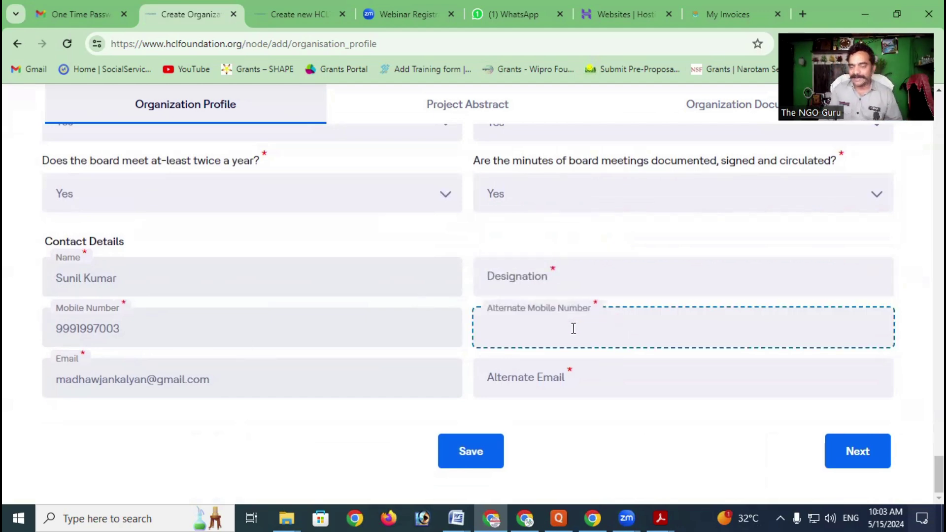
click(120, 375)
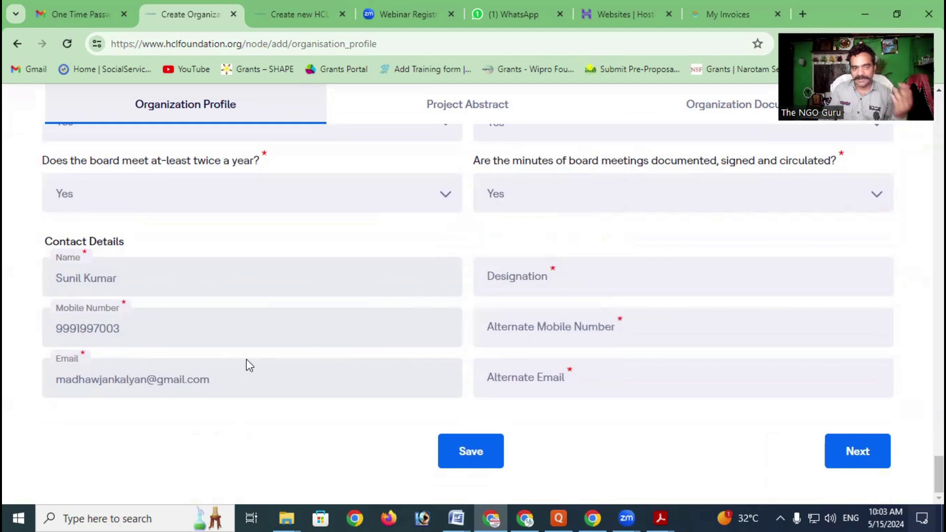
click(631, 379)
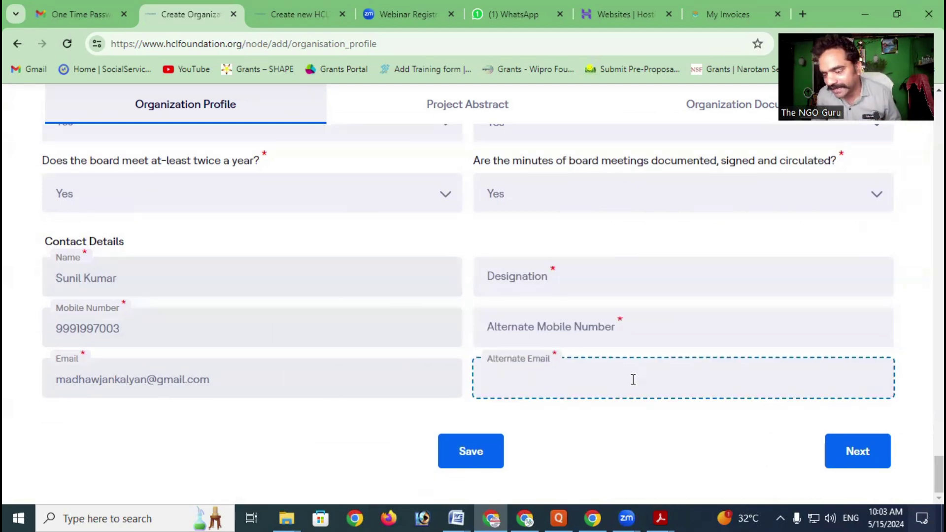
click(734, 327)
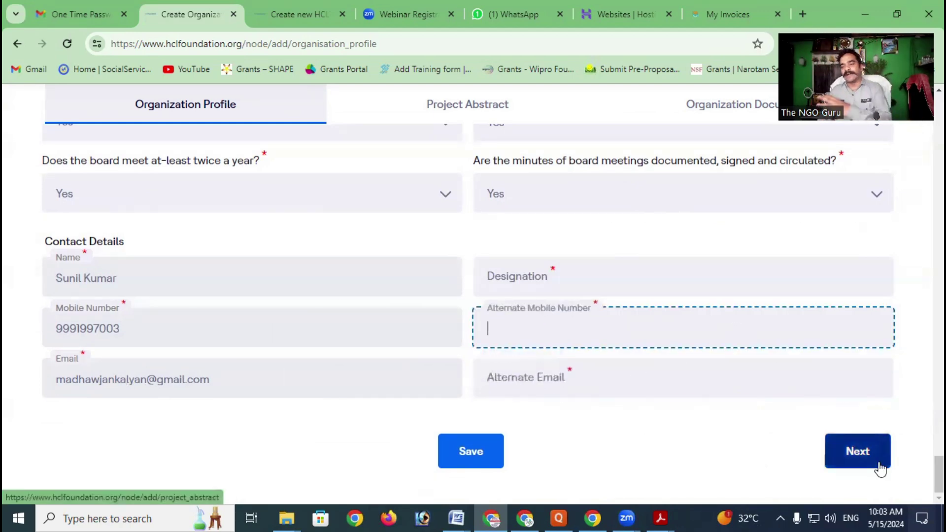
click(848, 449)
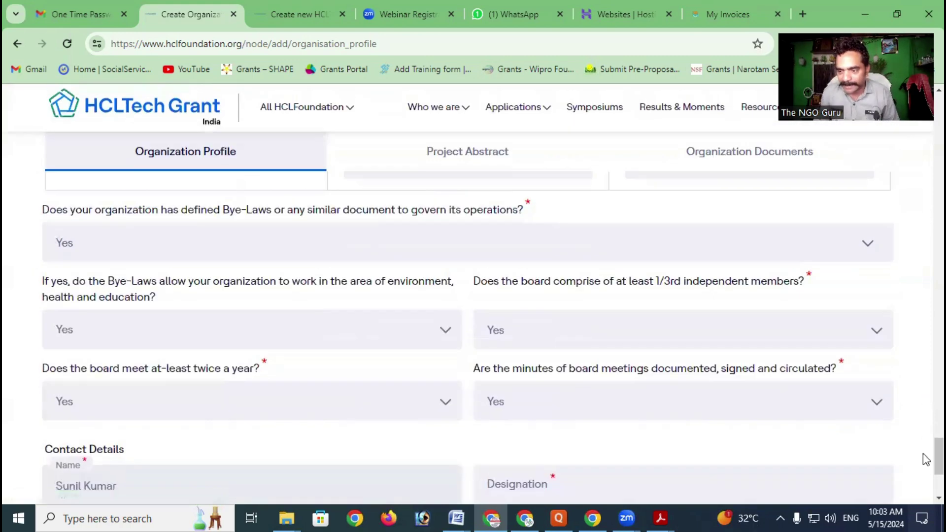
drag(923, 467, 923, 98)
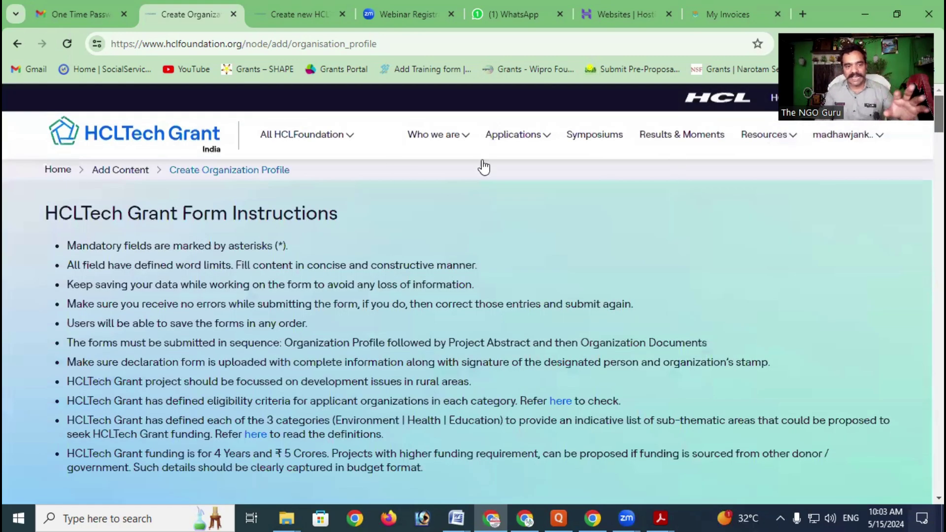
scroll(349, 212, down, 15)
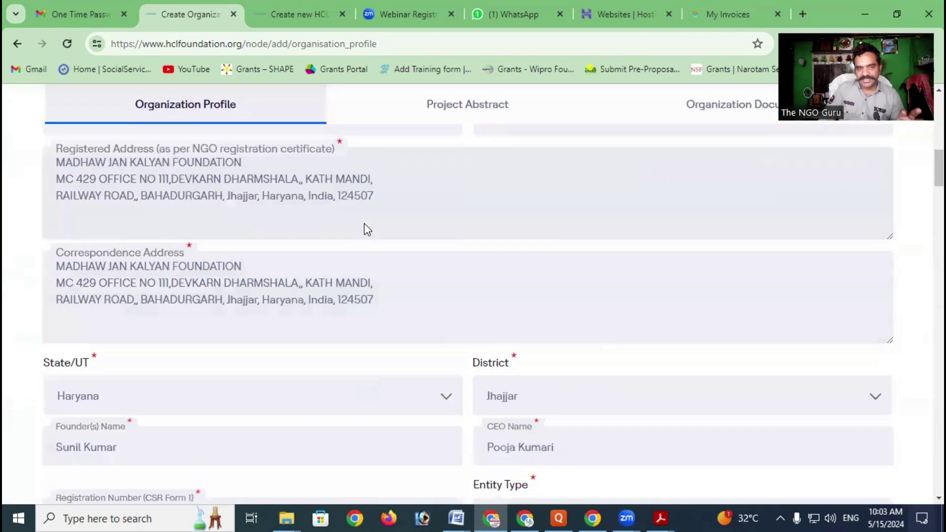
scroll(367, 227, up, 5)
scroll(367, 226, down, 2)
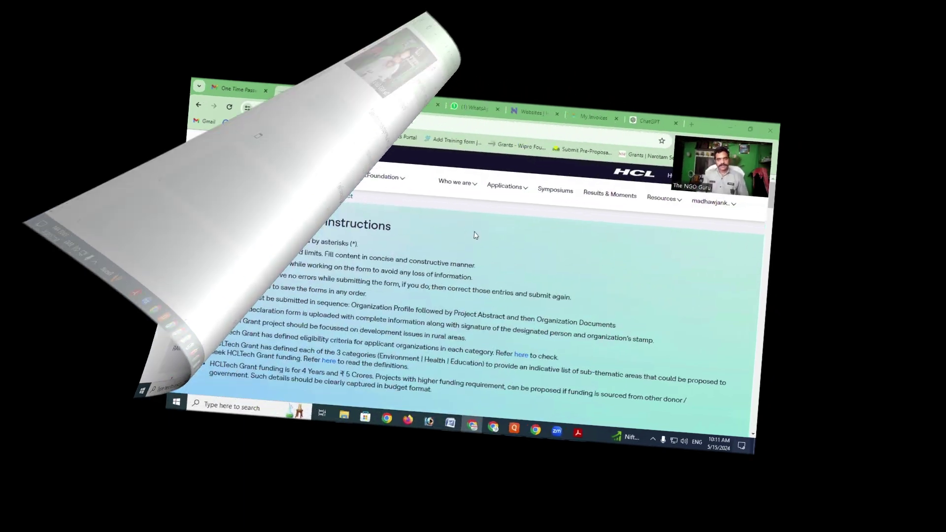
Bring up the Project Abstract form and select the Project Title and ten-word purpose fields
scroll(474, 236, down, 5)
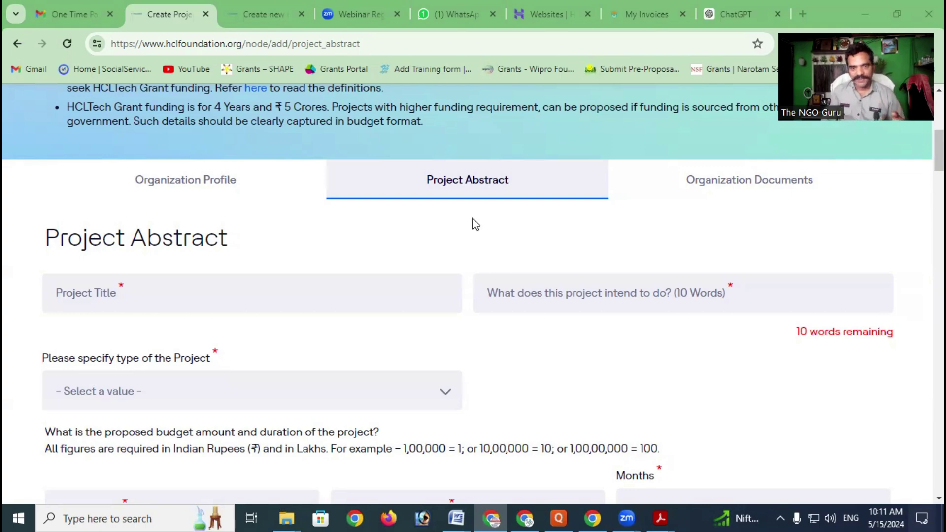
scroll(410, 240, down, 1)
scroll(554, 309, down, 8)
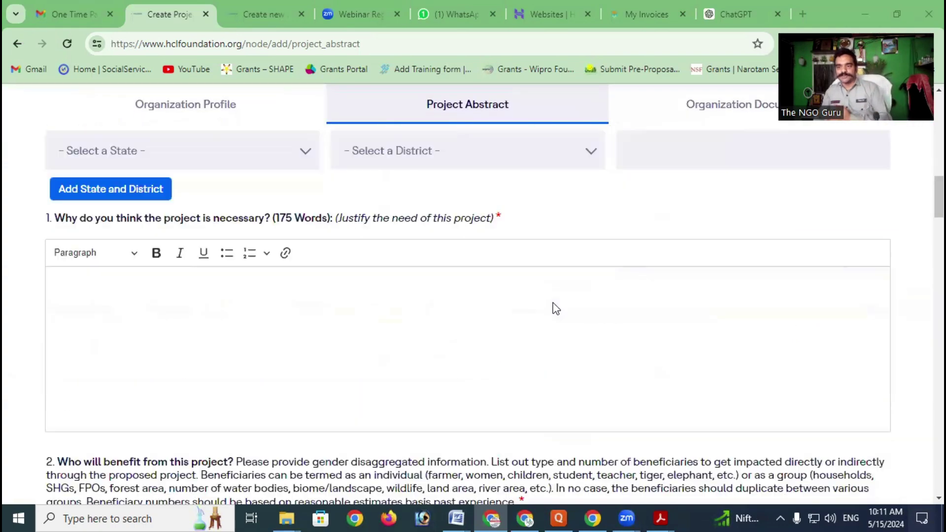
scroll(554, 309, up, 9)
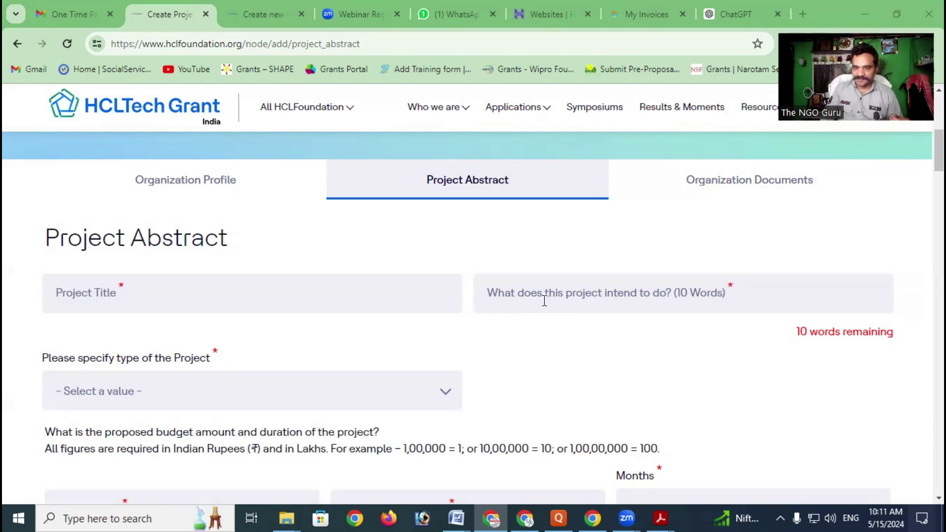
click(167, 302)
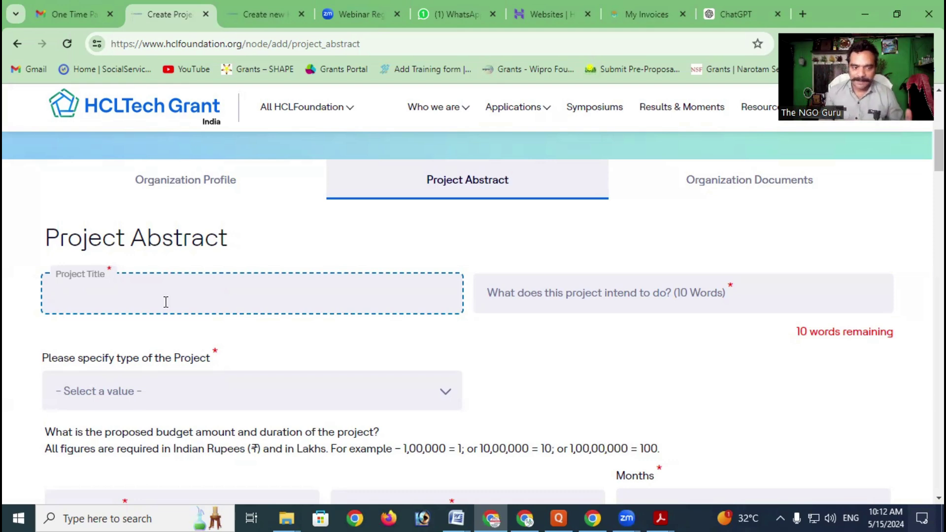
click(572, 295)
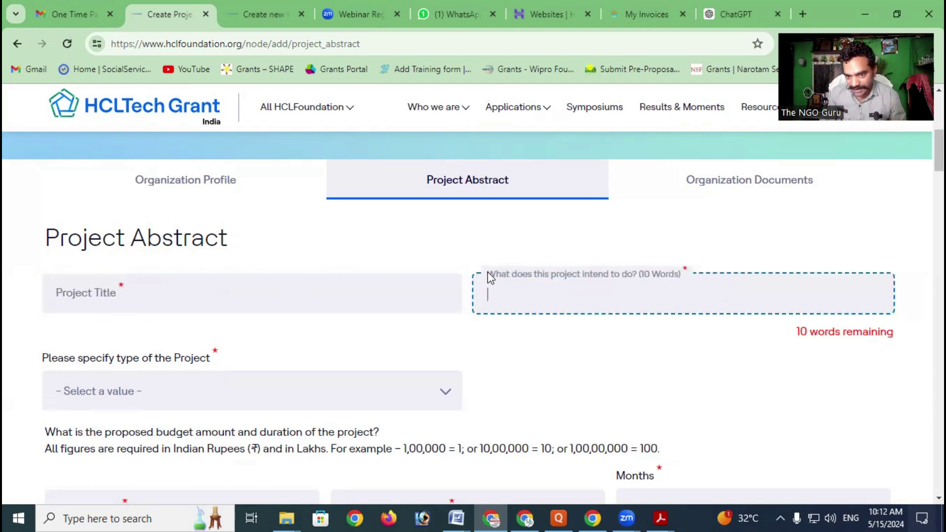
drag(491, 274, 595, 277)
click(577, 303)
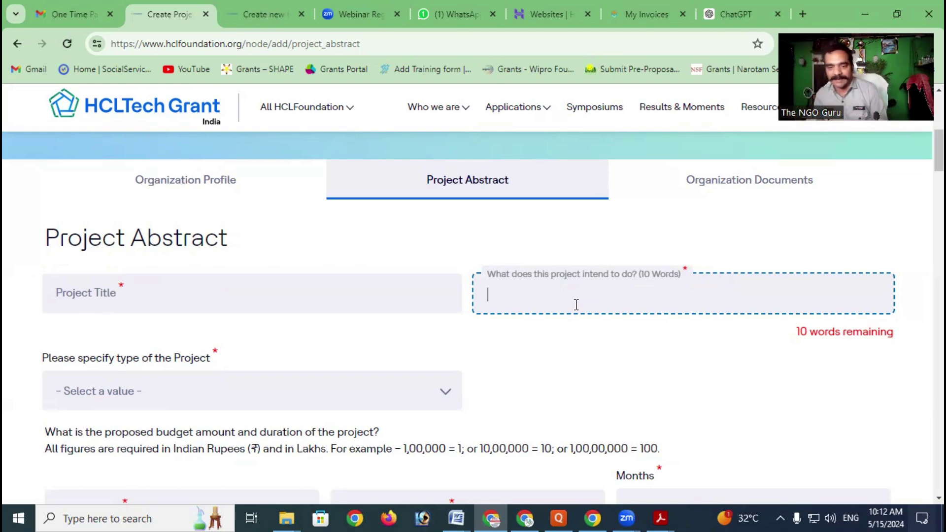
scroll(576, 304, down, 3)
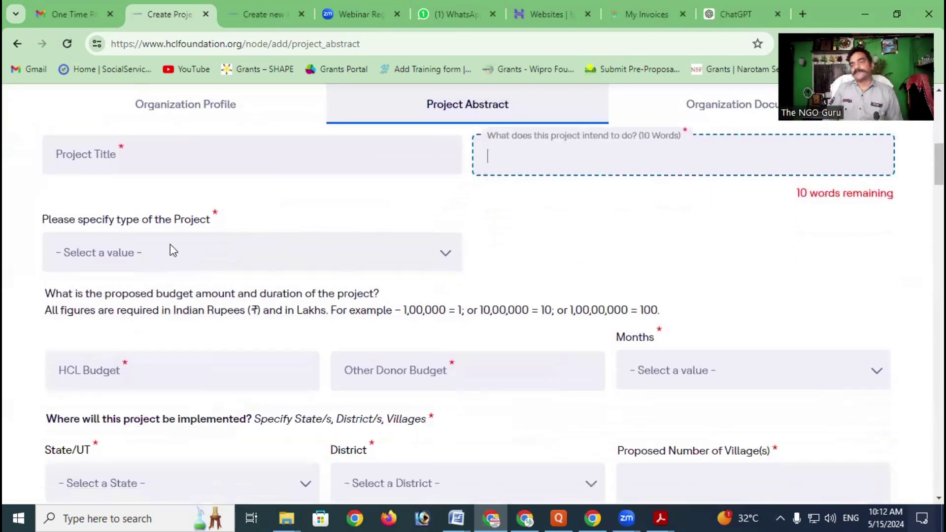
Set the project type to Fresh
click(176, 257)
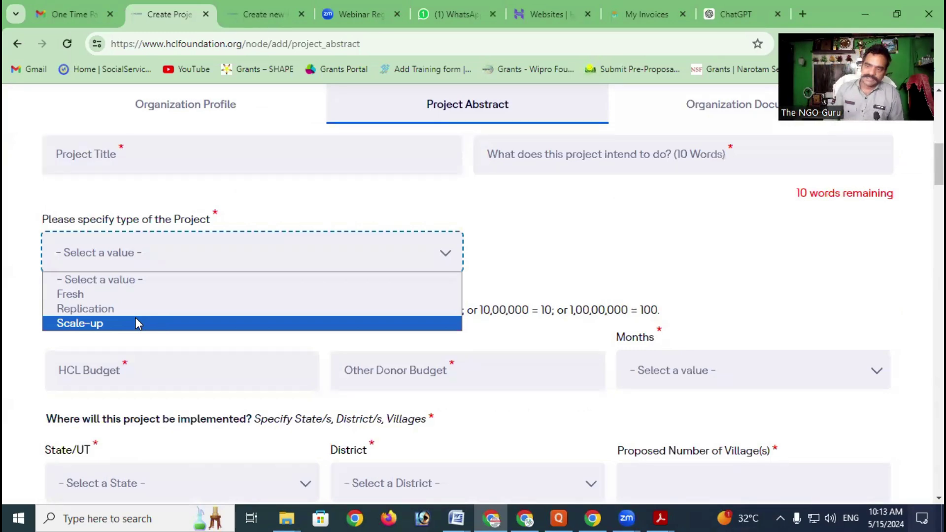
click(124, 294)
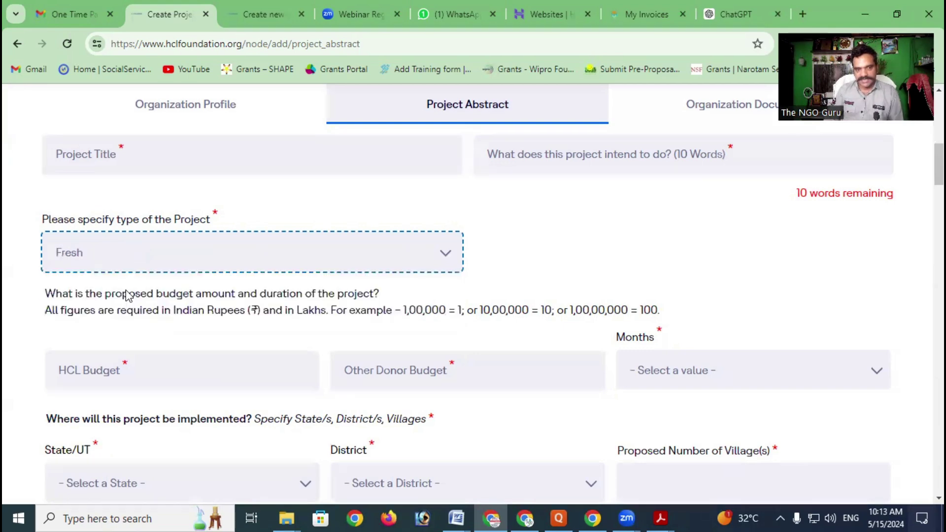
scroll(444, 214, down, 1)
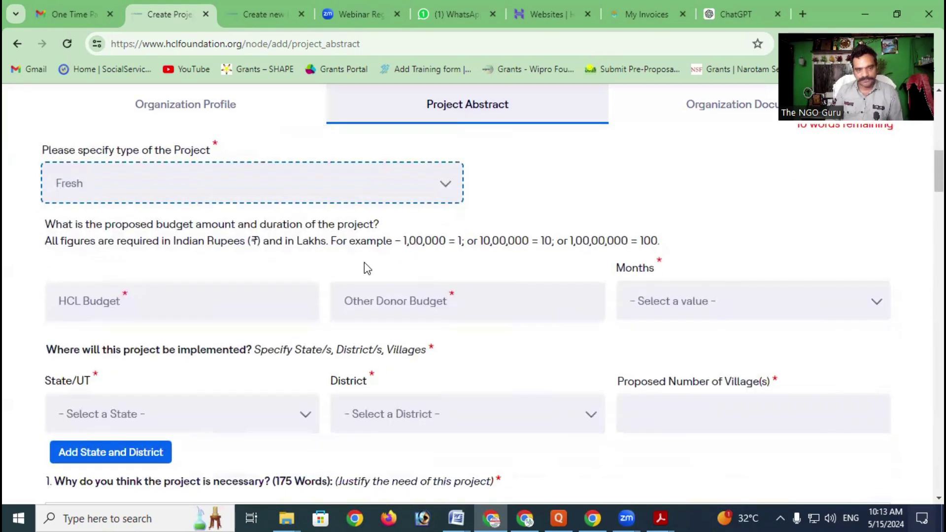
scroll(367, 269, down, 1)
Select the HCL and Other Donor budget fields and set the duration to 48 months
click(218, 228)
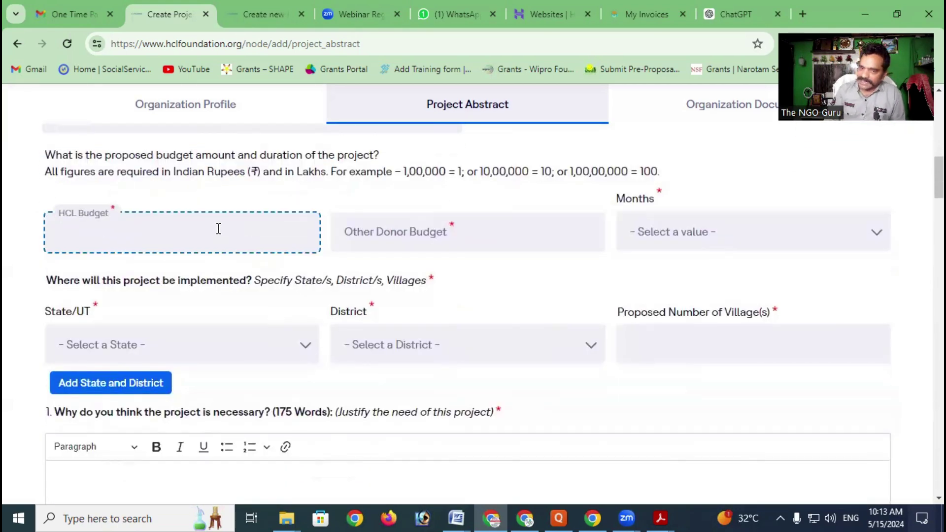
click(430, 235)
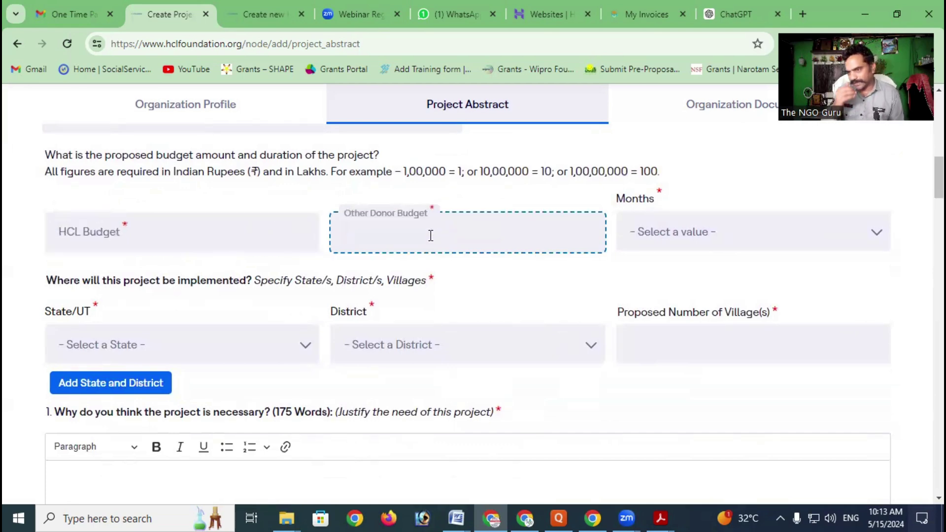
click(684, 230)
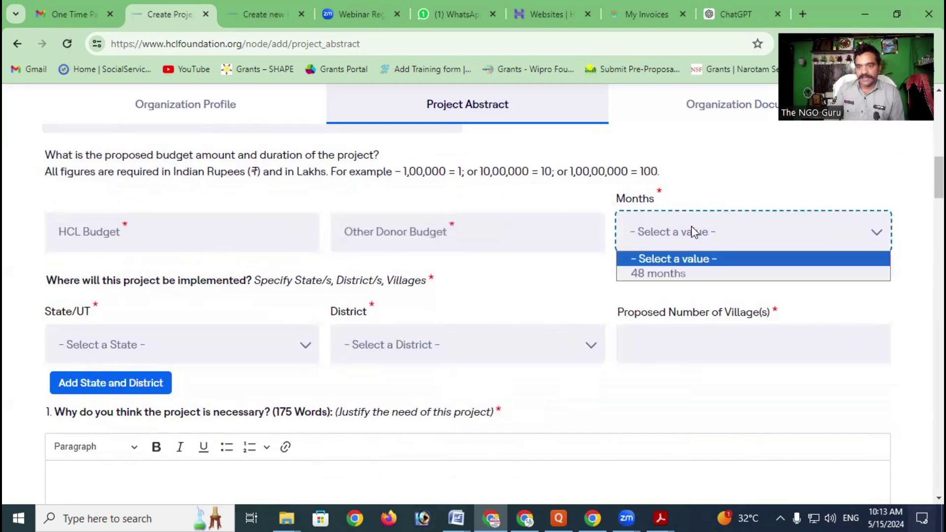
click(684, 274)
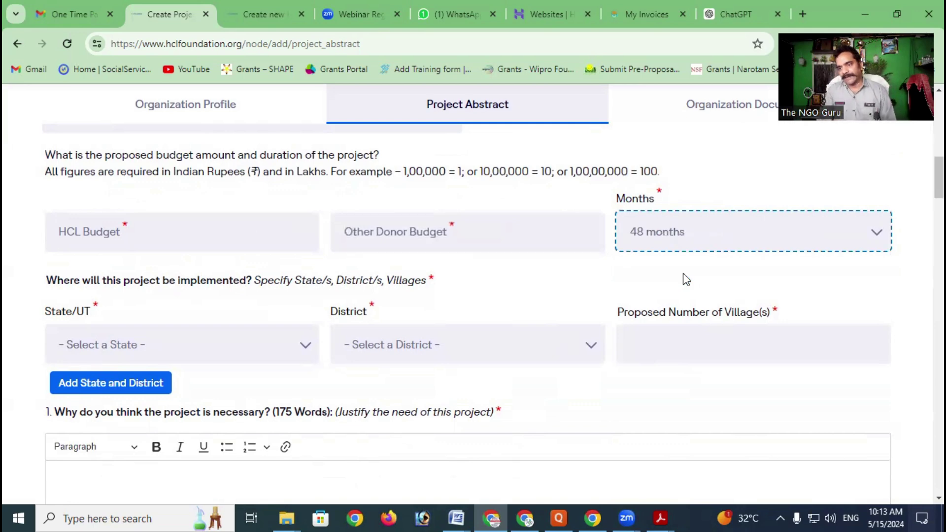
click(684, 240)
click(683, 239)
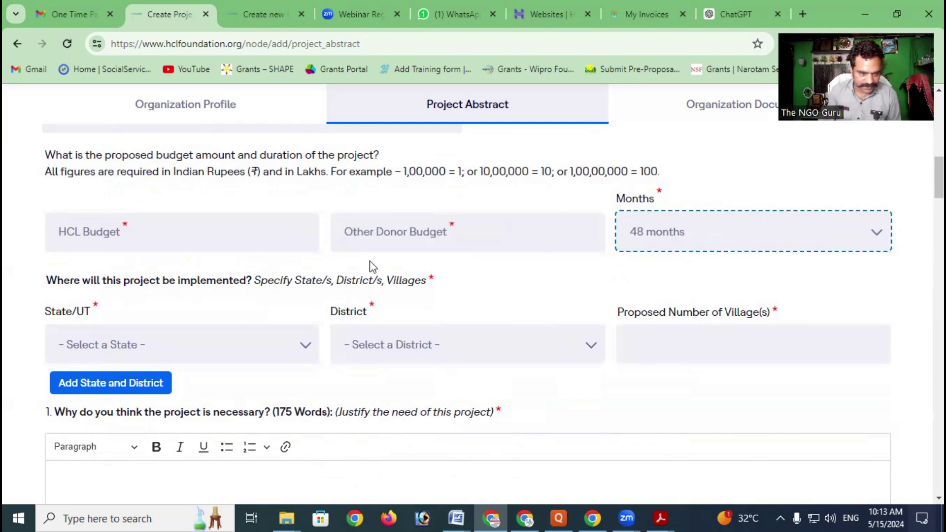
Choose Haryana state and Jhajjar district, and enter 15 proposed villages
click(79, 342)
click(111, 229)
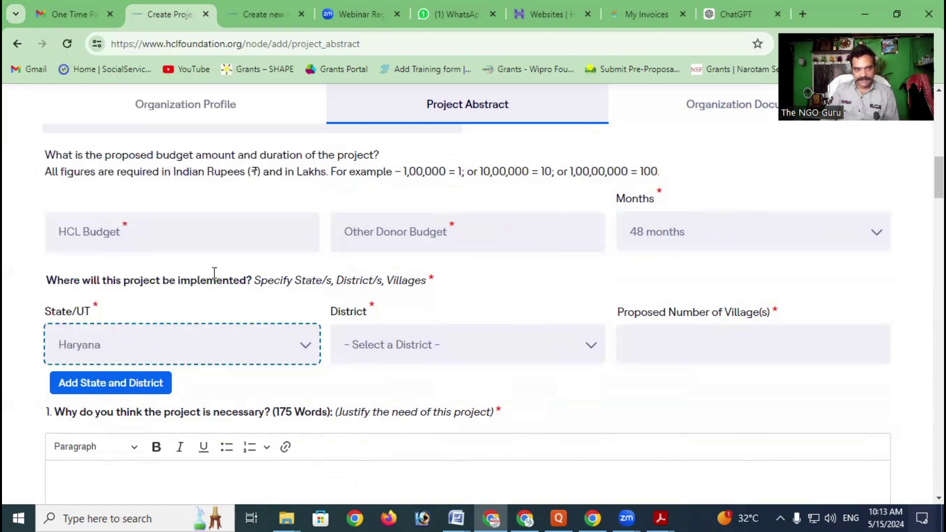
click(407, 359)
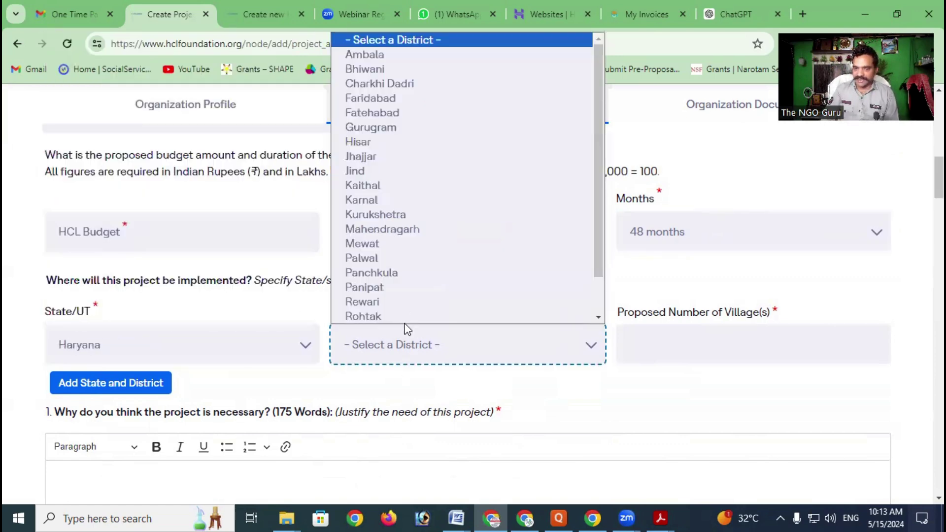
click(407, 158)
click(694, 340)
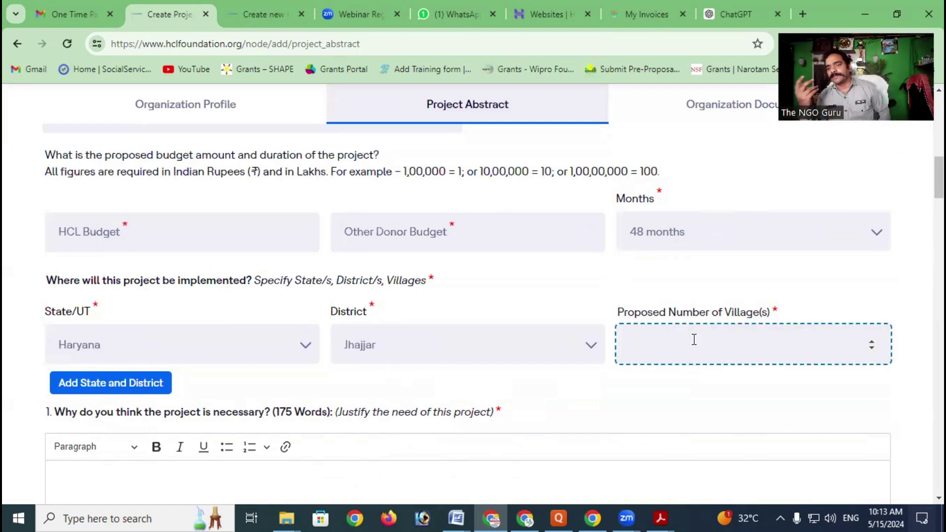
text(15)
scroll(551, 286, down, 3)
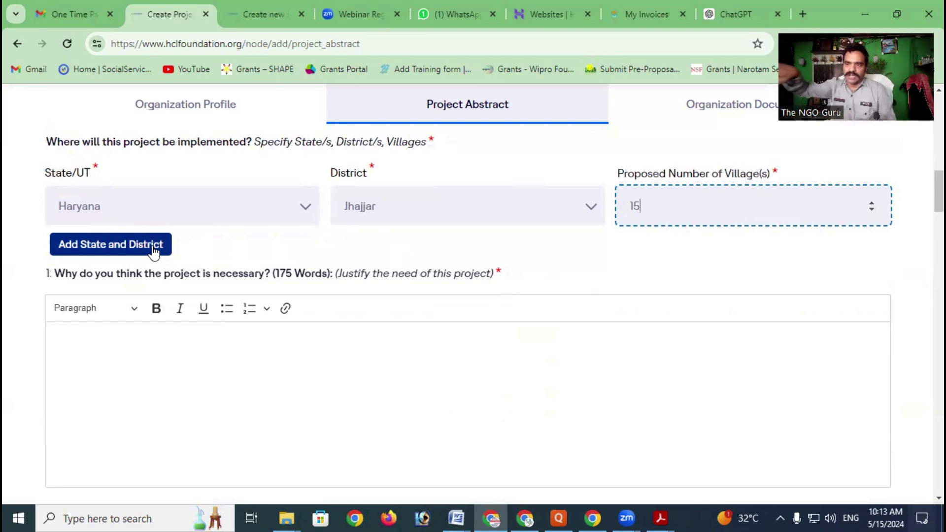
Add a second location row with Haryana state and Jind district
click(96, 249)
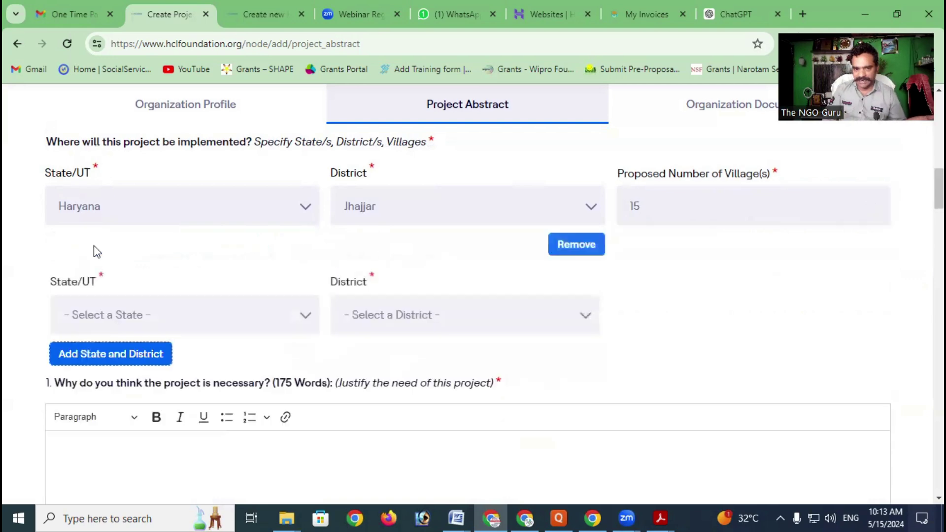
click(119, 315)
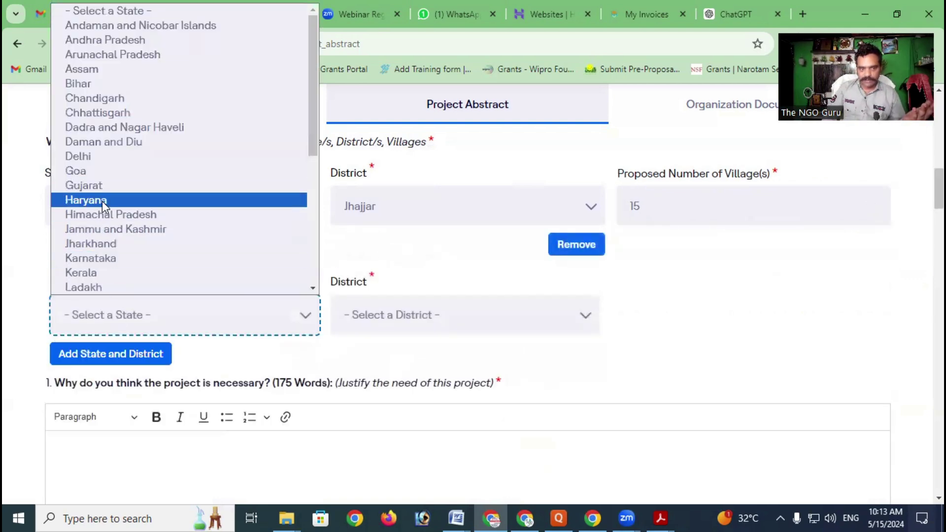
click(102, 201)
click(401, 315)
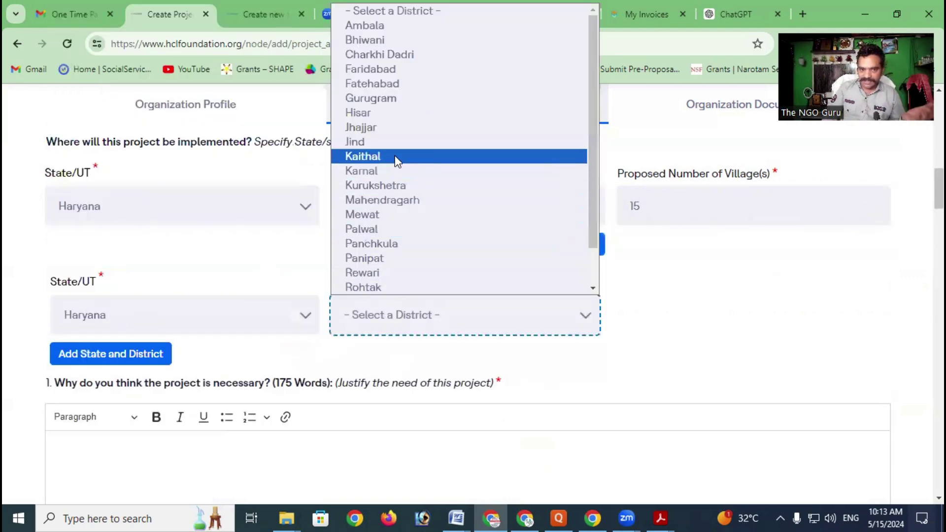
click(394, 142)
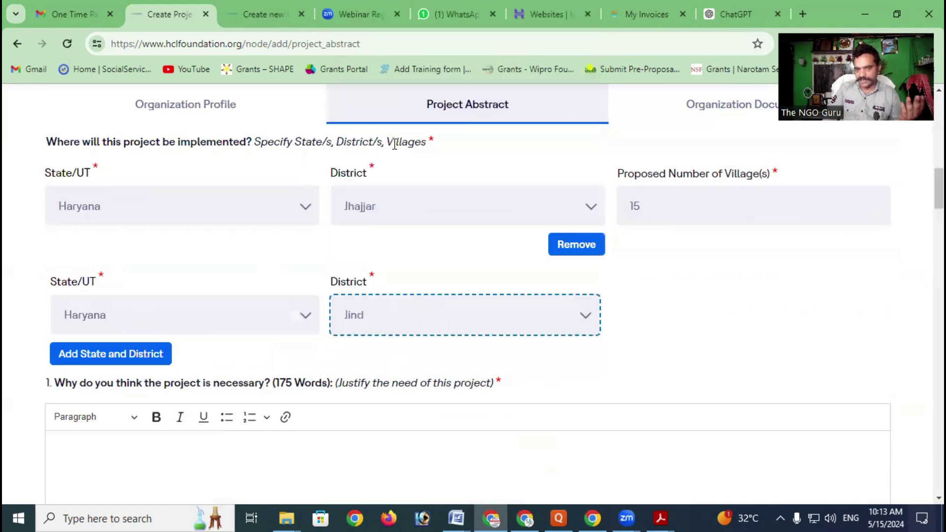
click(641, 309)
scroll(621, 305, down, 1)
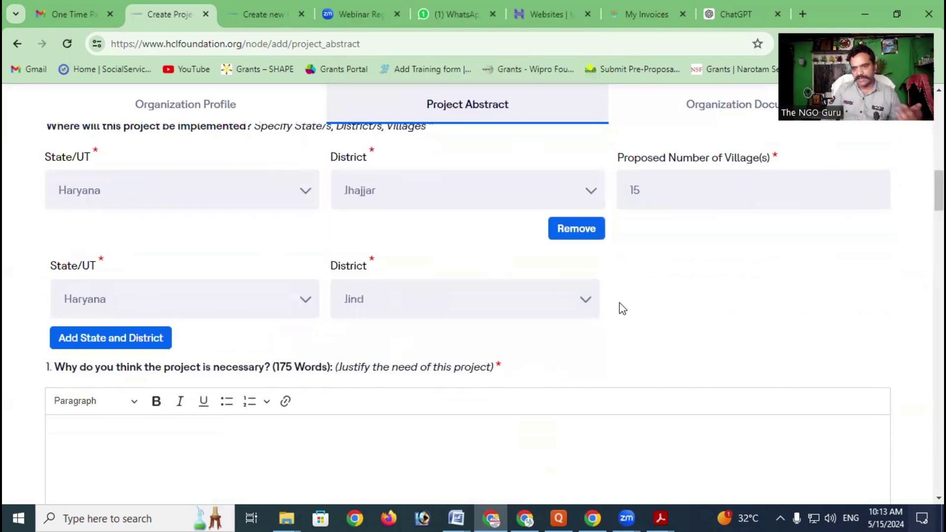
scroll(625, 259, up, 3)
Replace Jhajjar's proposed village count of 15 with 22
click(669, 274)
drag(669, 275, 631, 278)
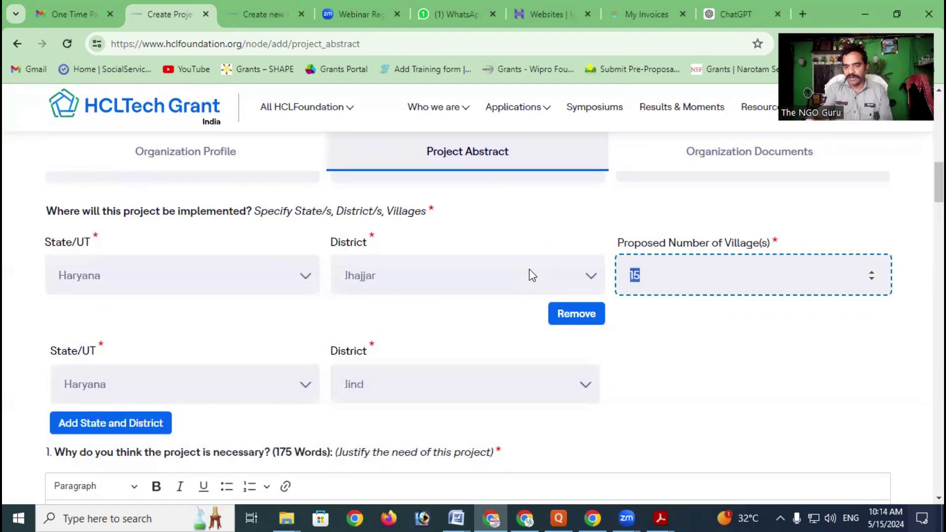
text(22)
scroll(923, 278, down, 3)
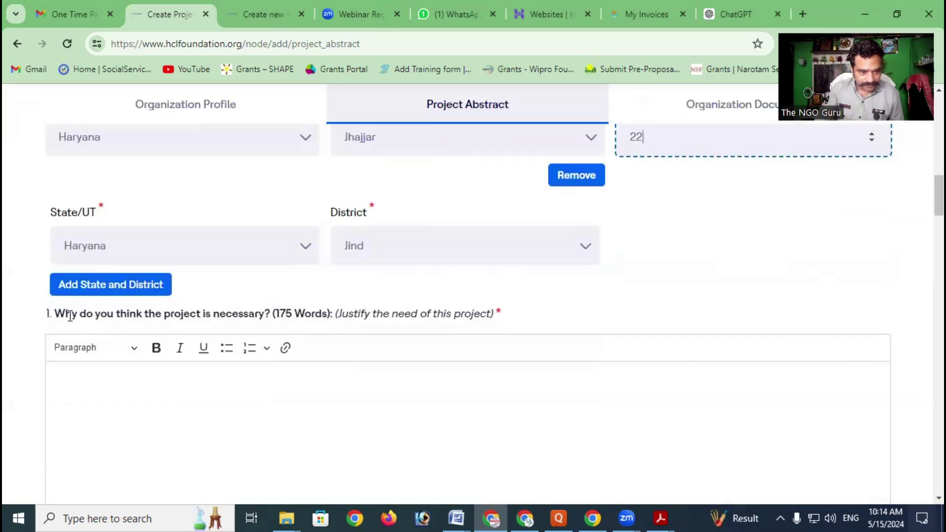
drag(53, 314, 265, 317)
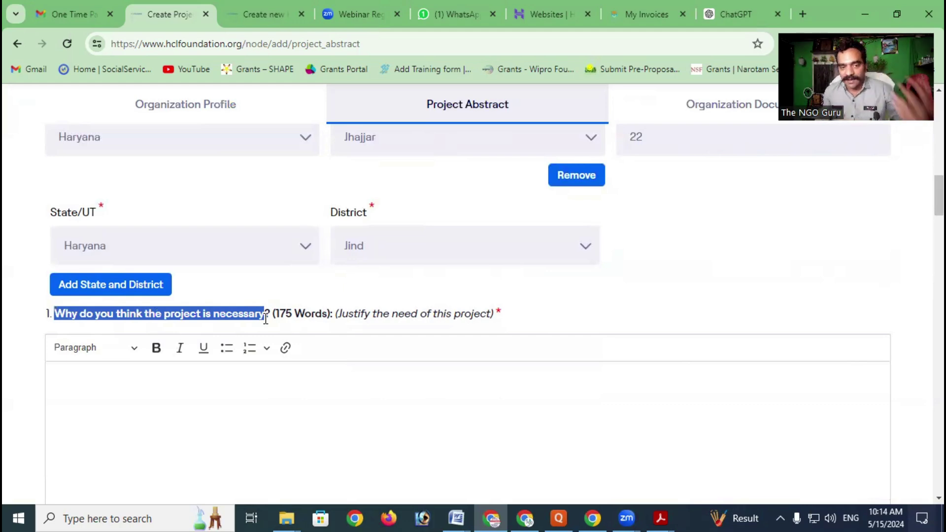
scroll(272, 319, down, 3)
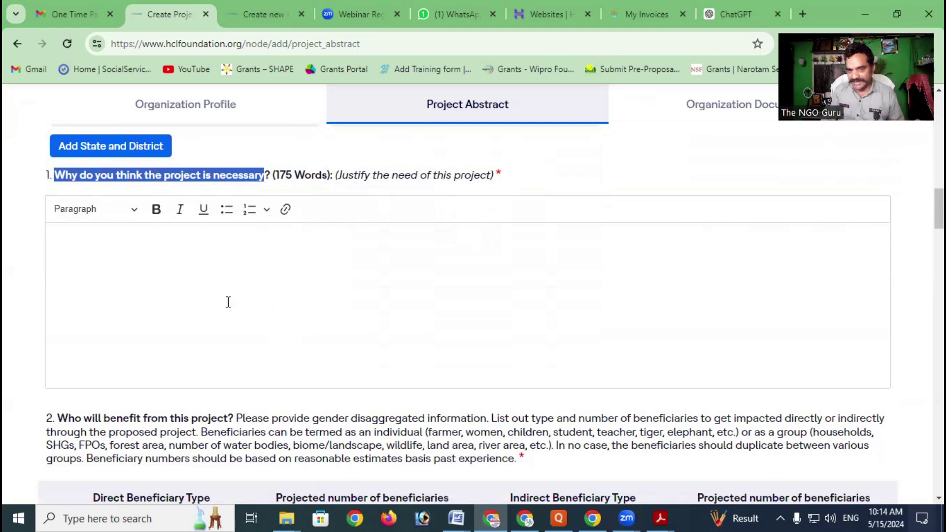
click(150, 275)
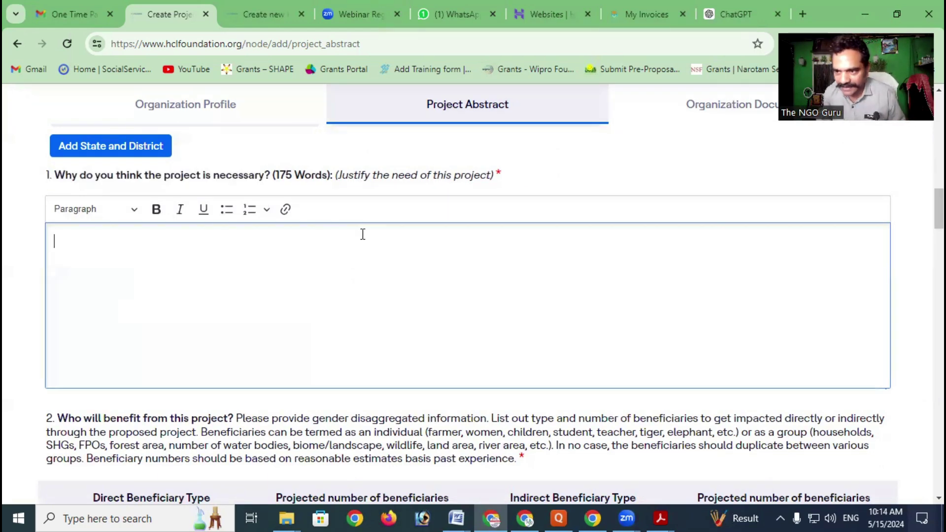
scroll(338, 259, down, 1)
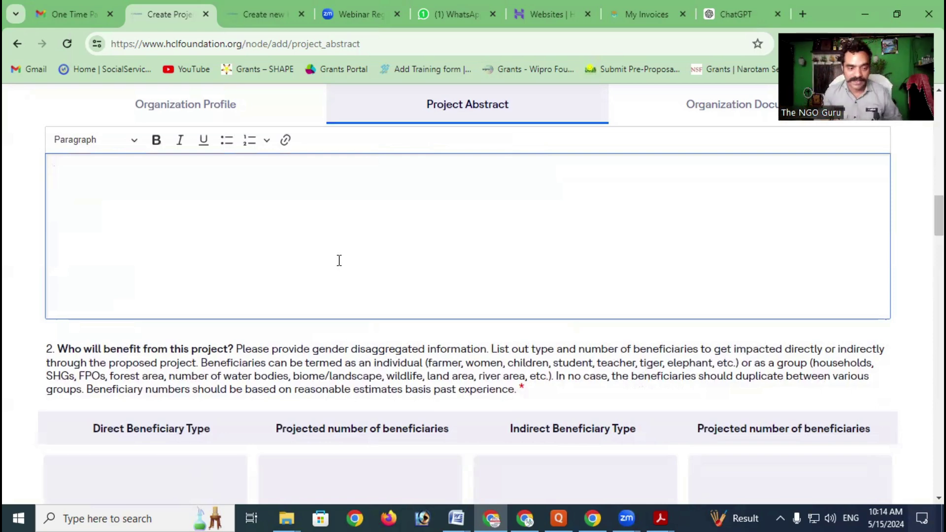
scroll(312, 277, down, 1)
scroll(313, 281, down, 1)
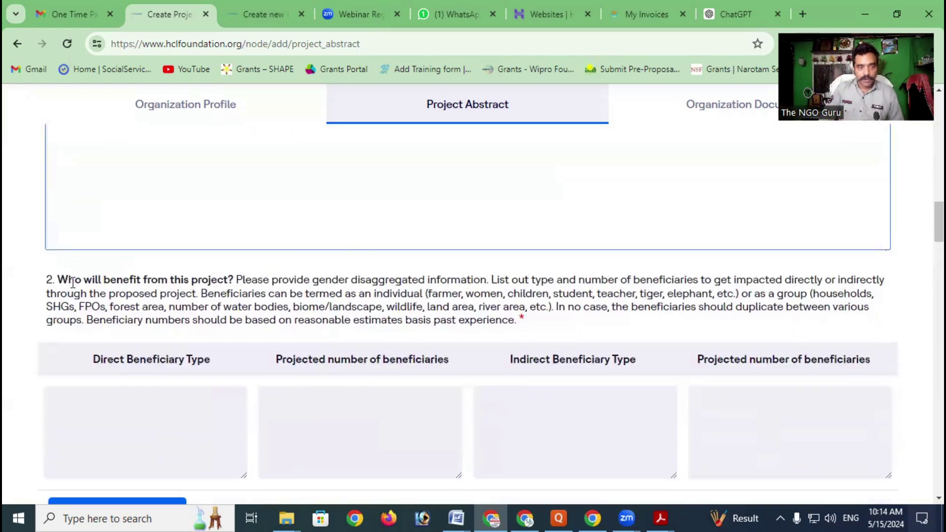
drag(58, 279, 229, 280)
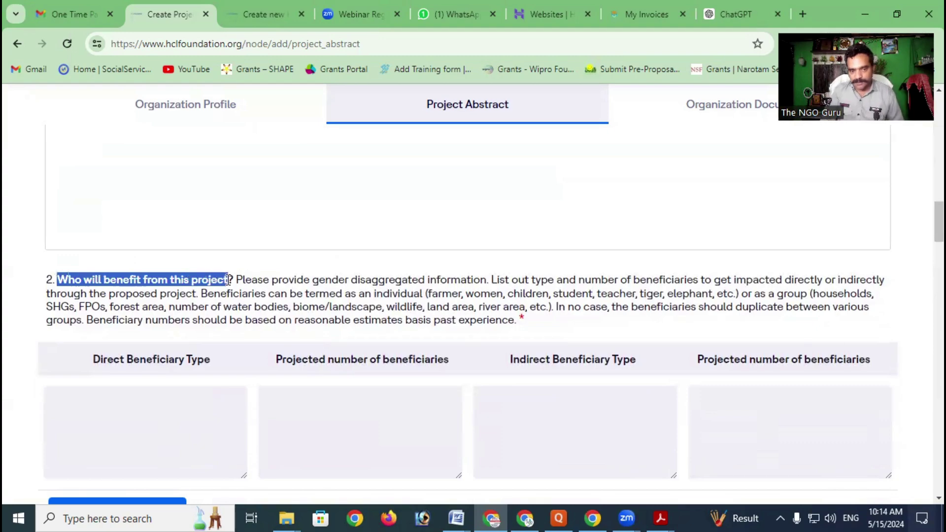
scroll(228, 281, up, 6)
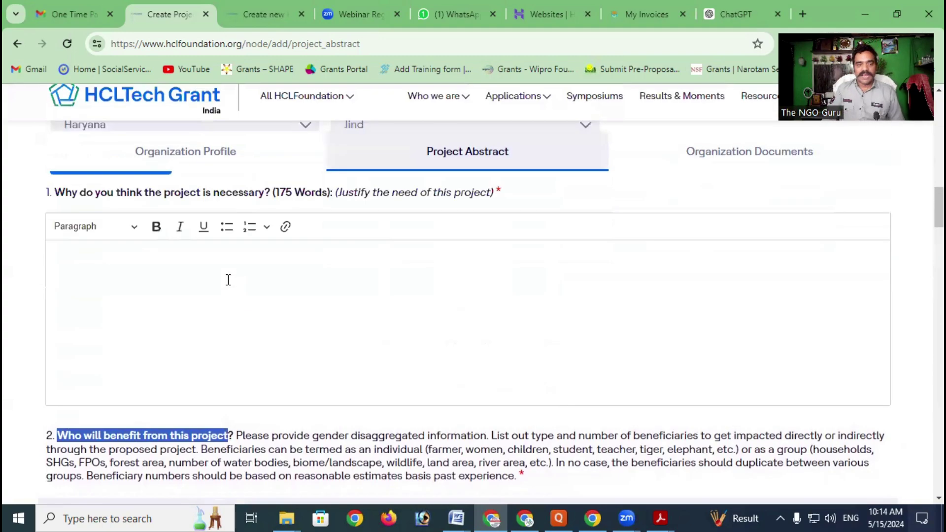
scroll(230, 286, down, 6)
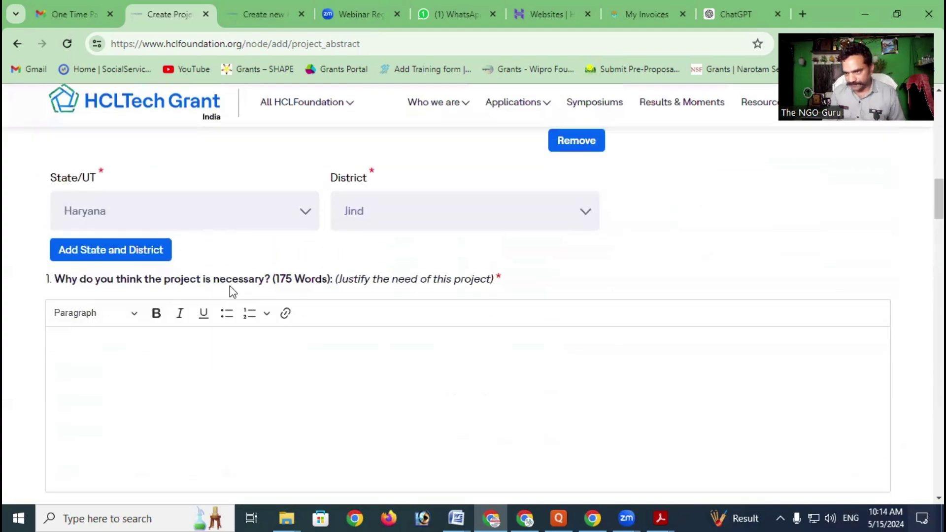
scroll(229, 285, up, 1)
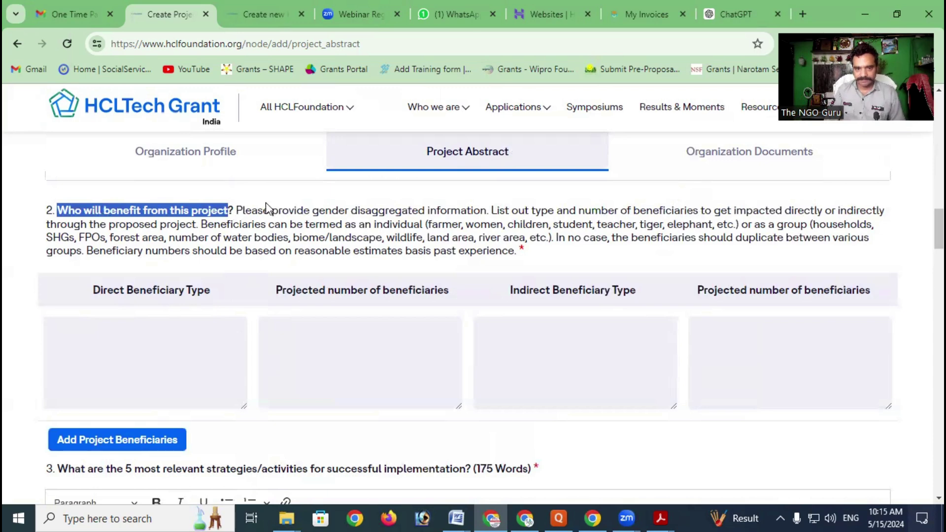
drag(236, 211, 199, 224)
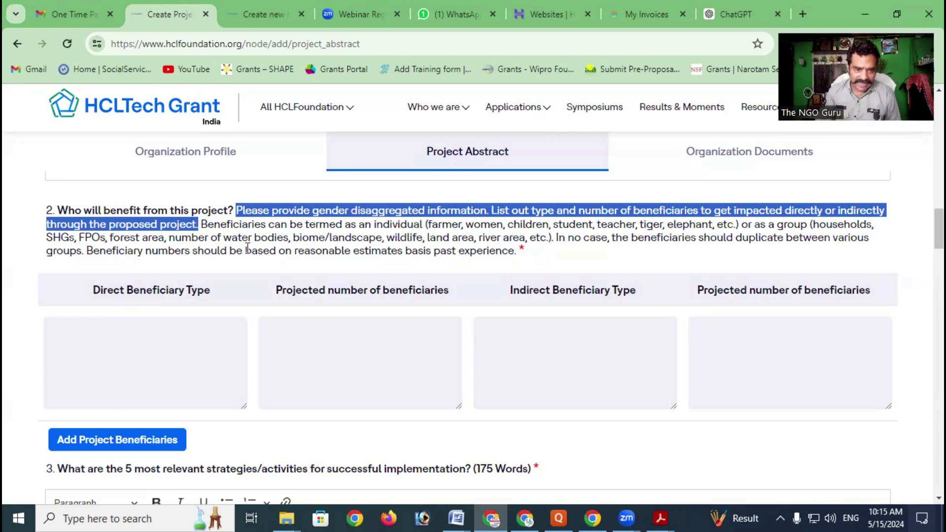
click(224, 226)
drag(207, 225, 464, 224)
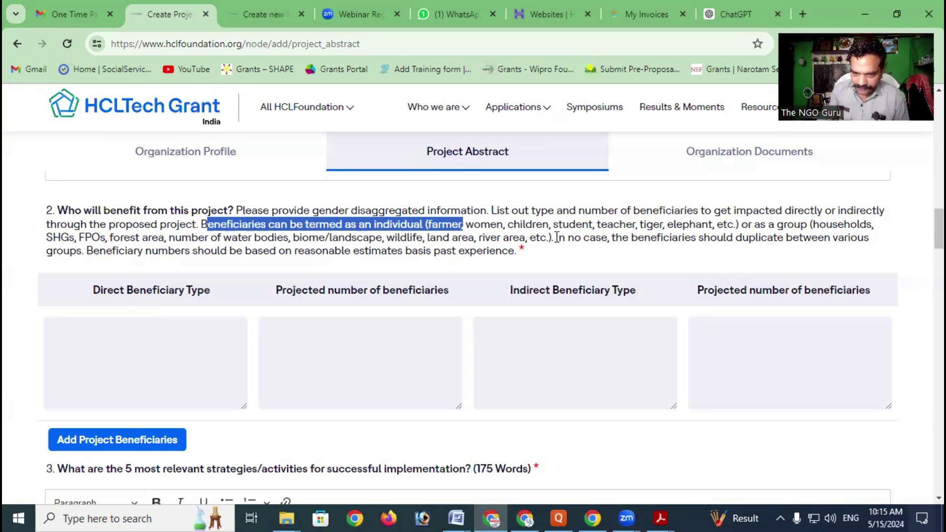
drag(557, 238, 646, 254)
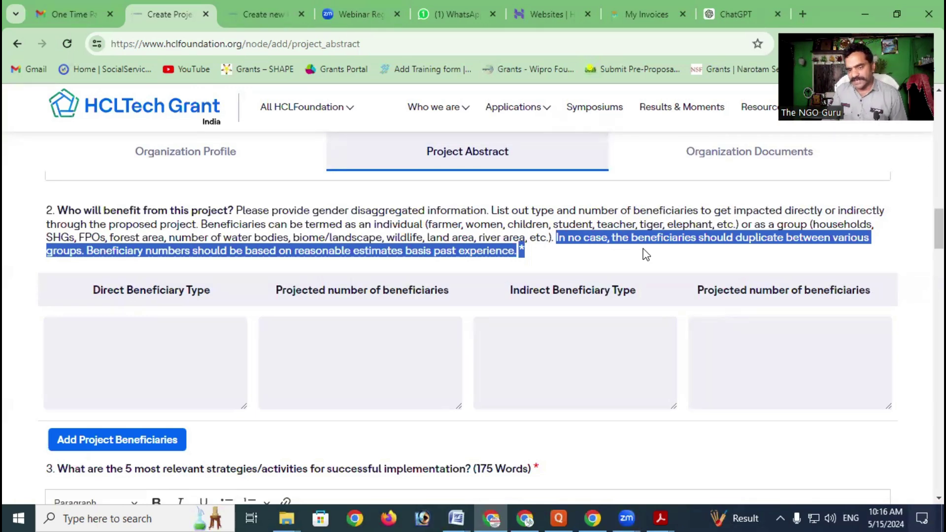
click(619, 254)
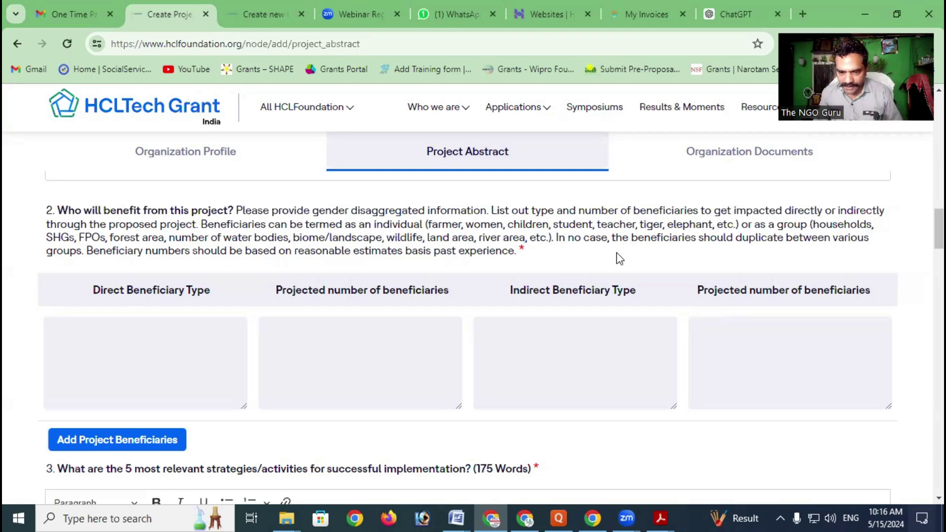
Go through the first row's direct and indirect beneficiary type and number boxes
scroll(617, 252, down, 1)
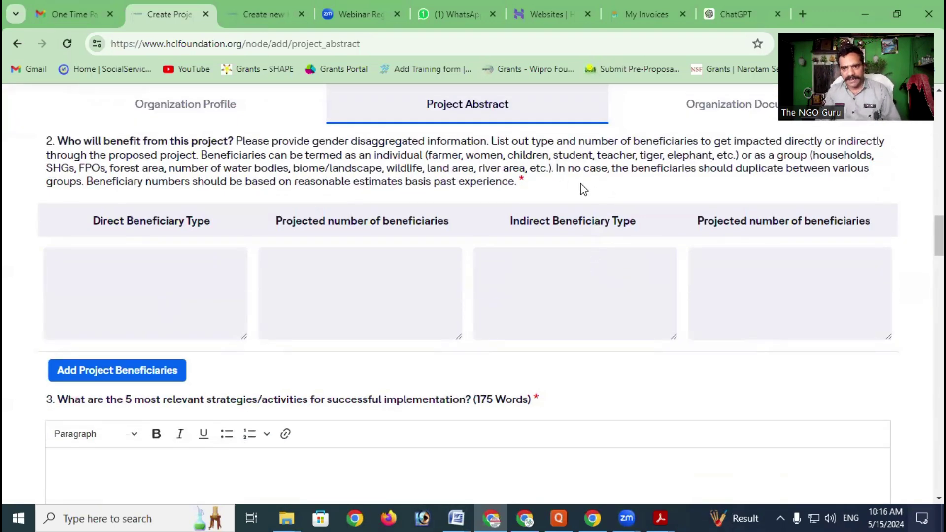
drag(556, 168, 603, 168)
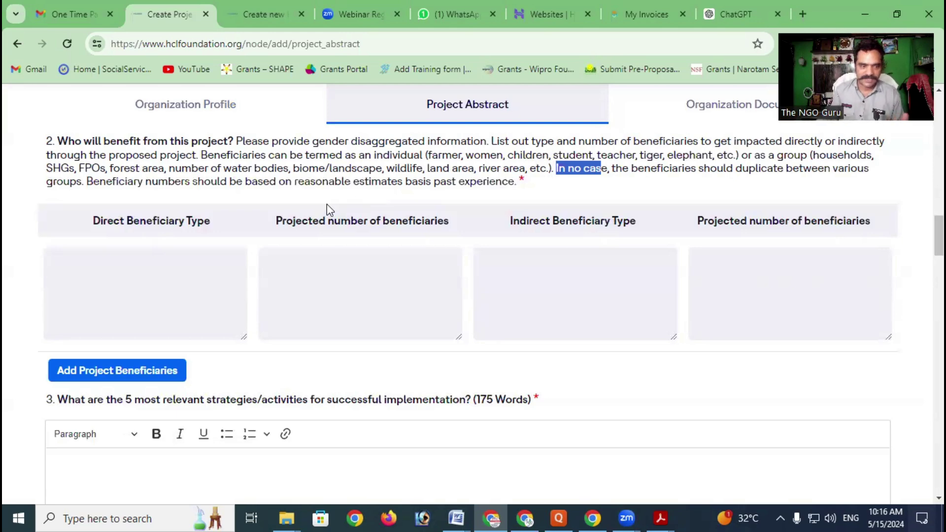
click(141, 270)
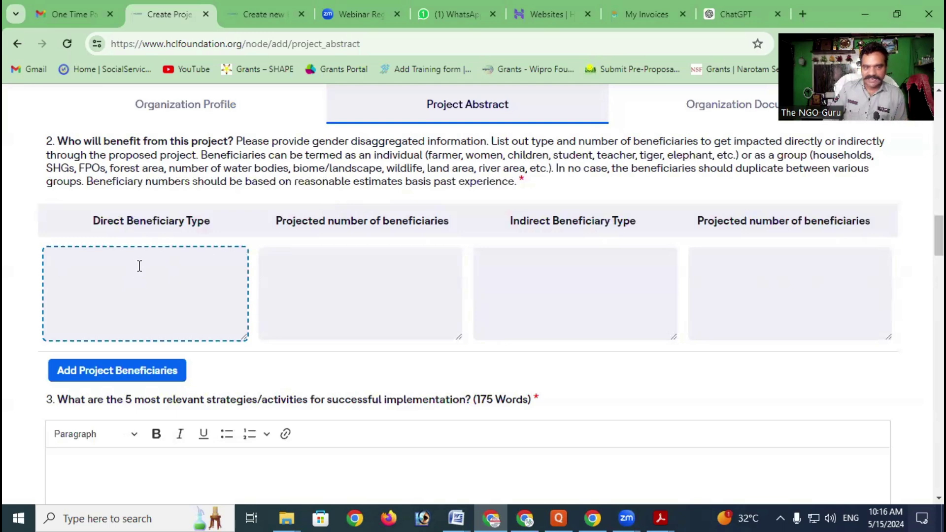
click(327, 270)
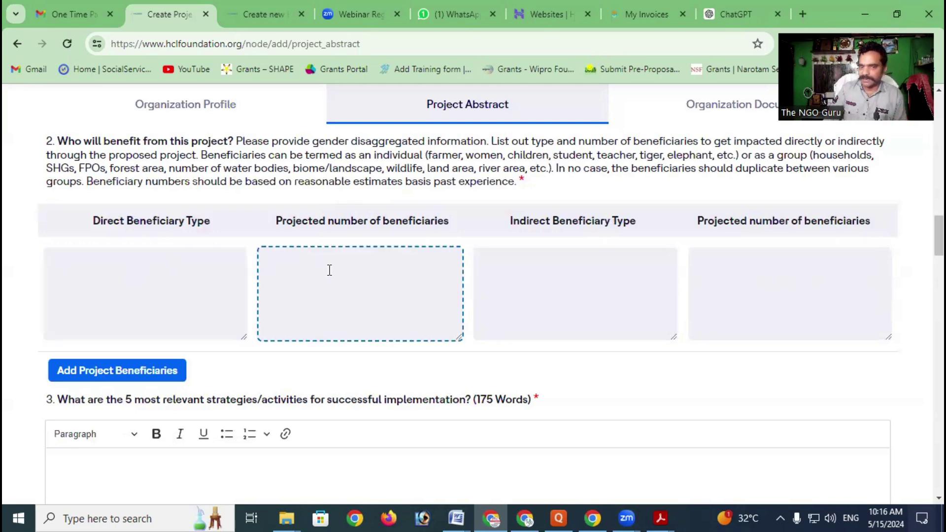
click(524, 261)
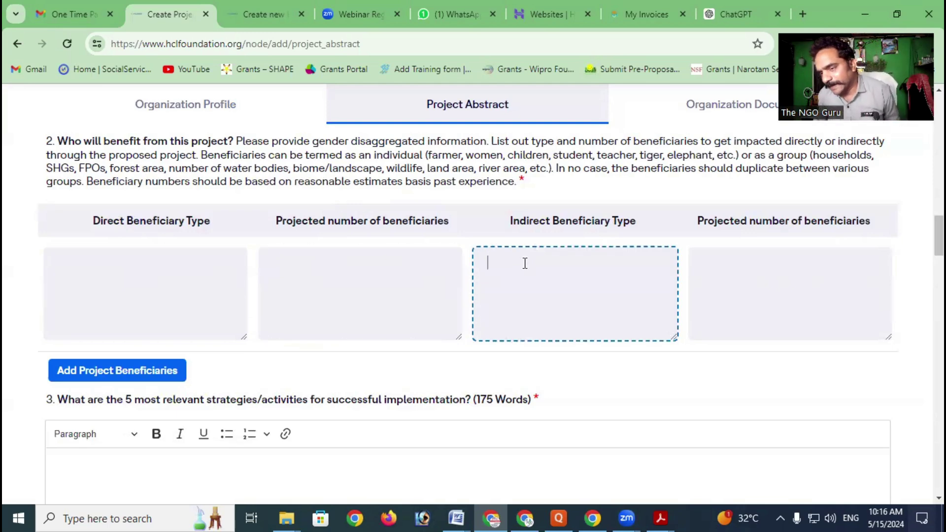
click(725, 261)
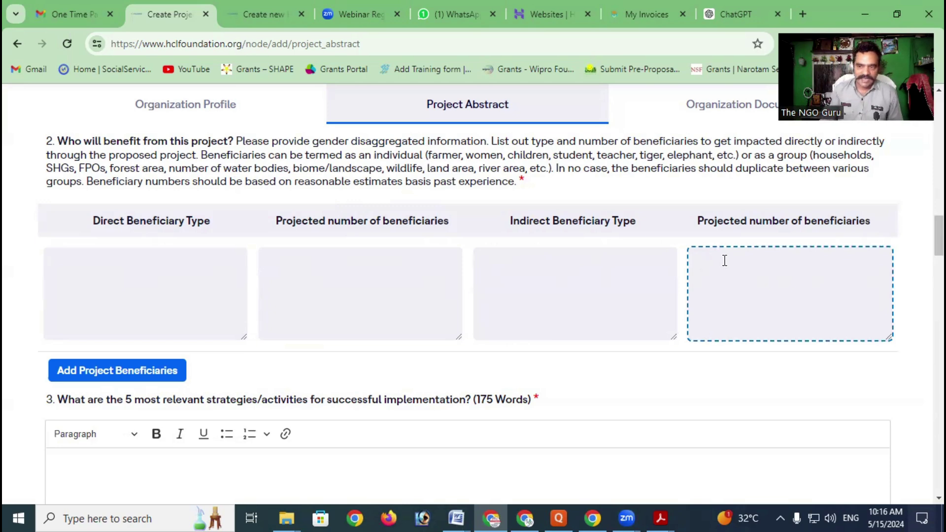
click(139, 267)
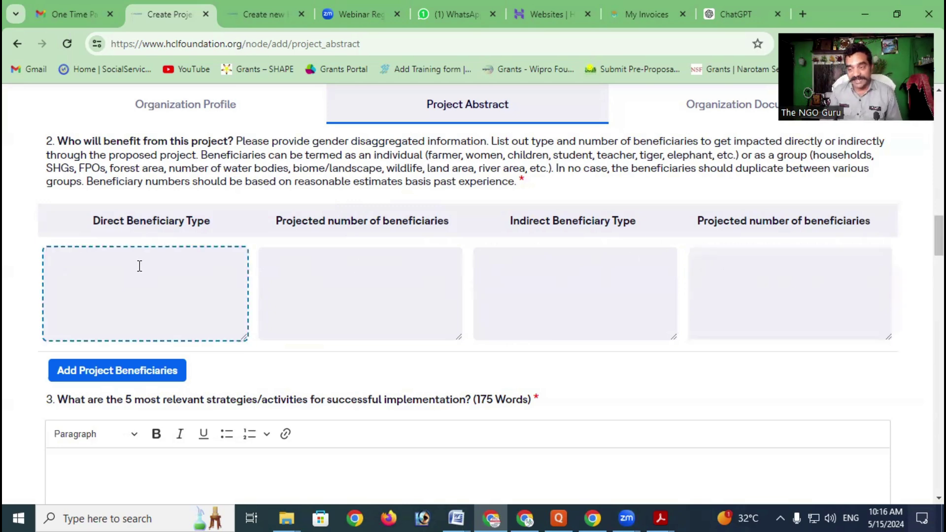
click(315, 266)
click(607, 266)
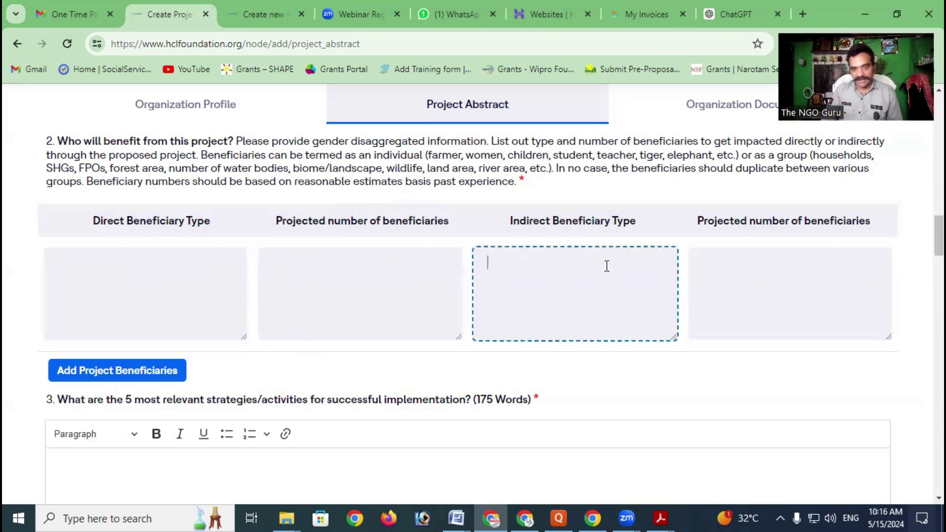
click(753, 266)
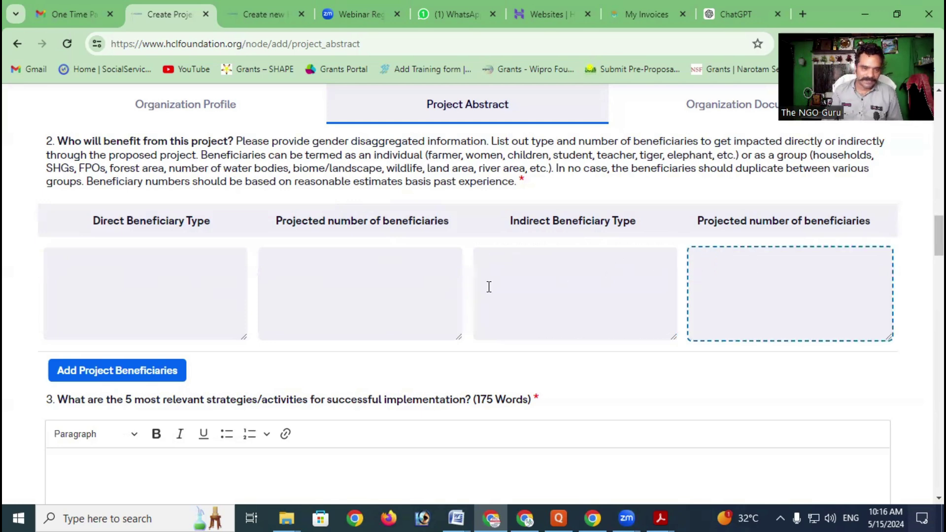
scroll(563, 287, down, 3)
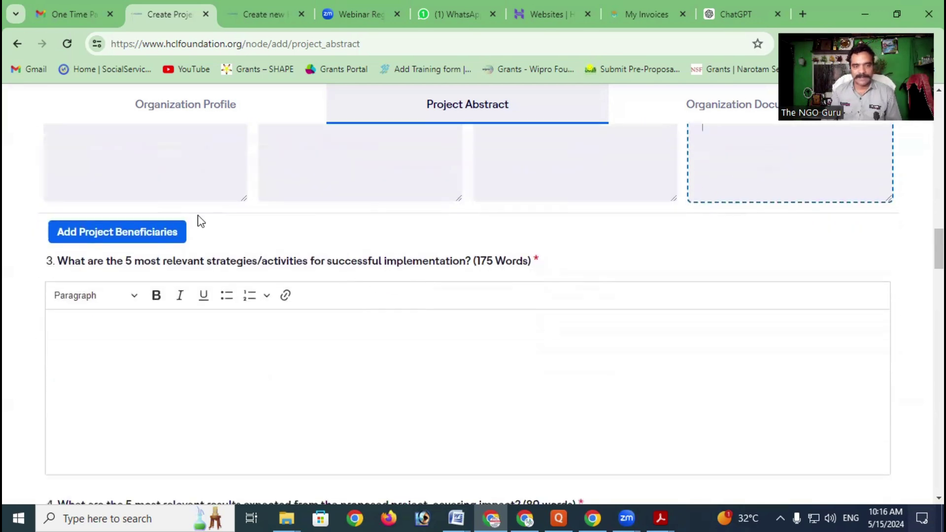
Insert a new beneficiary row with Add Project Beneficiaries and go through its four boxes
click(107, 235)
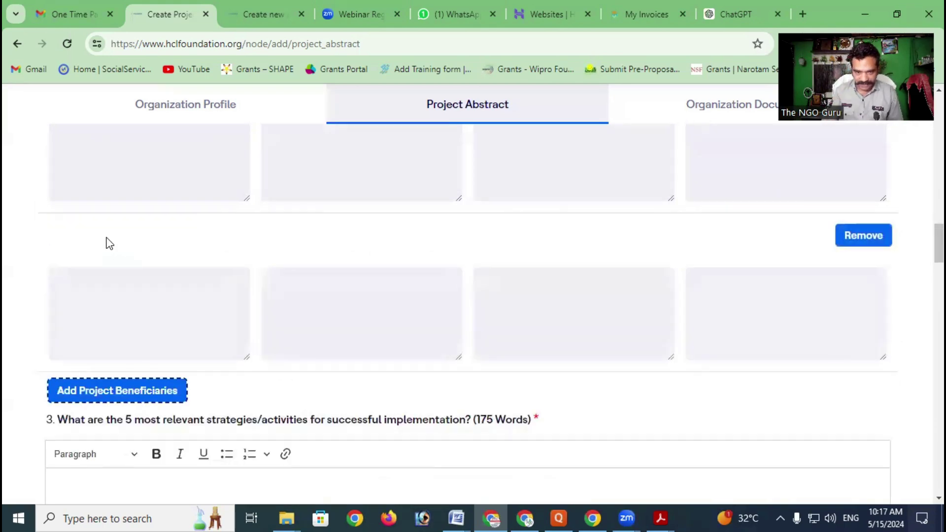
scroll(109, 243, up, 4)
scroll(226, 313, down, 3)
click(203, 261)
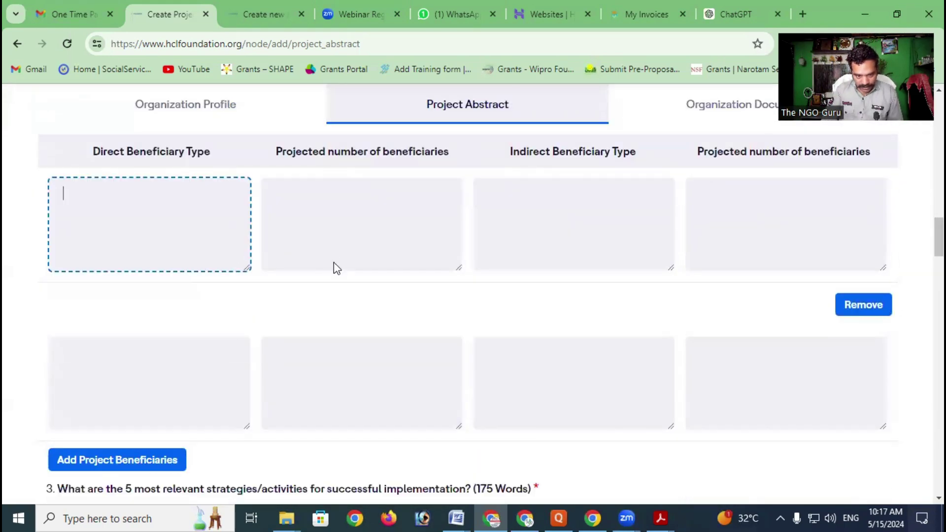
scroll(345, 257, down, 3)
click(194, 205)
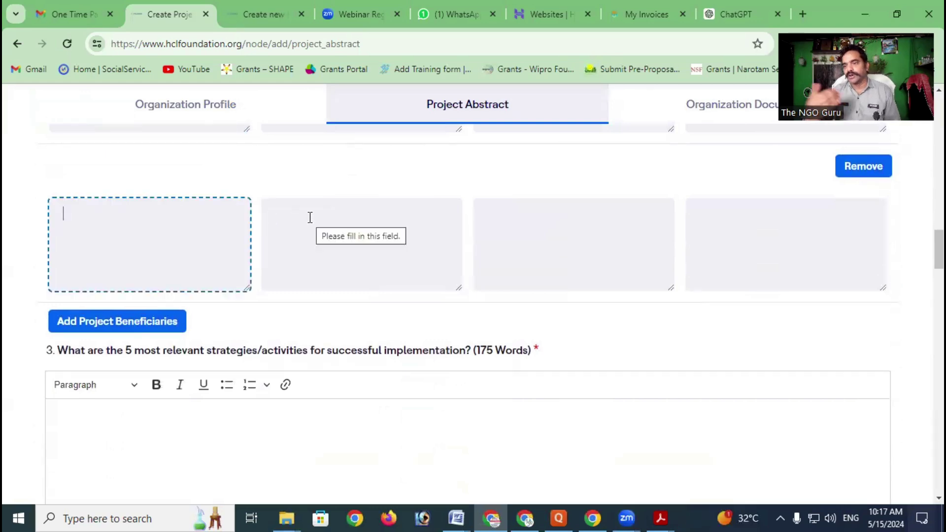
click(325, 215)
click(626, 213)
click(769, 206)
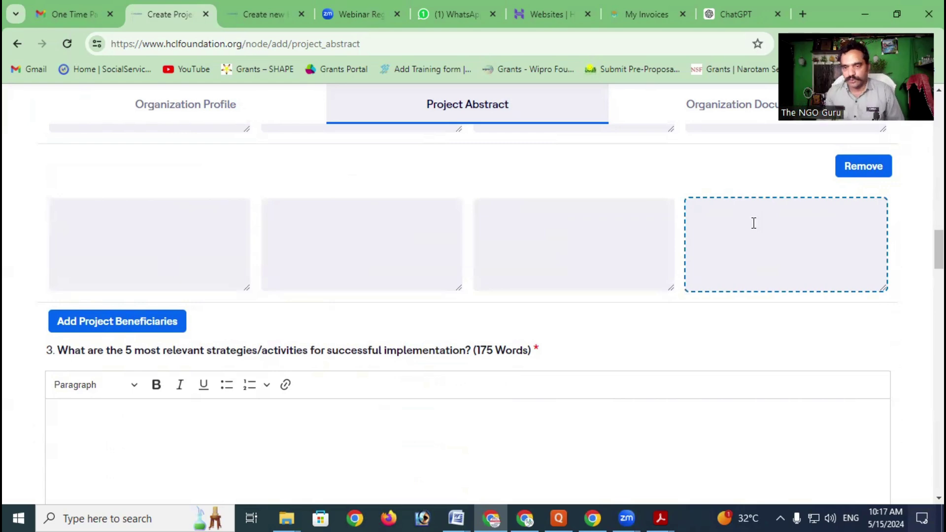
scroll(315, 261, down, 3)
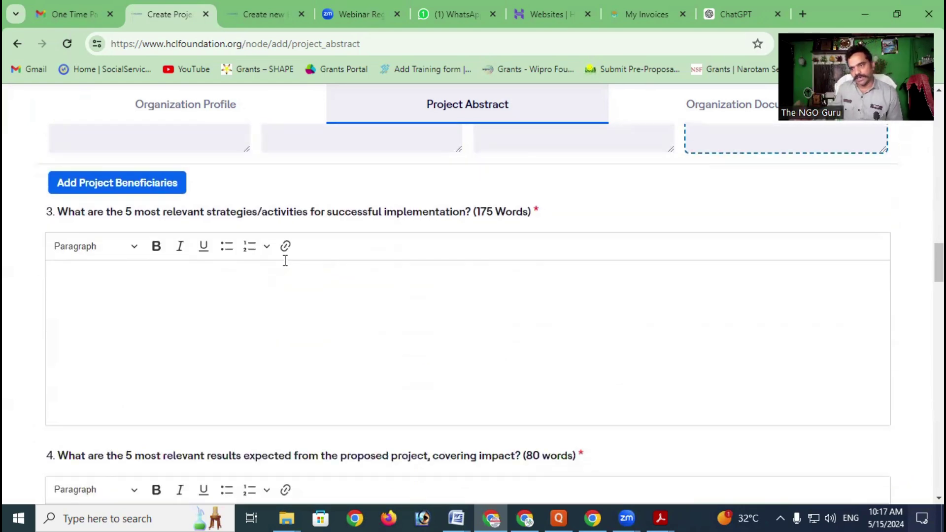
scroll(256, 251, up, 3)
scroll(245, 249, up, 1)
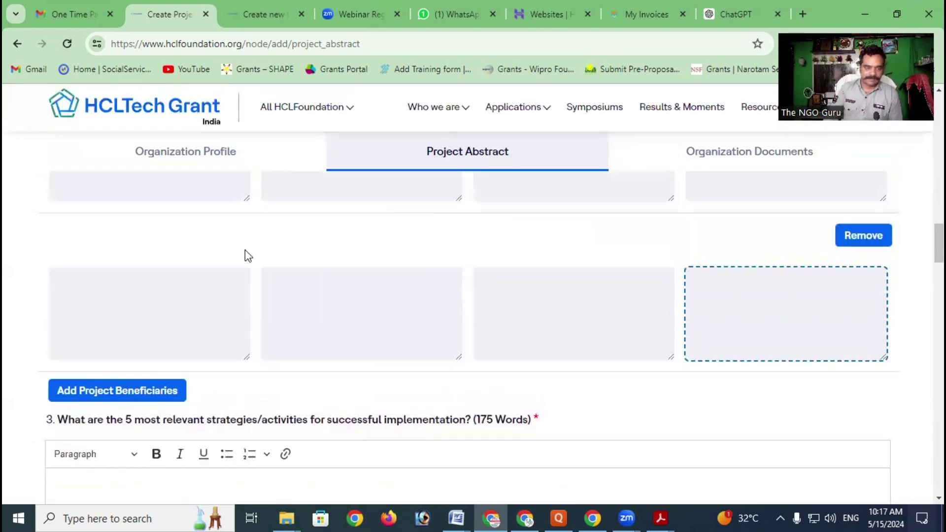
scroll(200, 269, down, 3)
scroll(200, 269, down, 1)
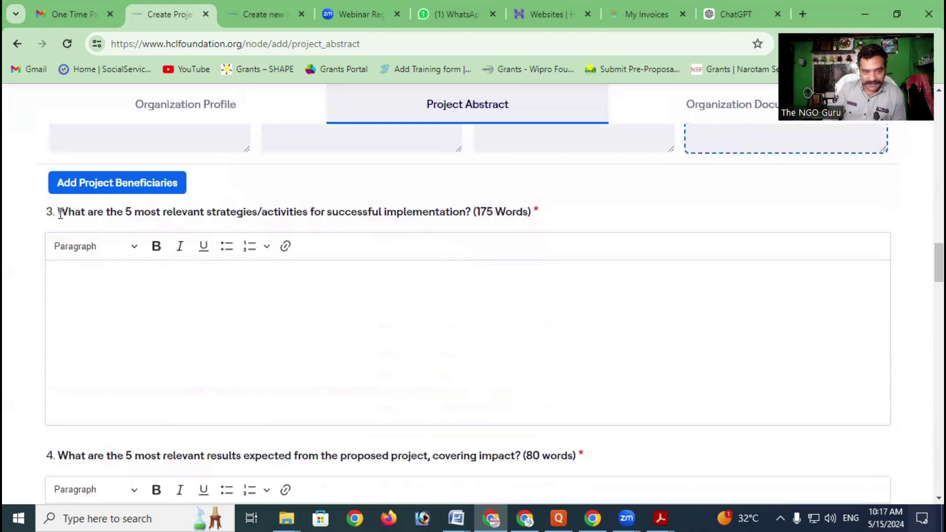
drag(58, 213, 470, 218)
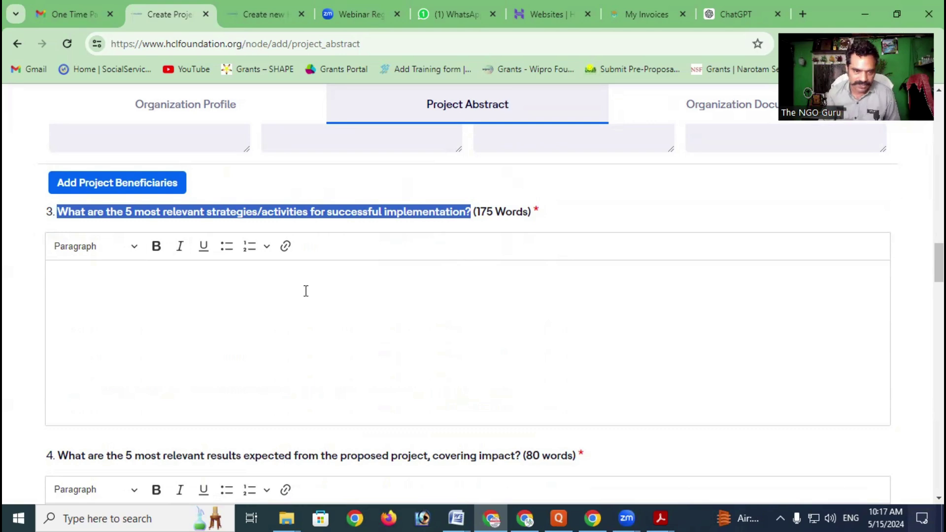
click(251, 294)
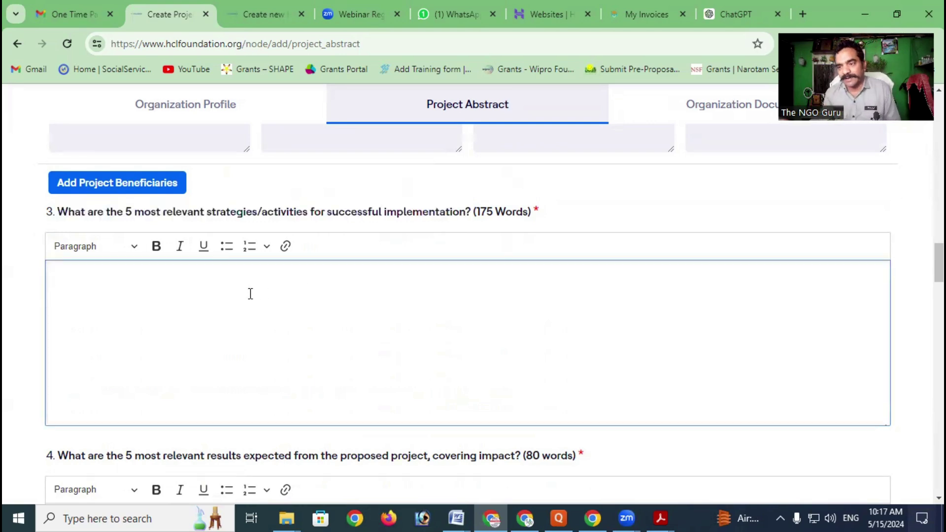
scroll(250, 294, down, 3)
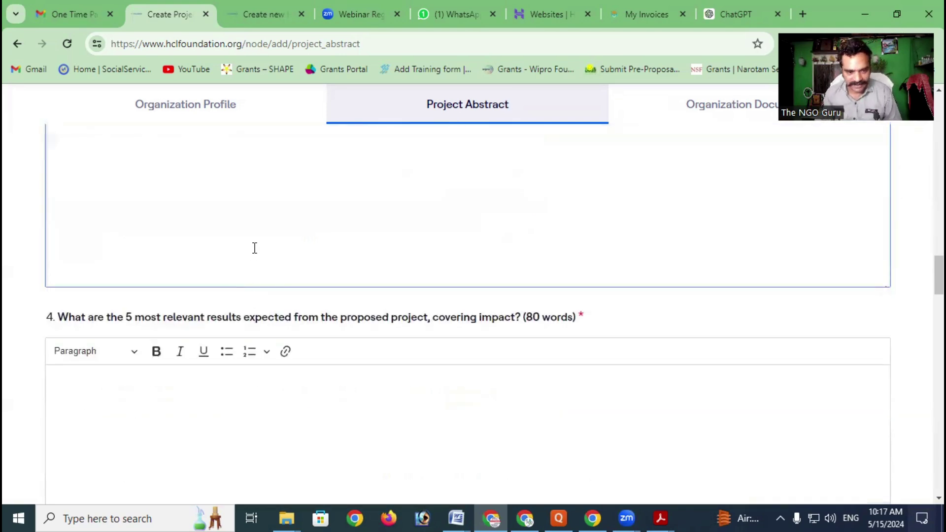
scroll(253, 246, down, 1)
click(97, 328)
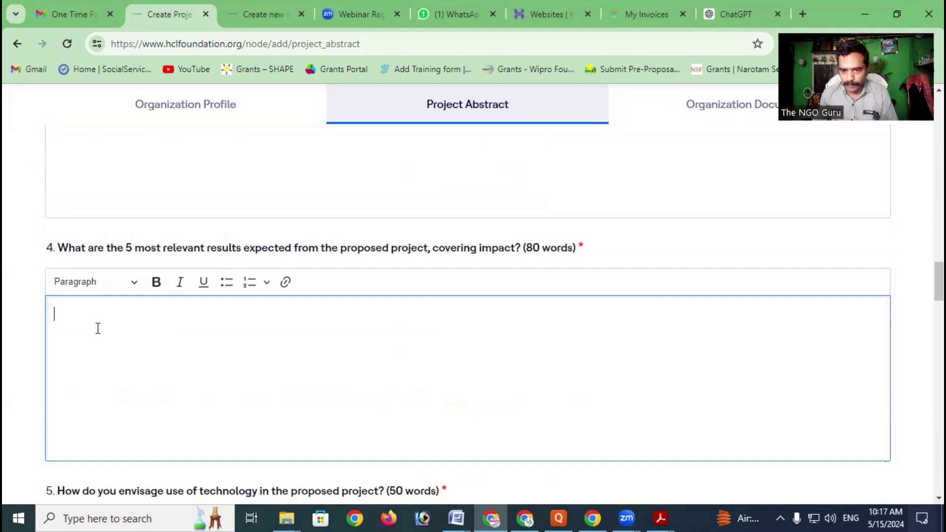
scroll(143, 359, down, 3)
scroll(140, 344, up, 3)
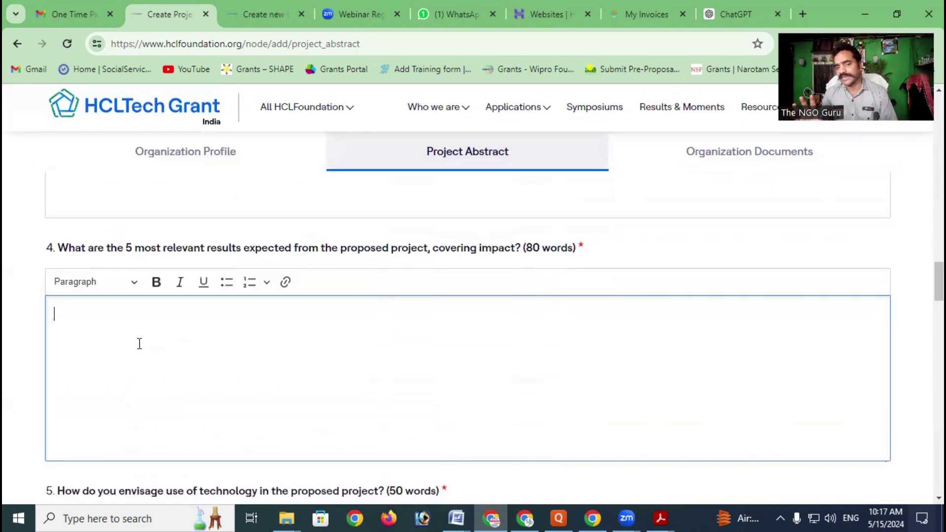
scroll(140, 344, down, 3)
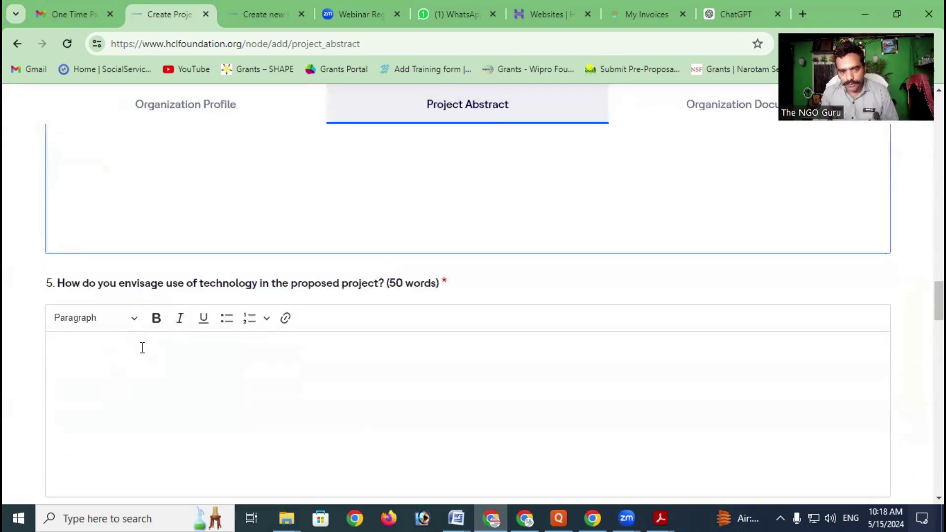
click(142, 348)
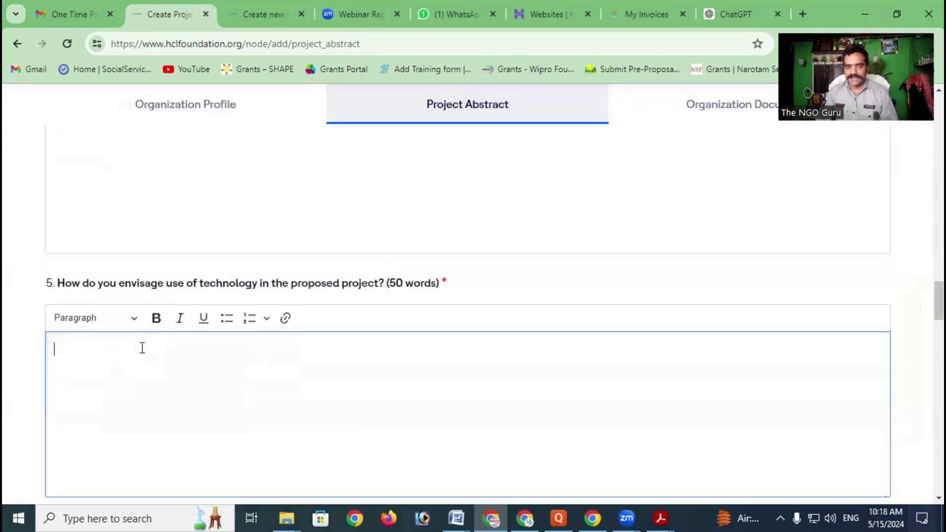
drag(289, 283, 385, 282)
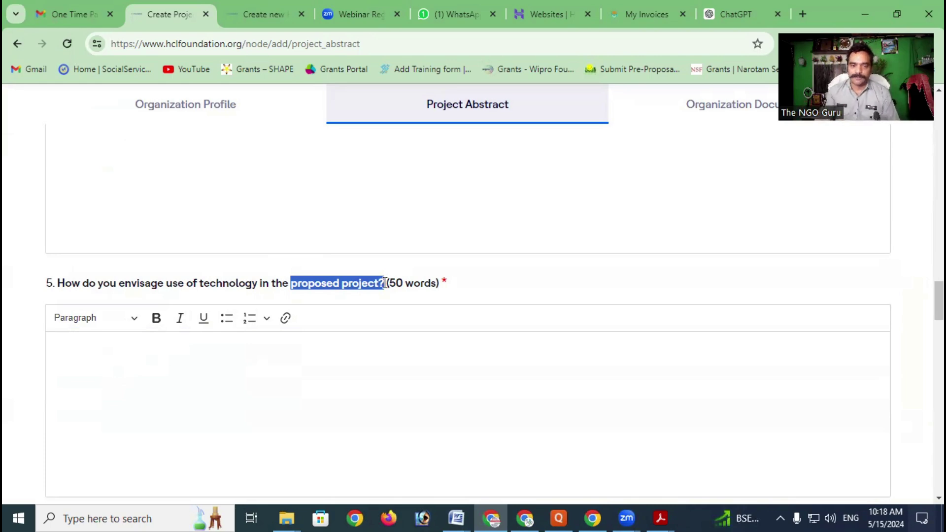
scroll(386, 283, down, 3)
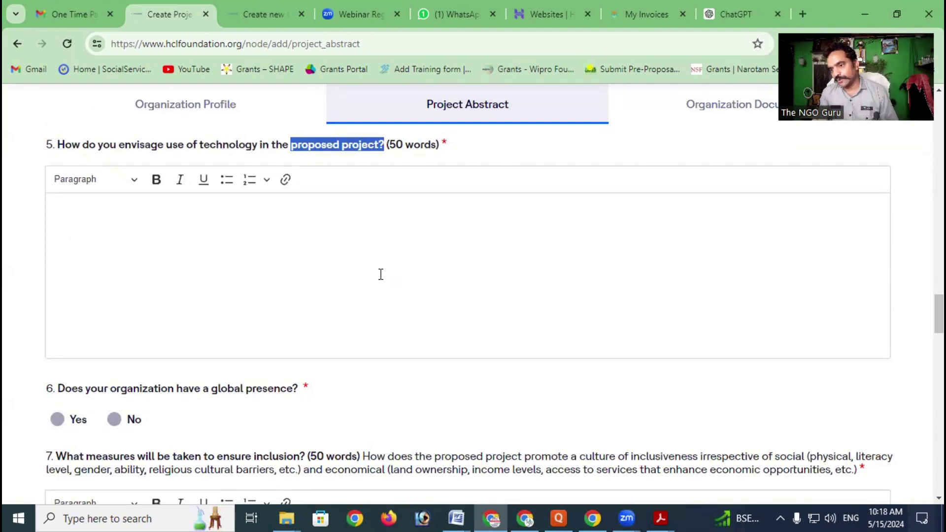
scroll(296, 273, down, 3)
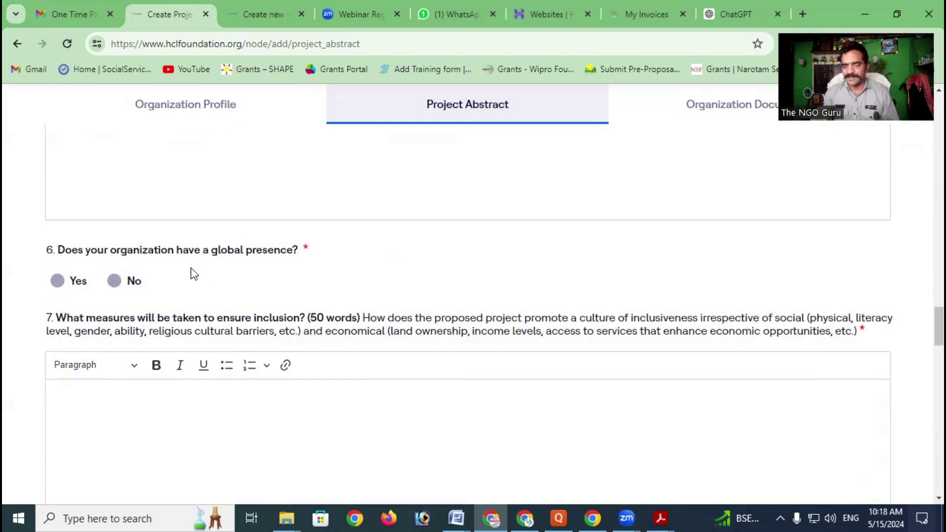
click(116, 281)
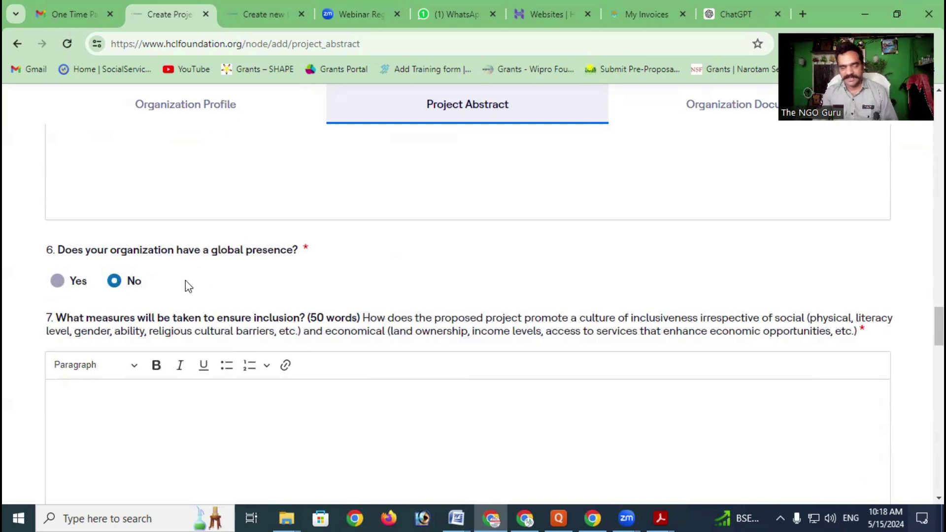
scroll(185, 282, down, 4)
scroll(195, 274, up, 1)
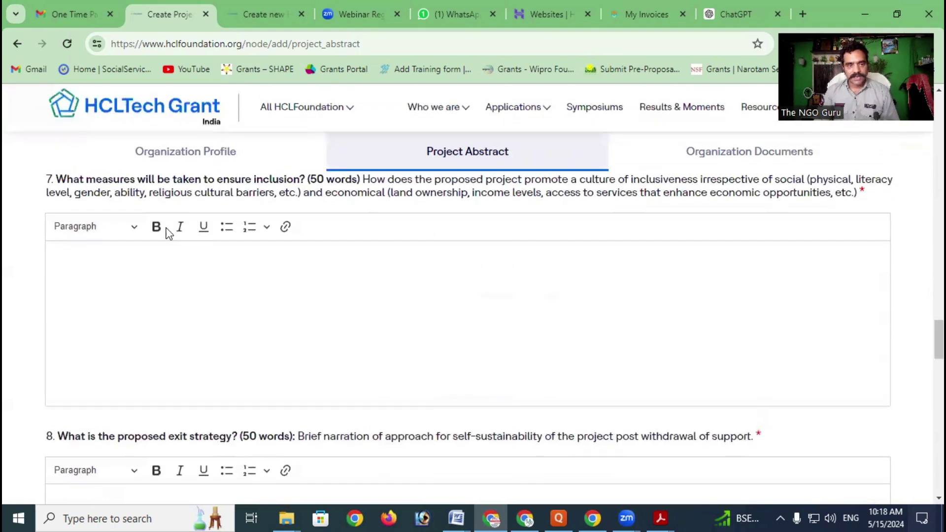
drag(63, 179, 298, 171)
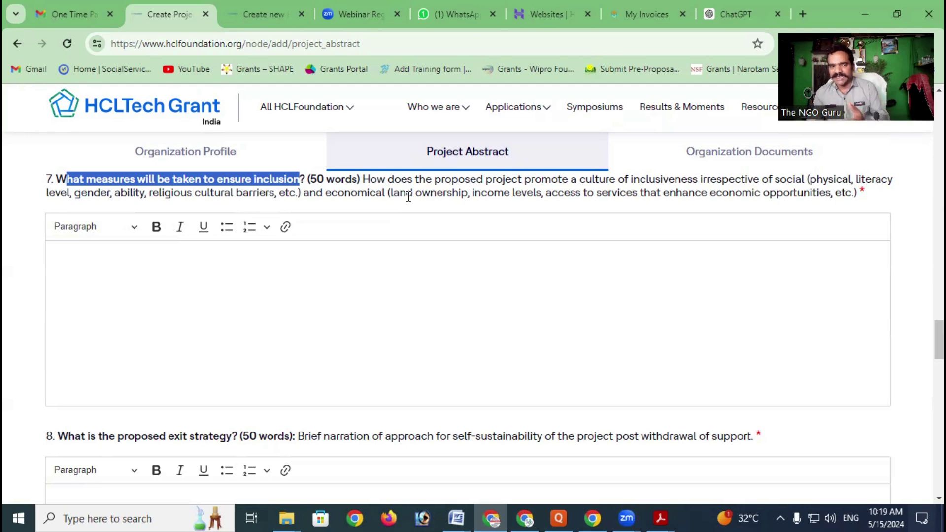
click(127, 296)
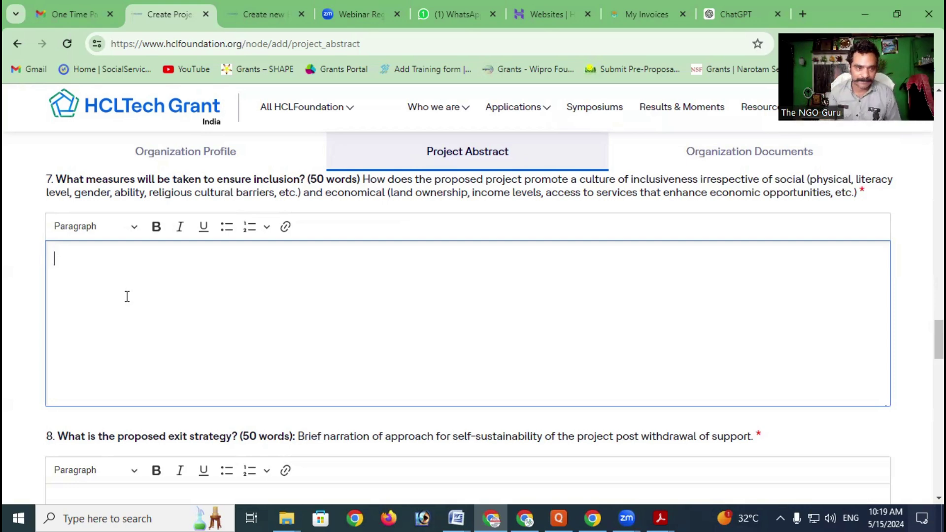
drag(56, 179, 306, 182)
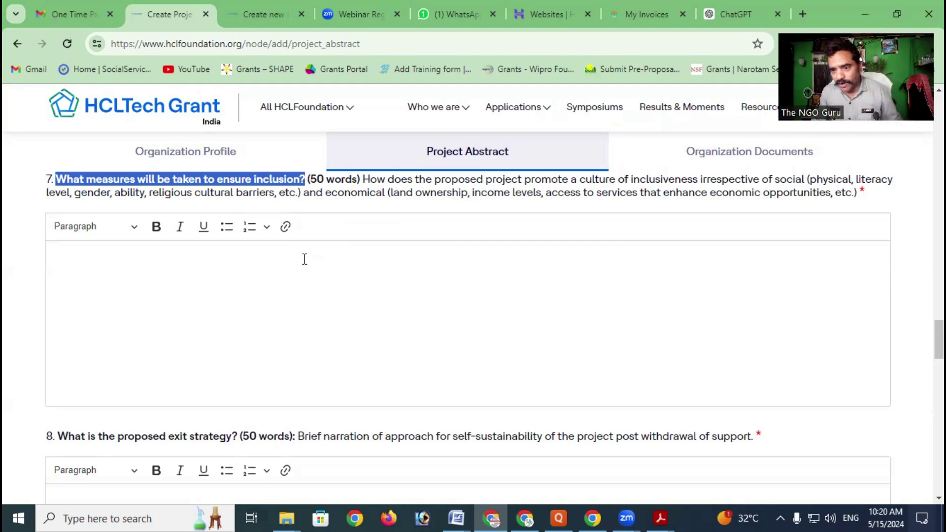
scroll(305, 259, down, 3)
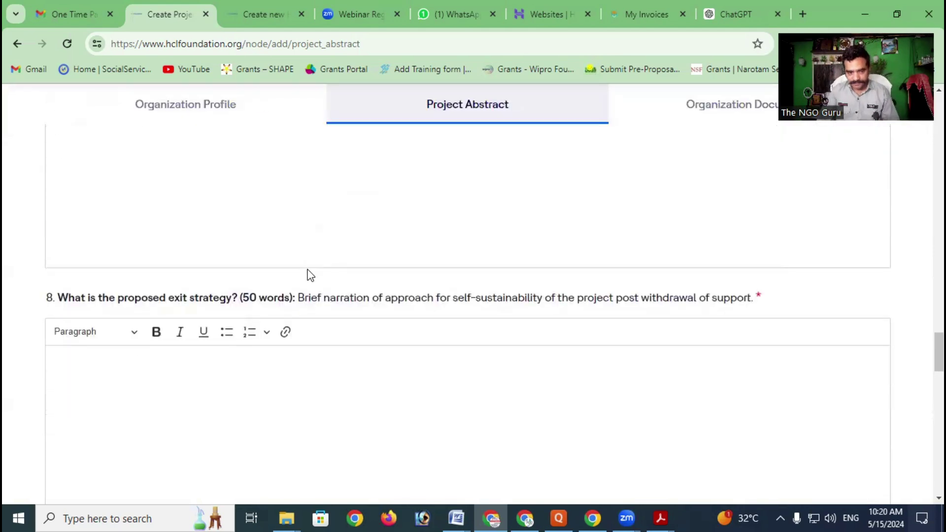
scroll(307, 266, down, 1)
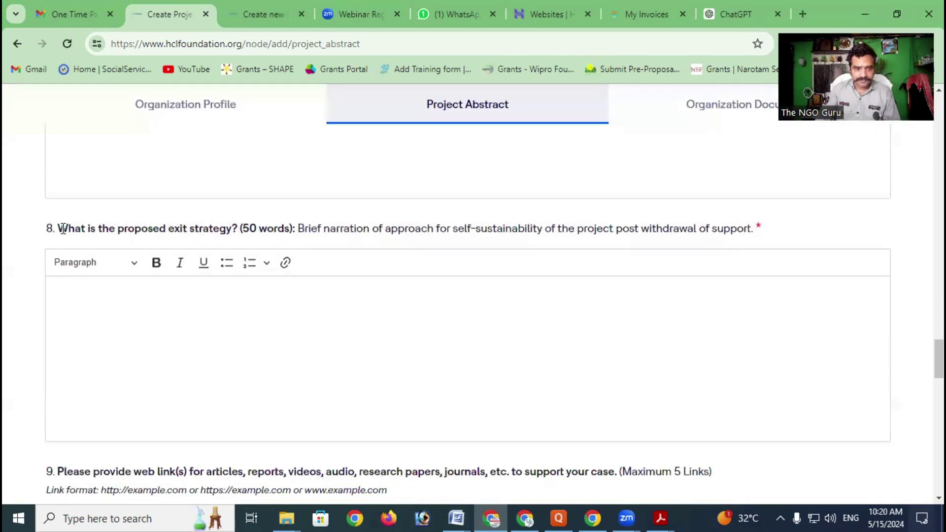
drag(58, 229, 232, 231)
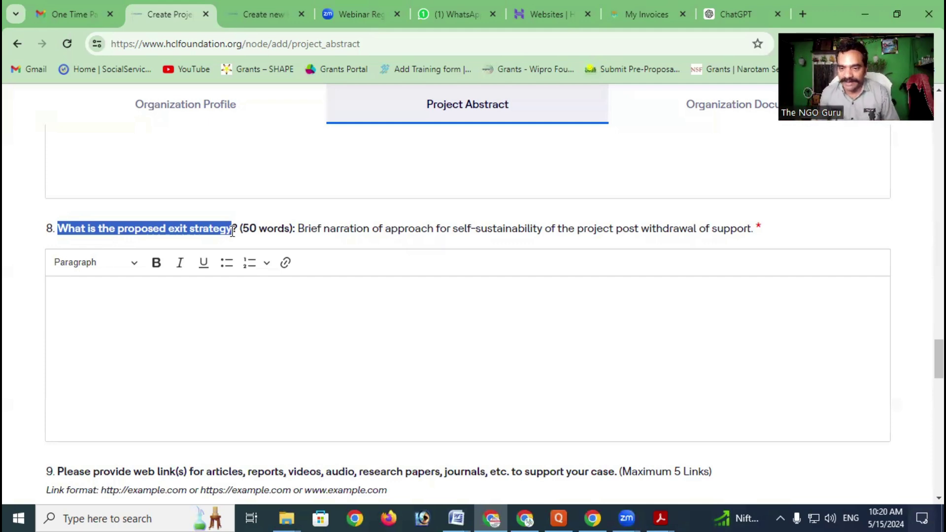
scroll(235, 232, down, 4)
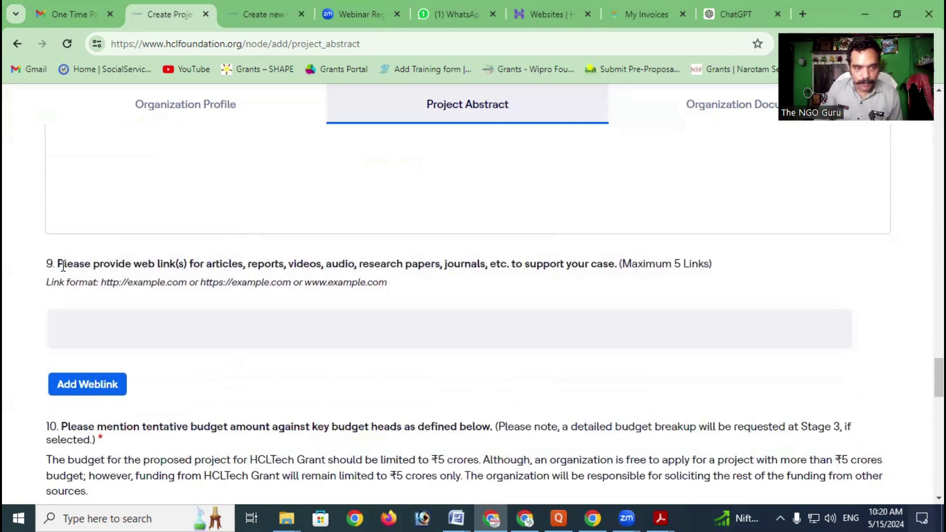
drag(65, 267, 617, 265)
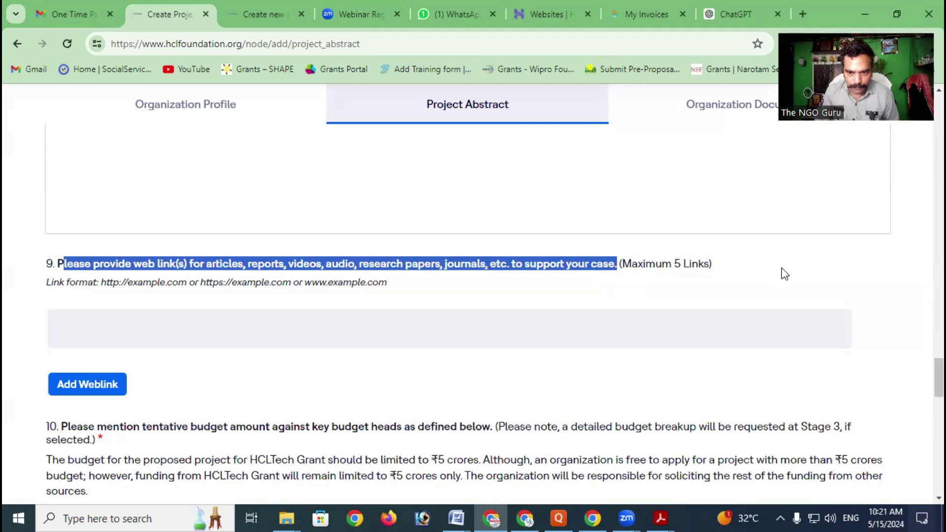
click(583, 319)
scroll(503, 323, down, 4)
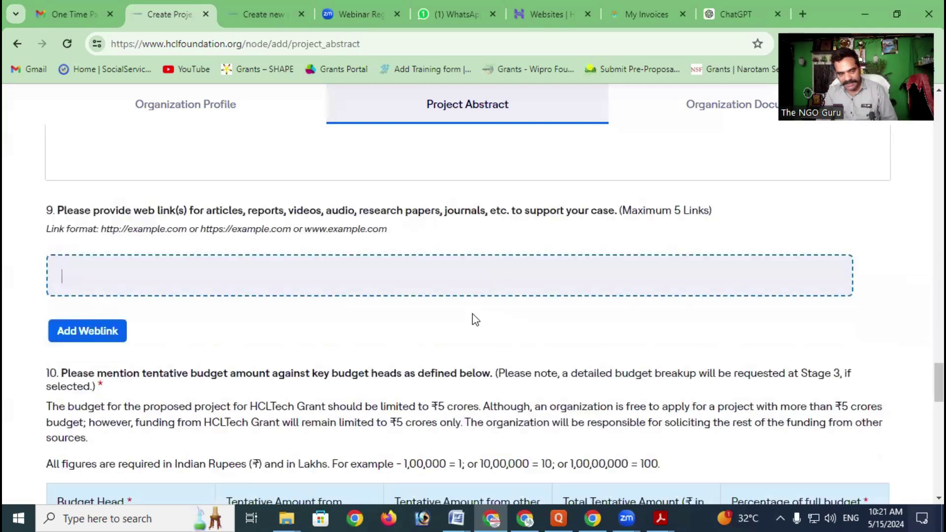
scroll(193, 282, down, 2)
scroll(194, 282, up, 3)
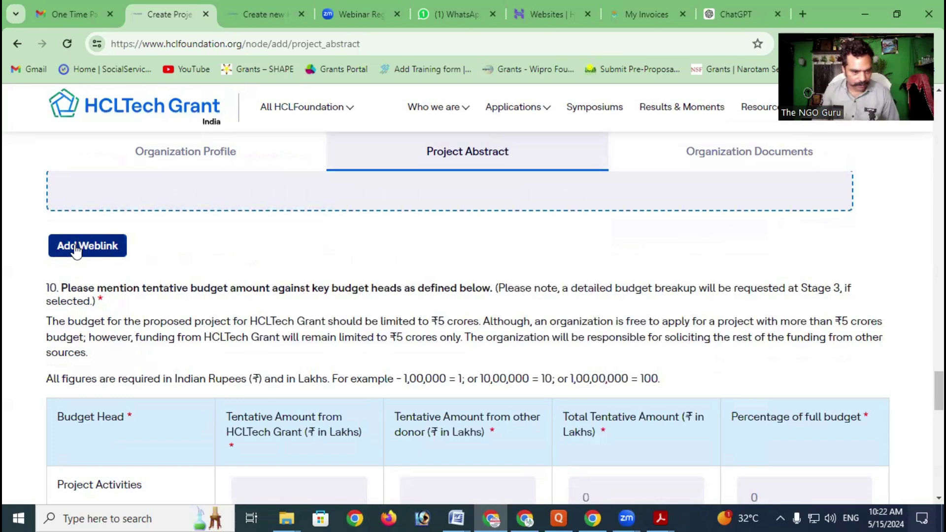
scroll(59, 220, down, 2)
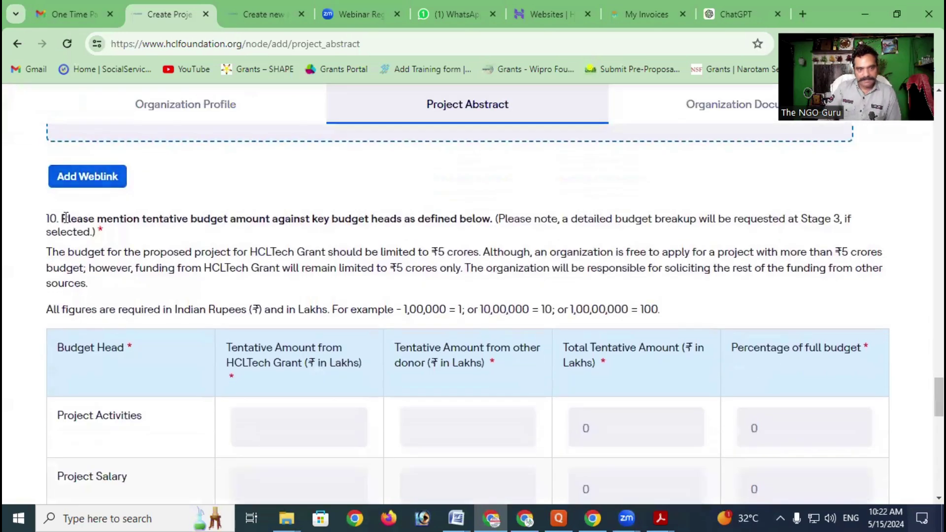
drag(63, 218, 487, 224)
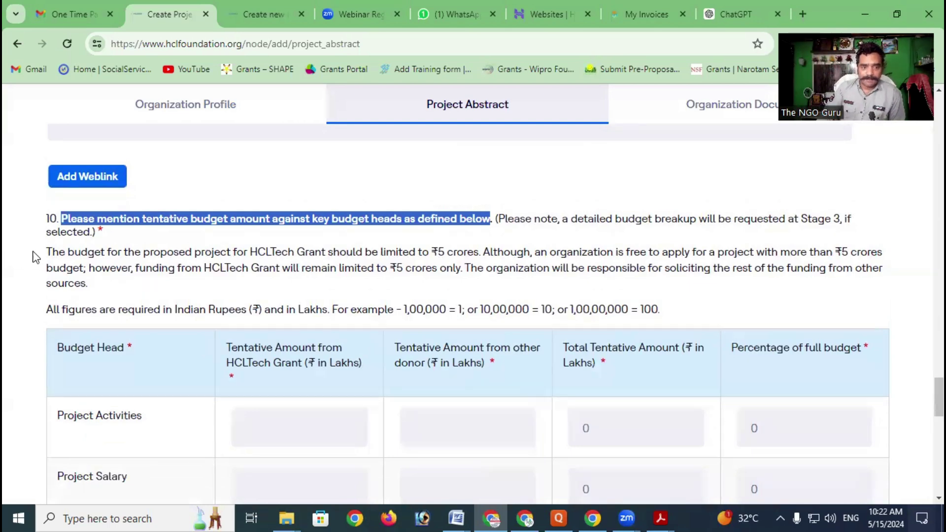
drag(58, 252, 475, 257)
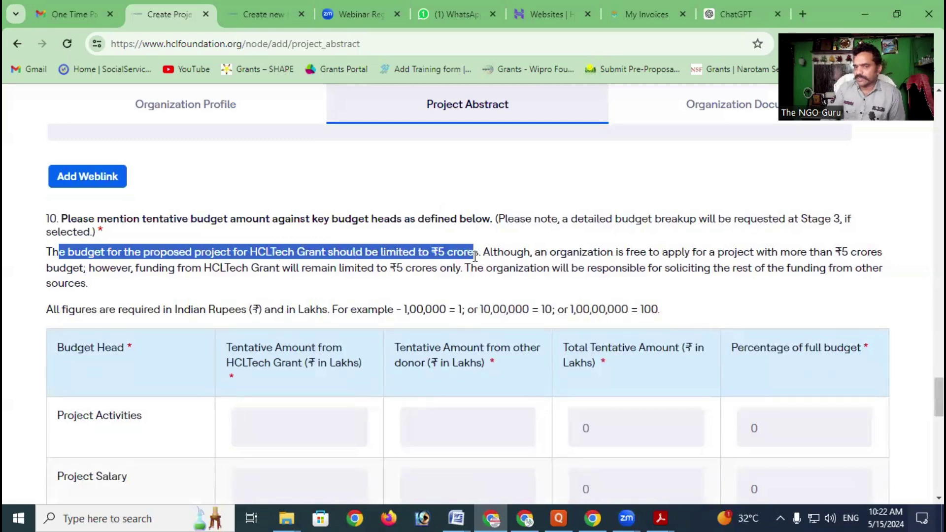
drag(502, 254, 773, 265)
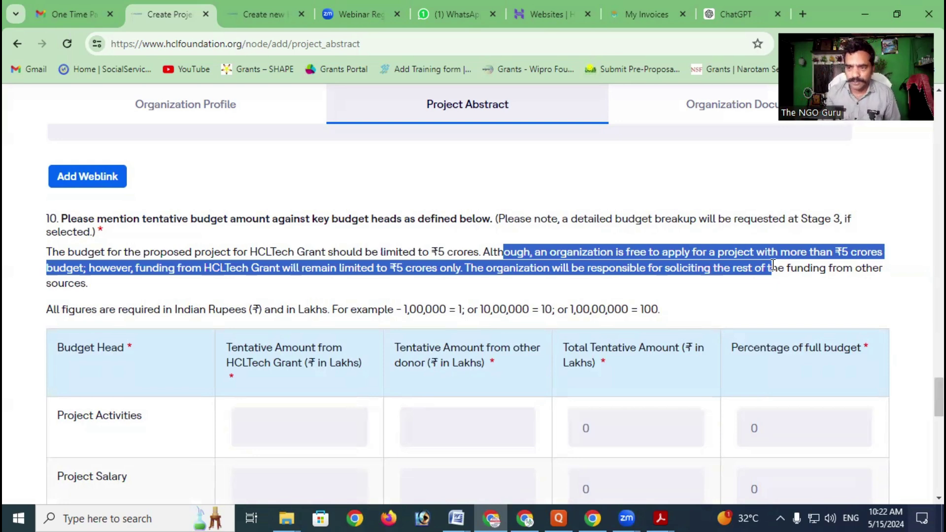
click(203, 272)
drag(203, 272, 469, 268)
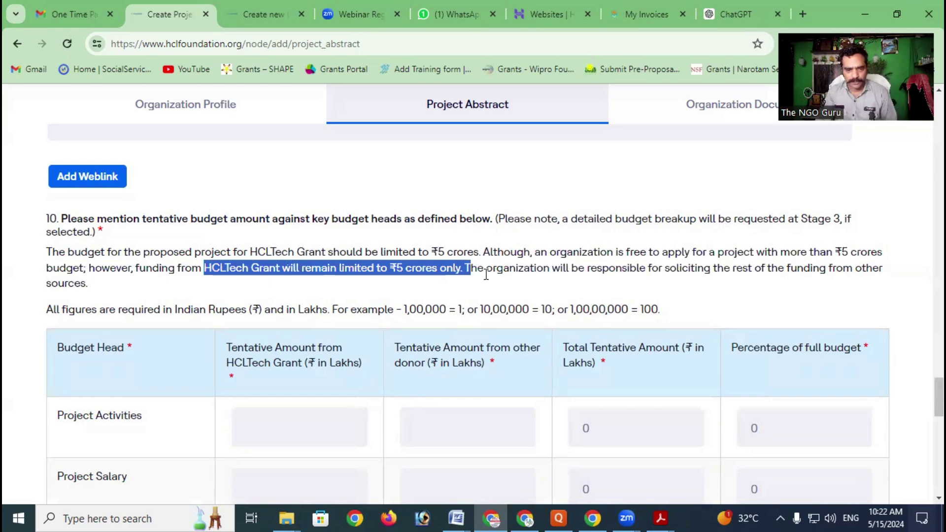
scroll(443, 285, down, 3)
click(119, 279)
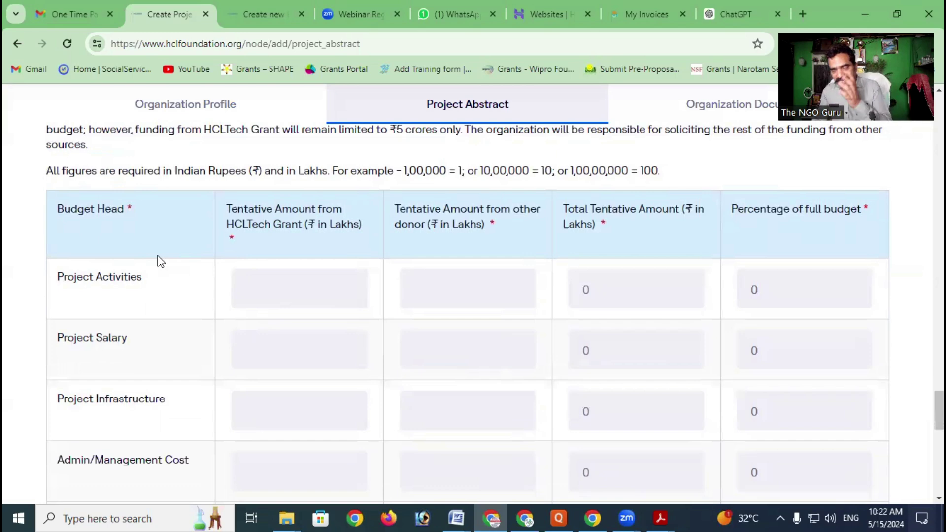
scroll(296, 285, down, 2)
click(249, 206)
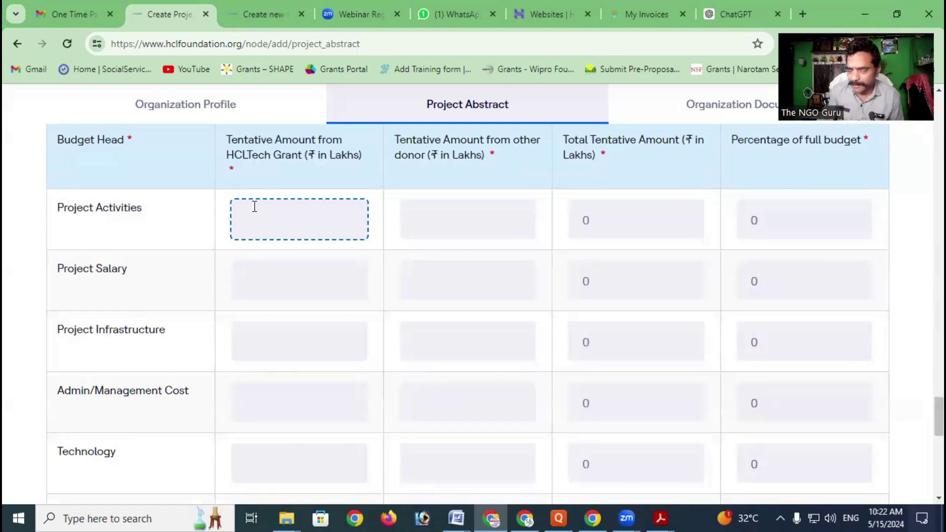
Enter 25 lakhs as Project Activities' HCLTech Grant amount, per the rupees-to-lakhs note
scroll(254, 206, up, 3)
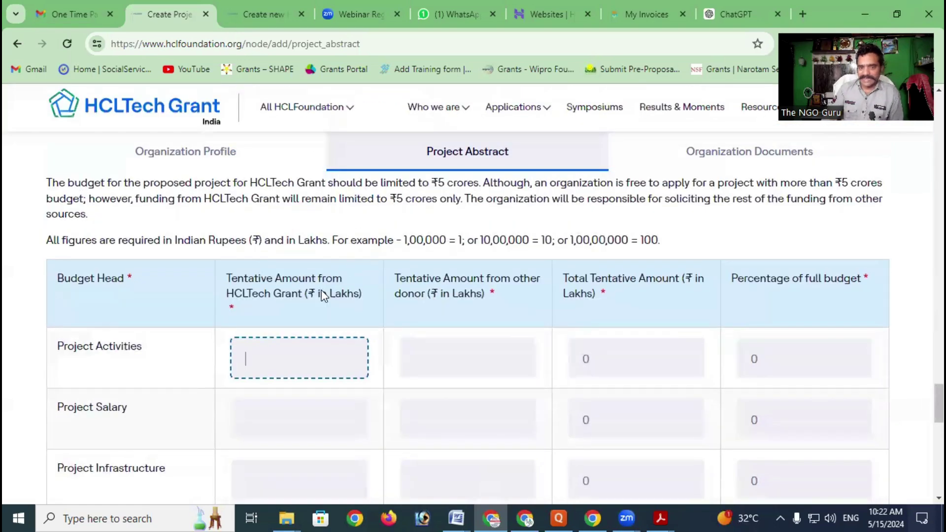
drag(403, 239, 542, 240)
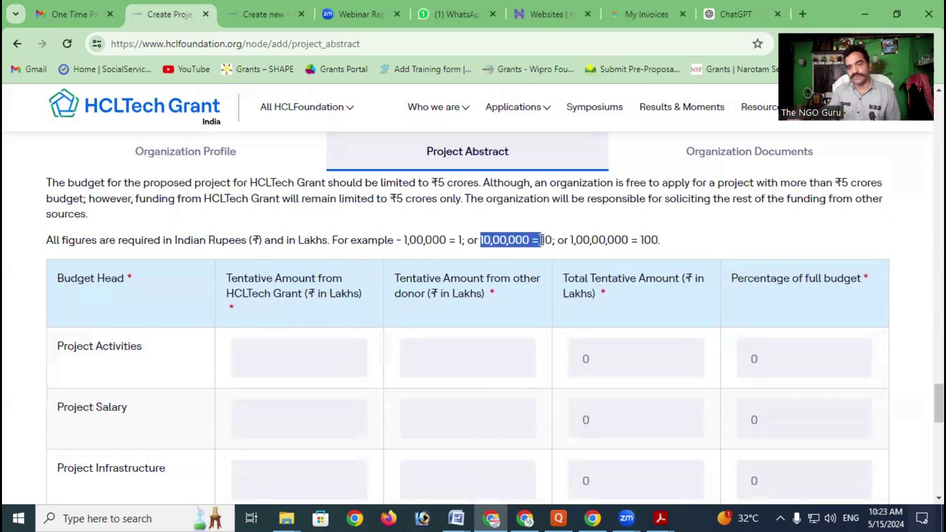
click(297, 357)
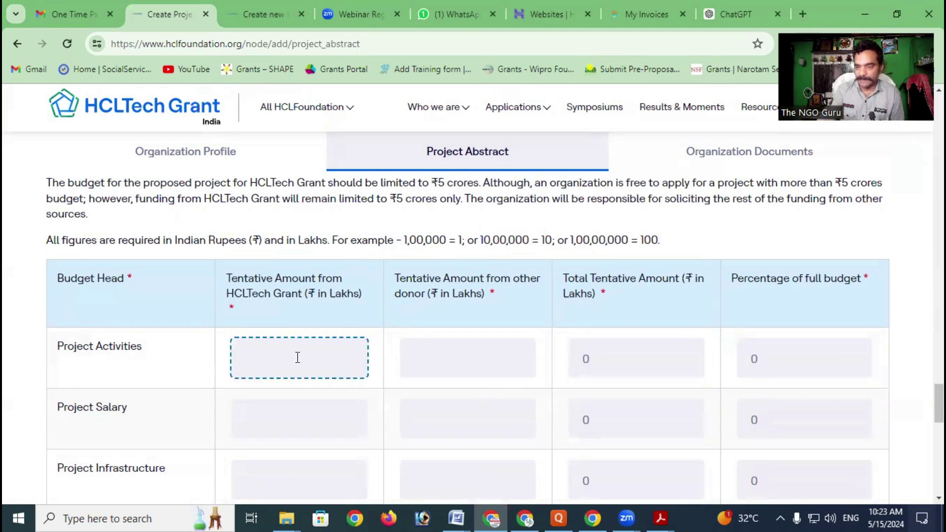
text(50)
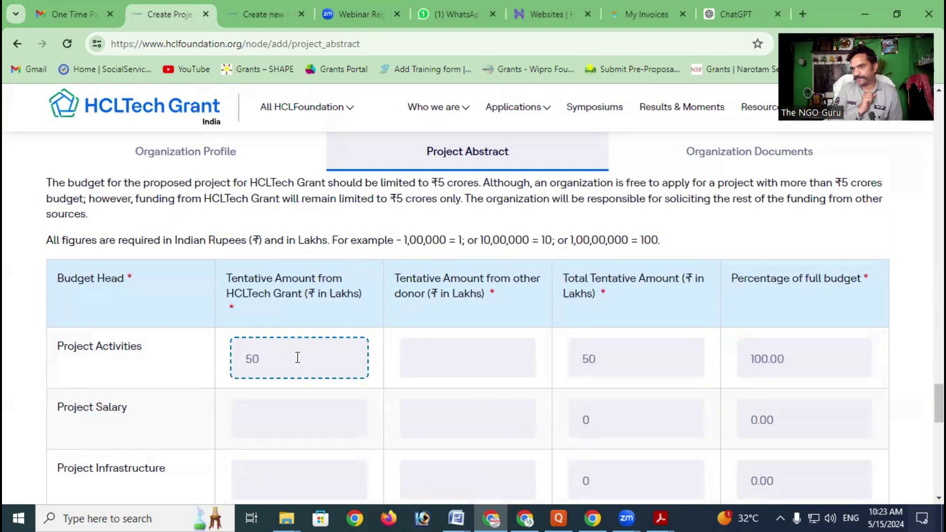
drag(272, 358, 198, 368)
text(2)
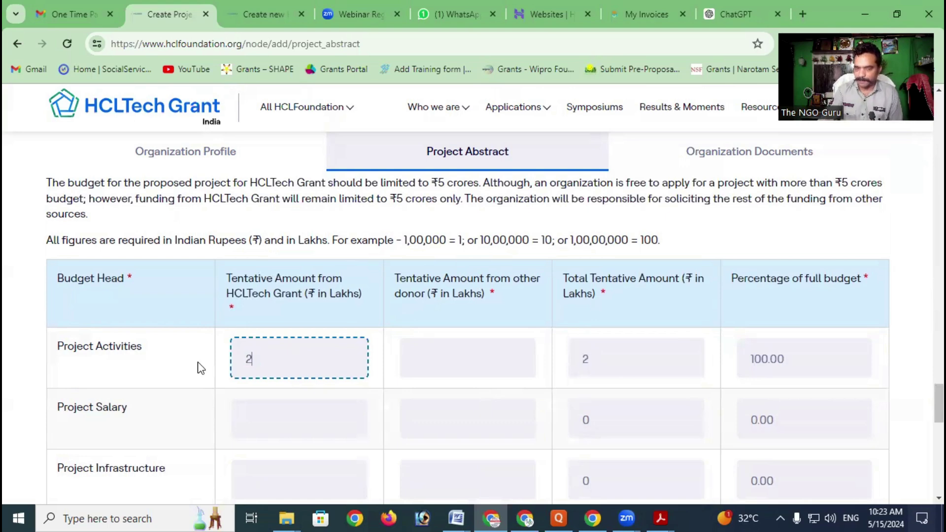
text(50000)
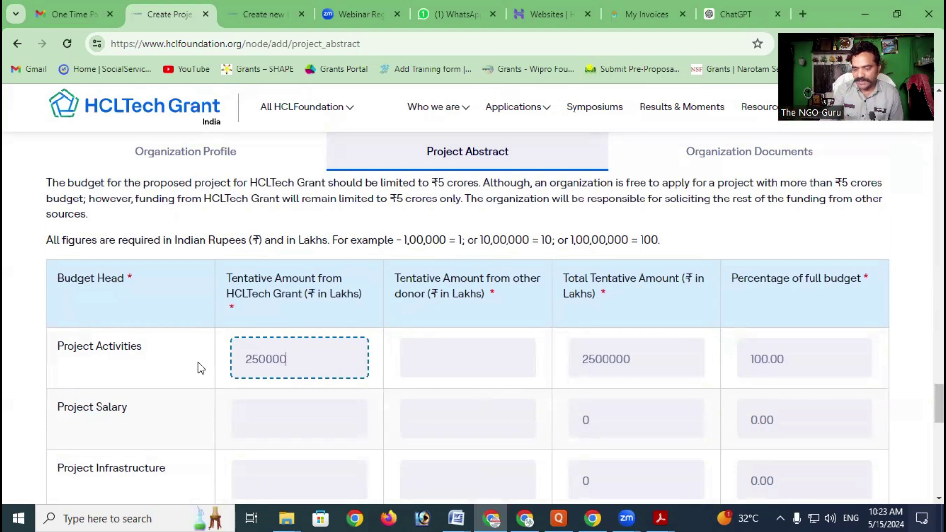
key(BackSpace)
key(BackSpace)
key(BackSpace)
key(BackSpace)
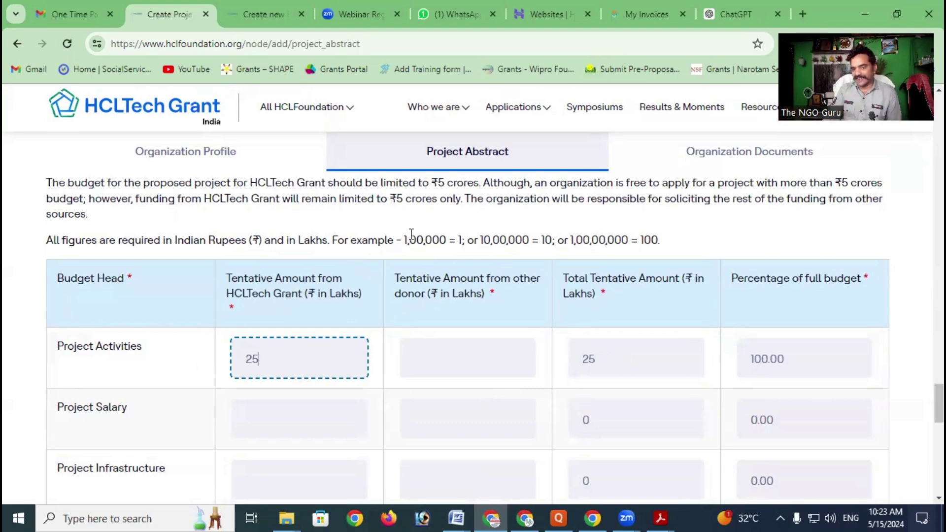
drag(404, 240, 459, 240)
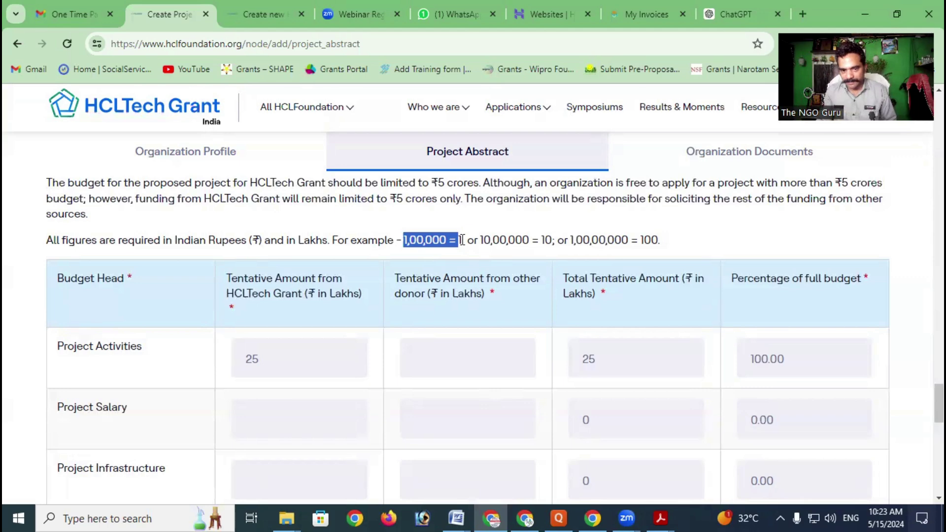
scroll(505, 267, down, 1)
click(446, 299)
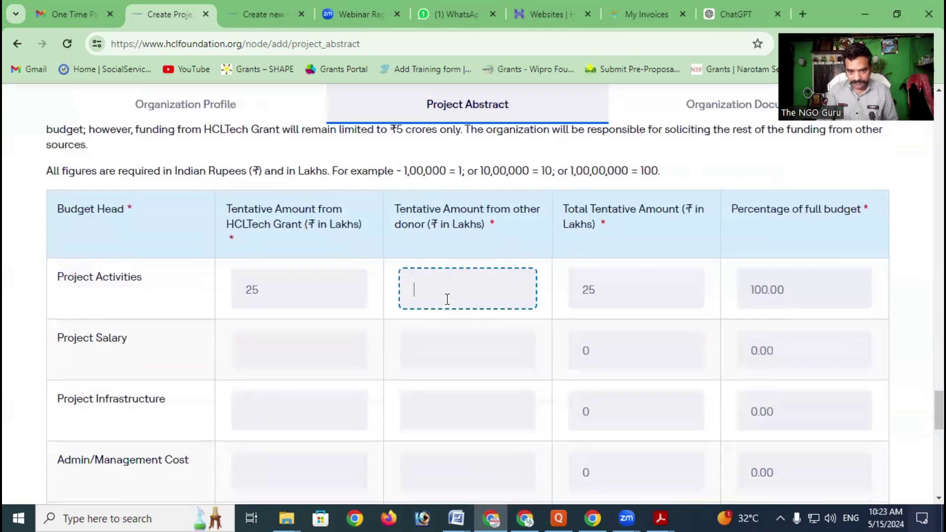
text(5)
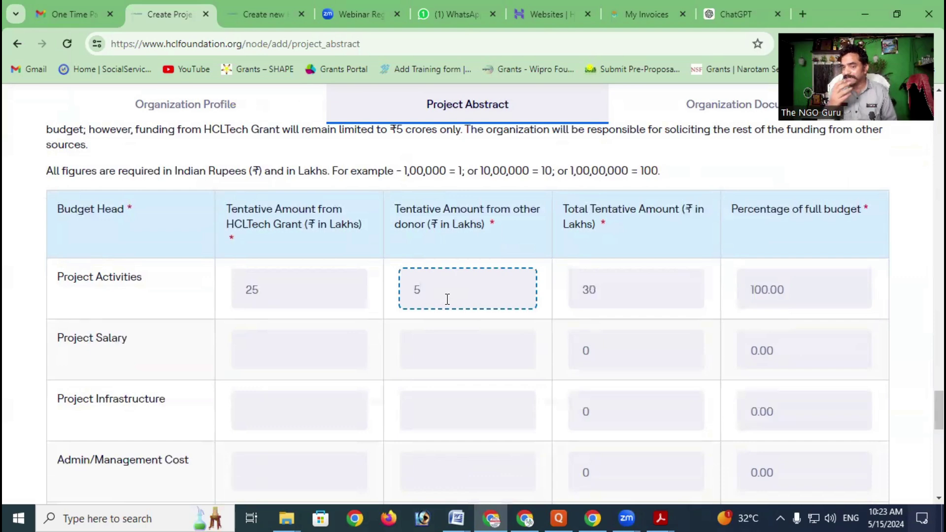
scroll(436, 287, down, 2)
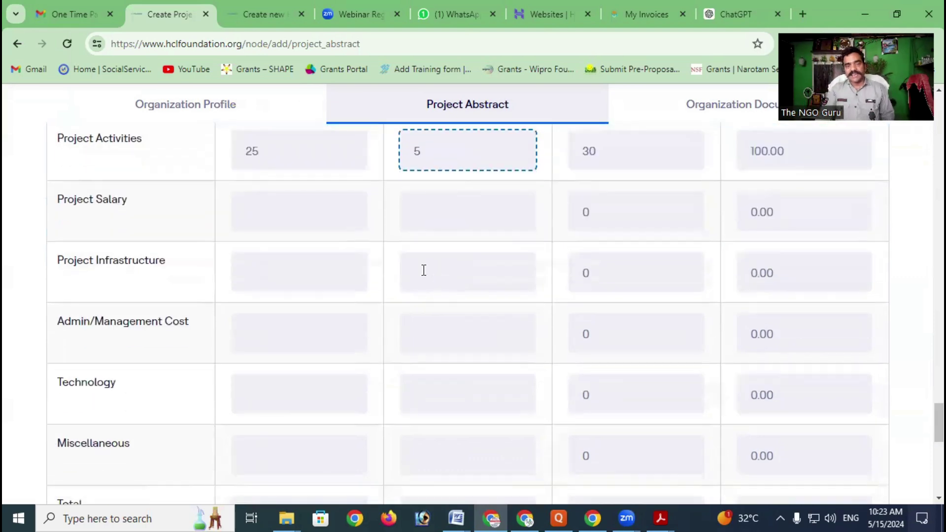
click(324, 217)
click(292, 252)
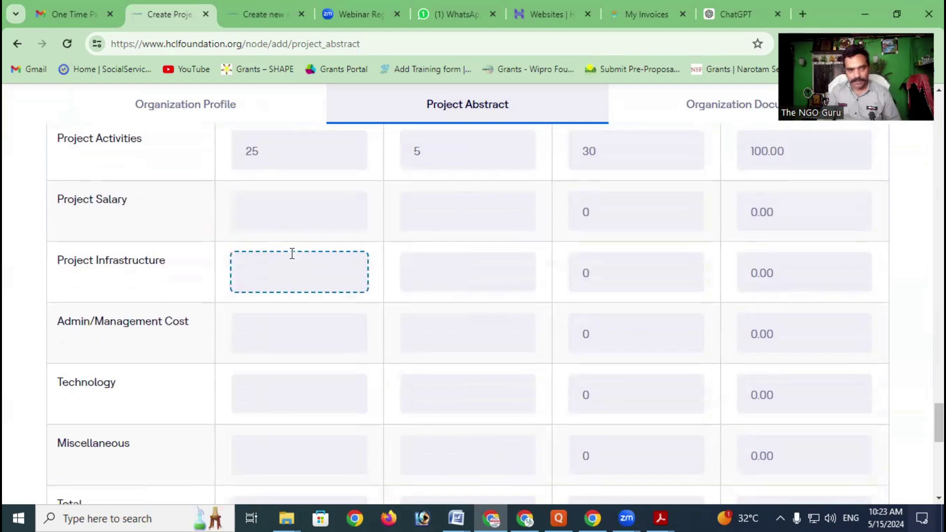
click(255, 318)
scroll(256, 318, down, 2)
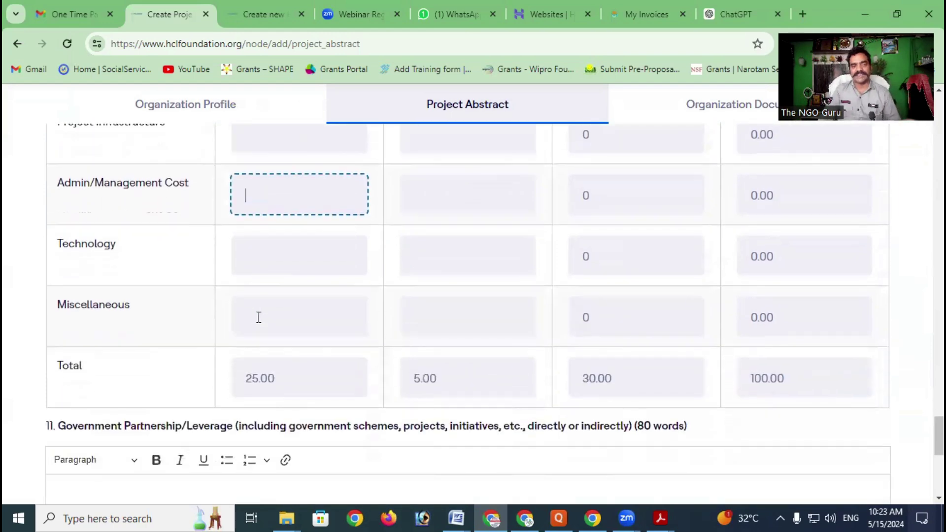
click(286, 254)
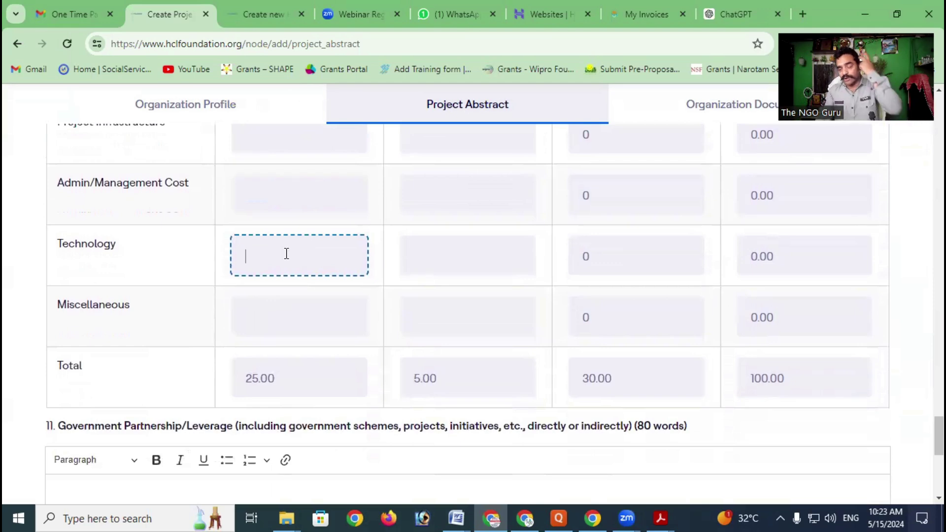
click(289, 315)
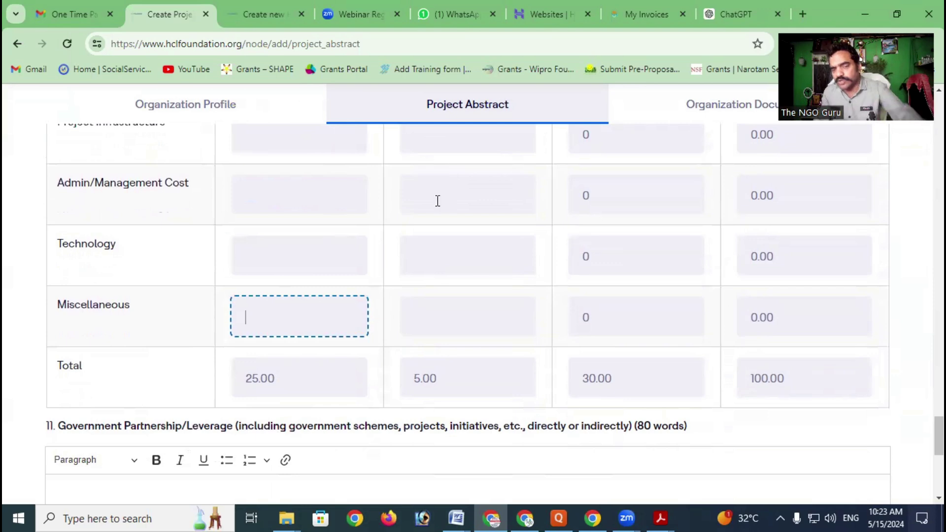
scroll(570, 251, down, 3)
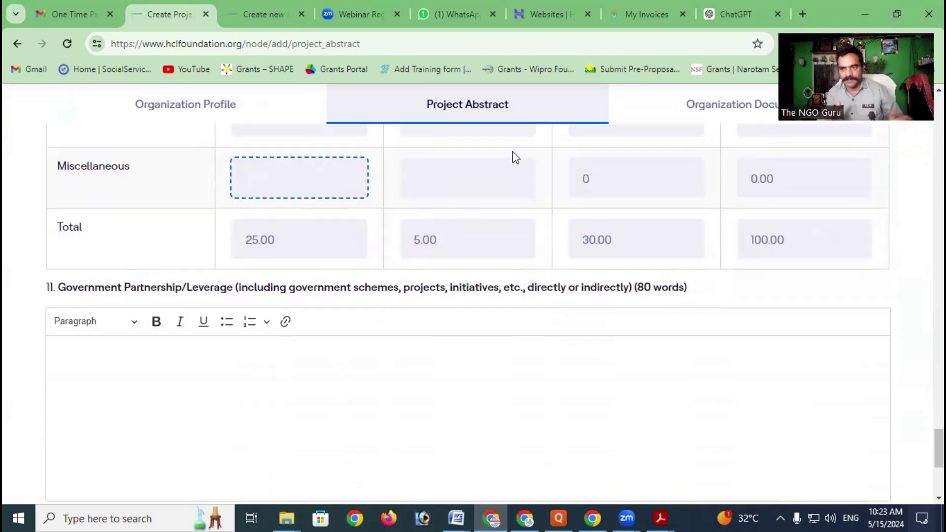
scroll(510, 170, down, 3)
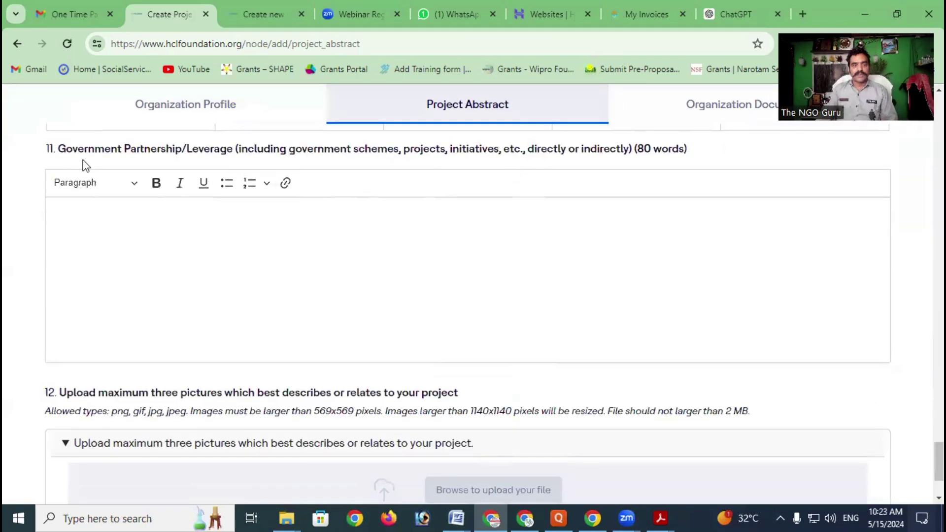
drag(65, 148, 367, 149)
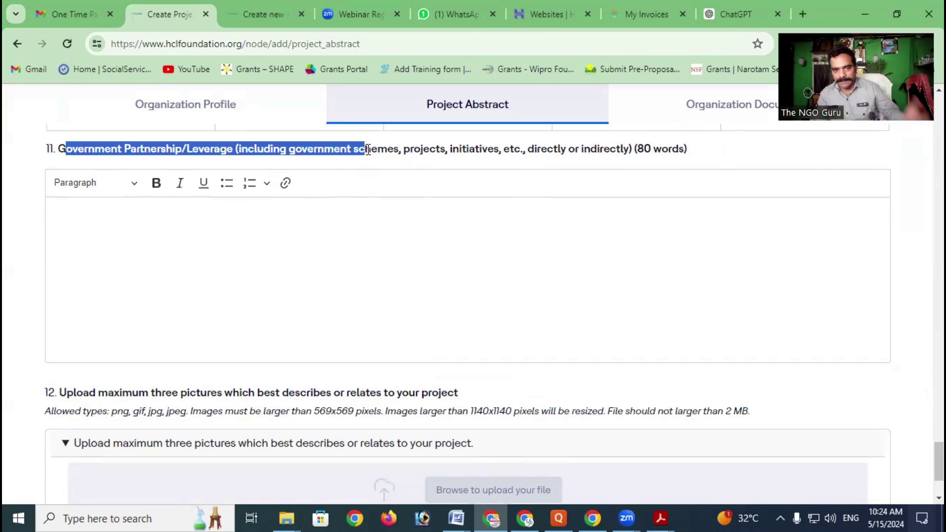
click(263, 234)
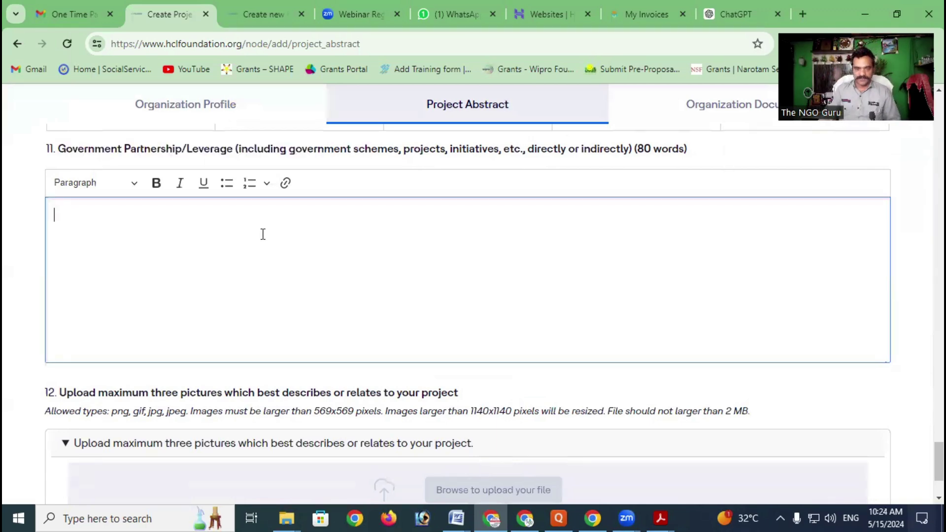
scroll(263, 234, down, 3)
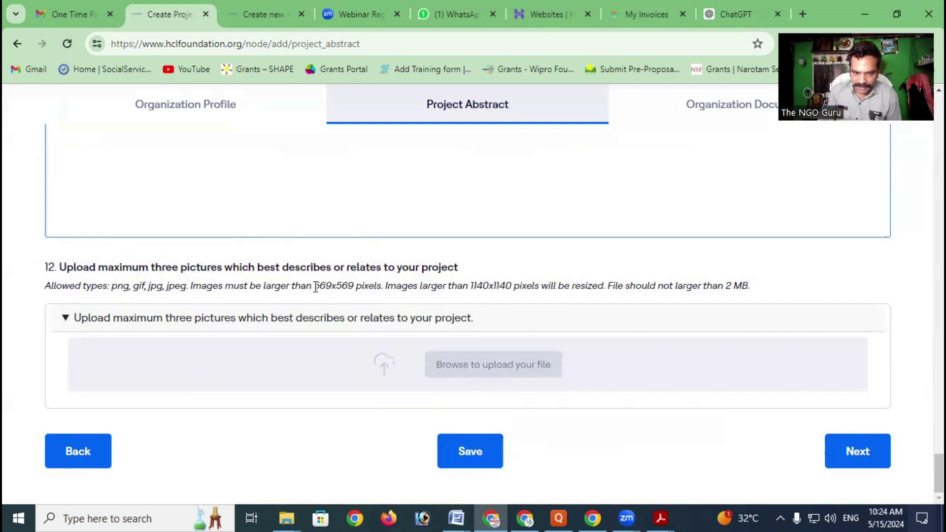
Note the 569x569 minimum image size and save the Project Abstract
drag(316, 286, 358, 289)
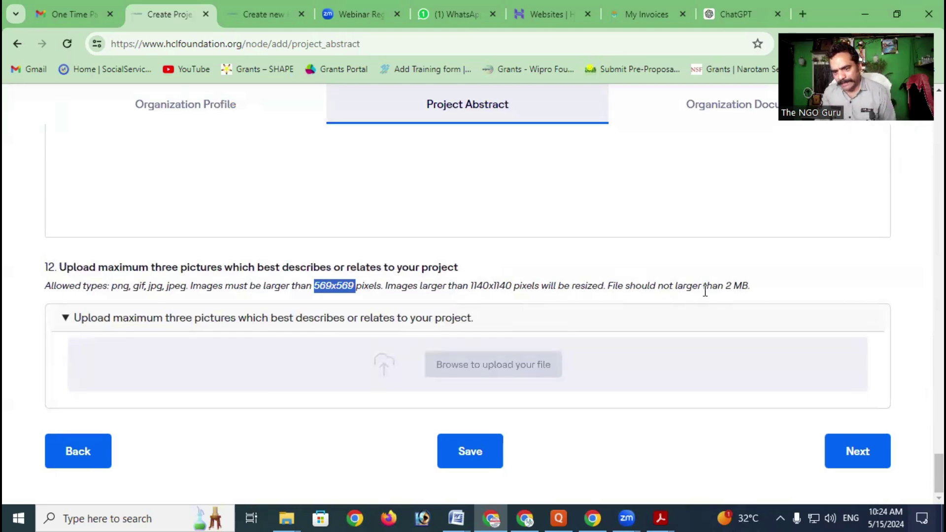
click(466, 466)
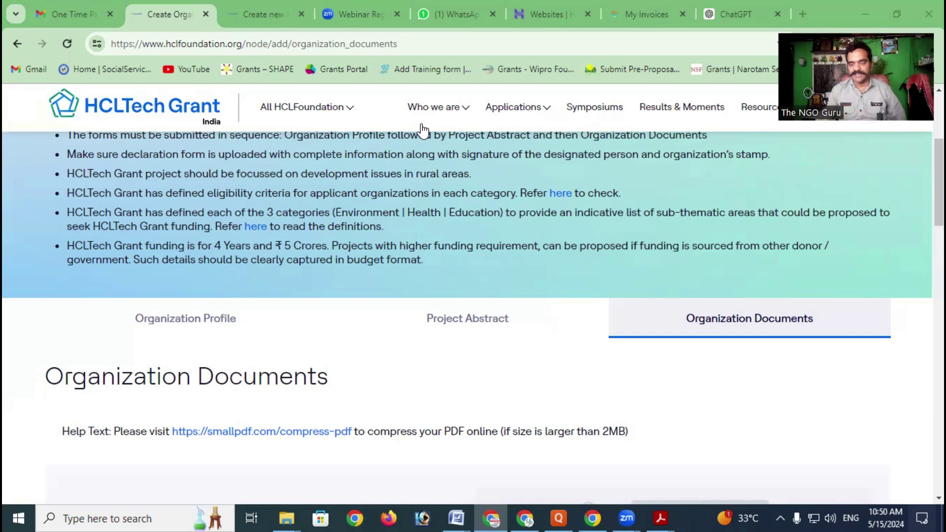
scroll(730, 288, down, 2)
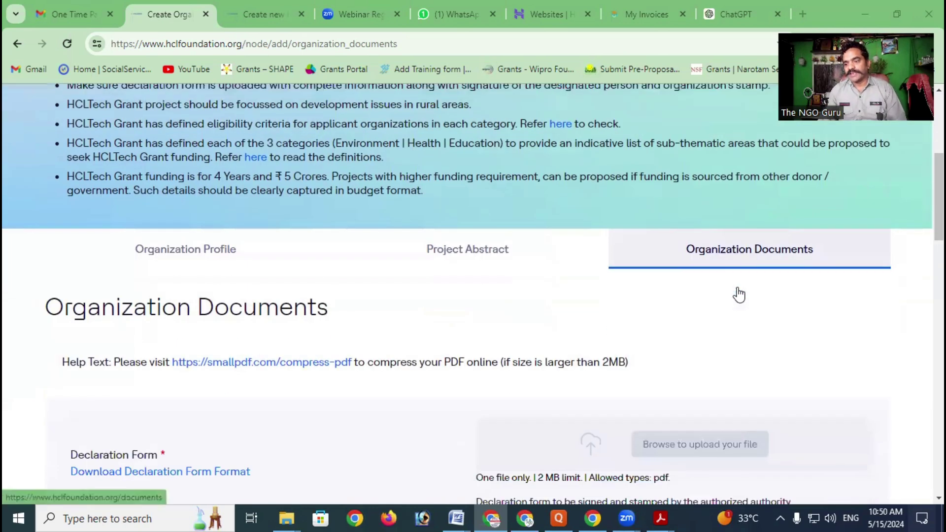
scroll(545, 227, down, 4)
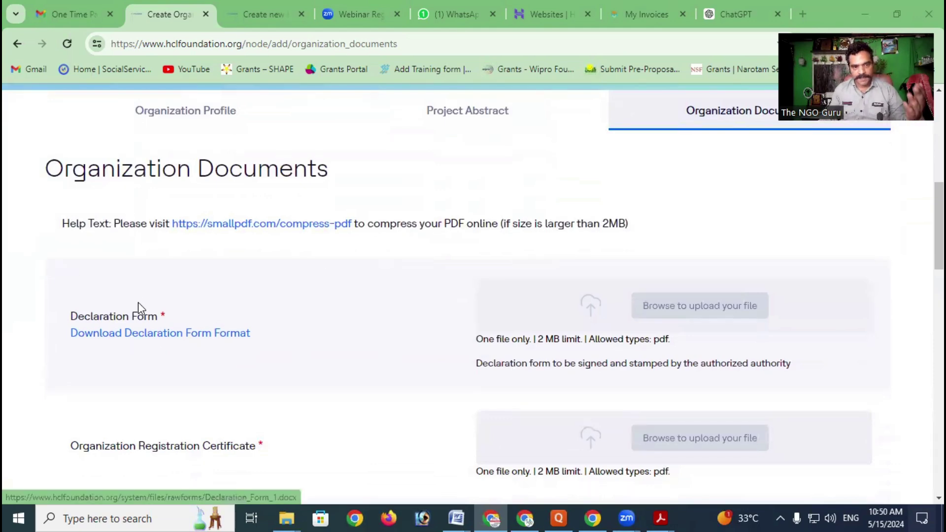
scroll(138, 301, down, 1)
scroll(138, 301, down, 3)
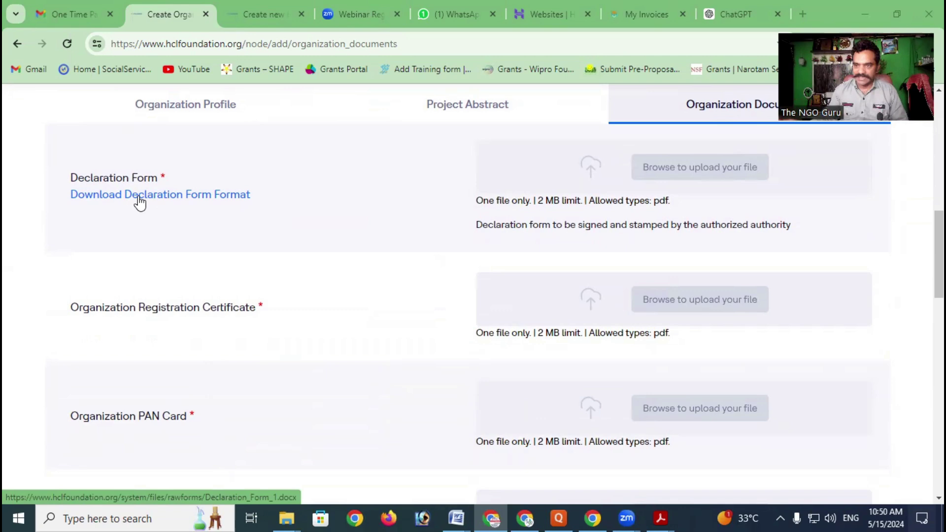
scroll(141, 204, down, 3)
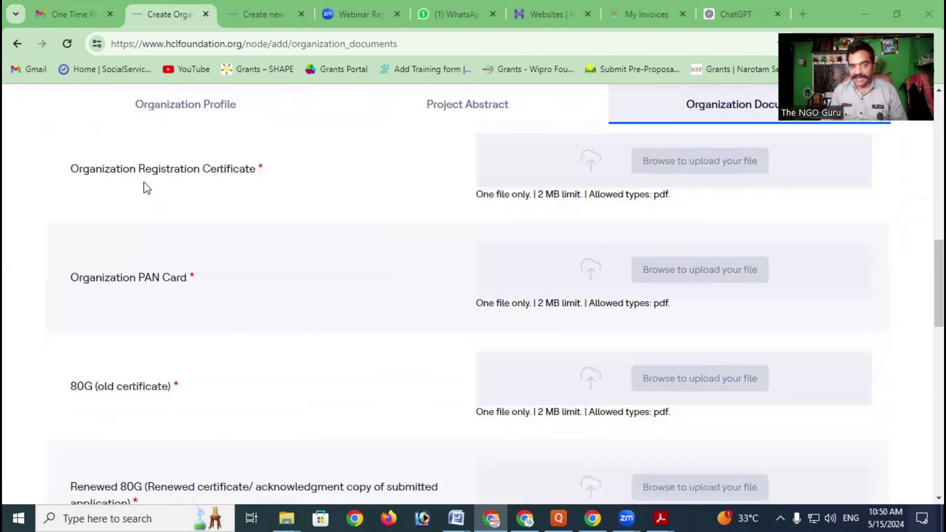
scroll(164, 209, down, 2)
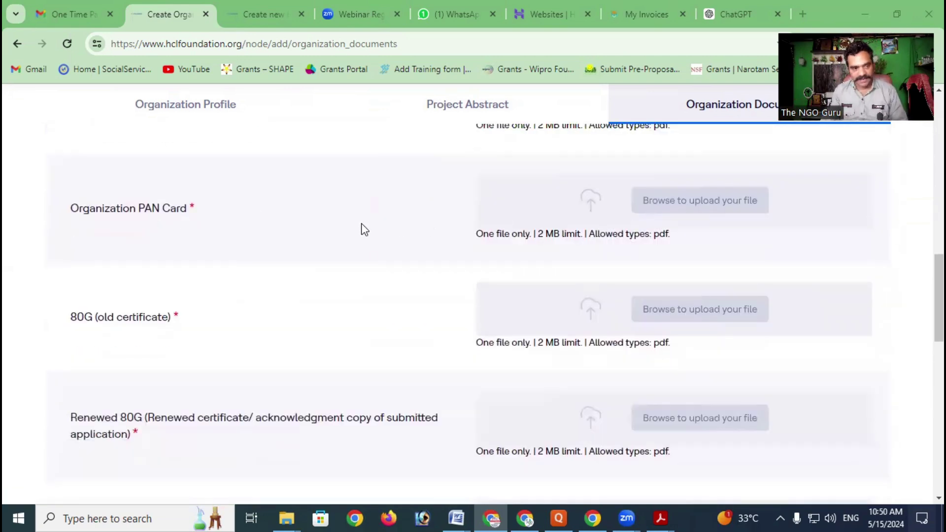
scroll(121, 253, down, 2)
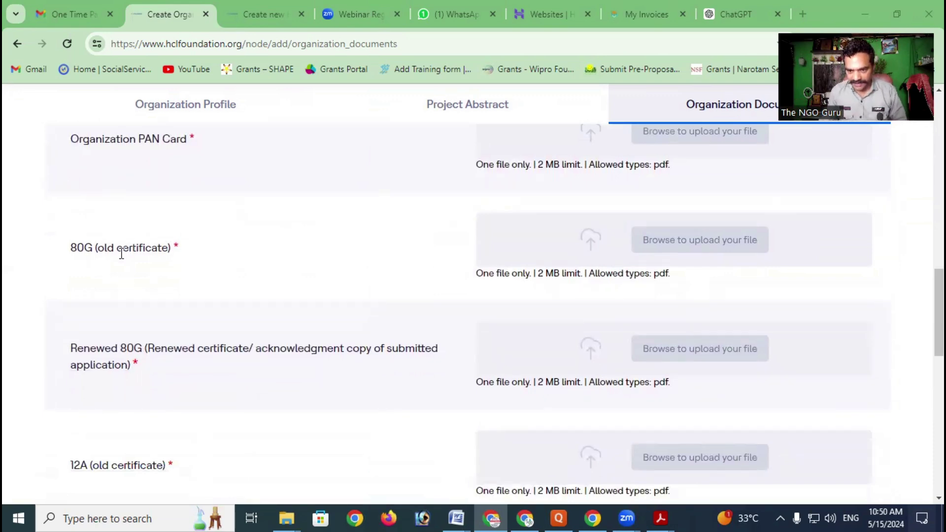
scroll(121, 252, down, 2)
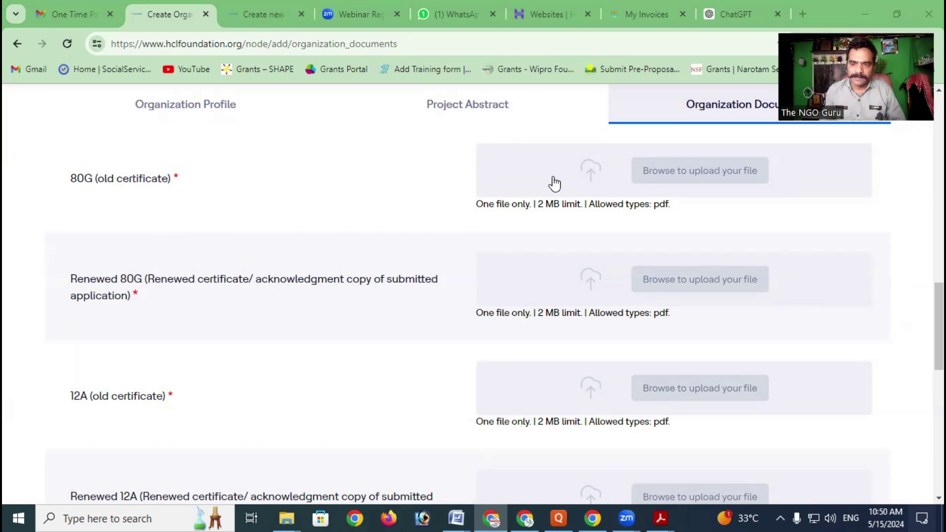
scroll(662, 184, up, 2)
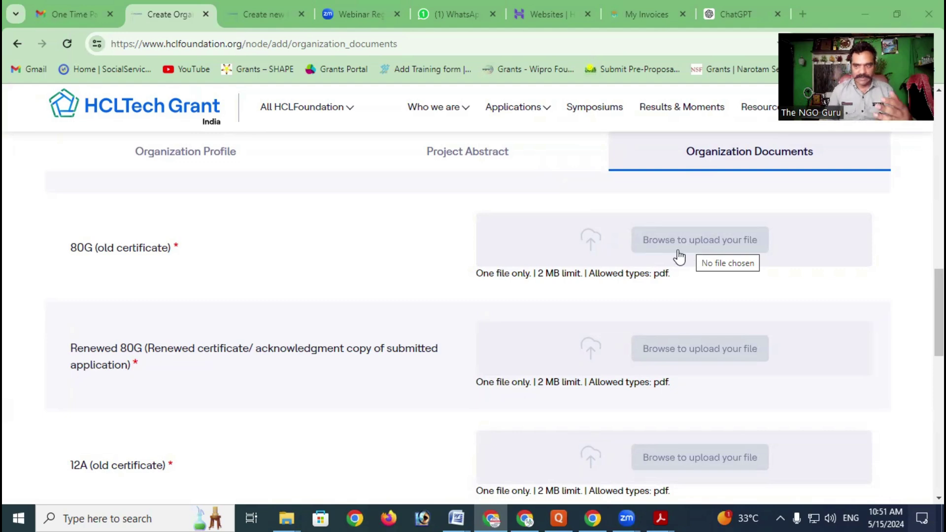
scroll(622, 283, down, 1)
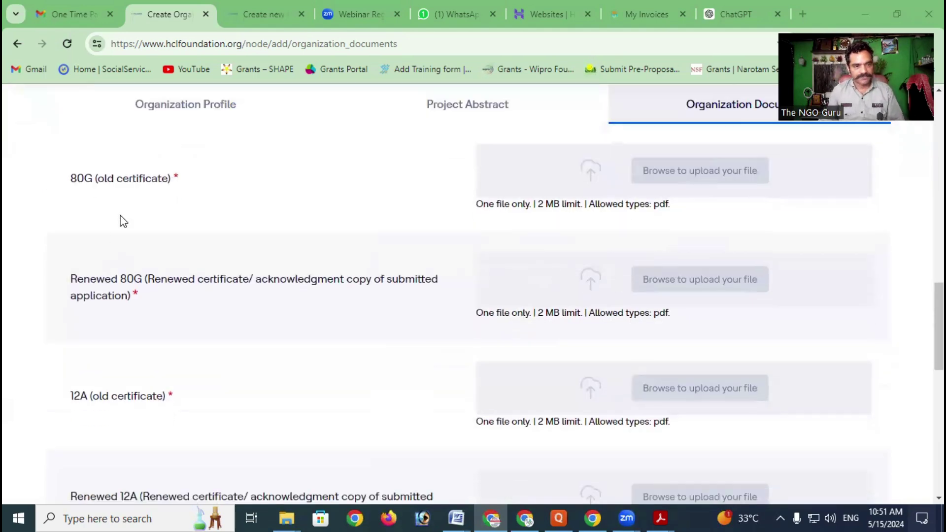
scroll(124, 231, down, 2)
scroll(129, 265, down, 1)
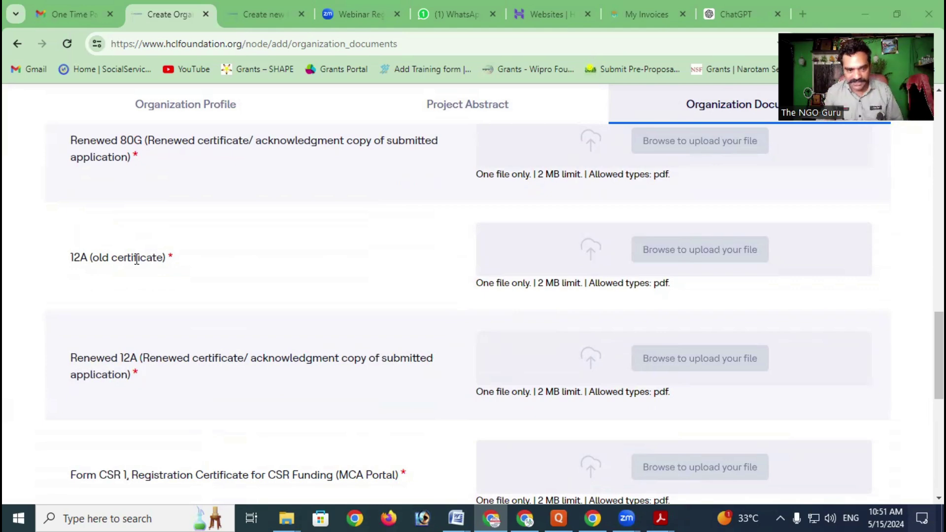
scroll(140, 241, down, 1)
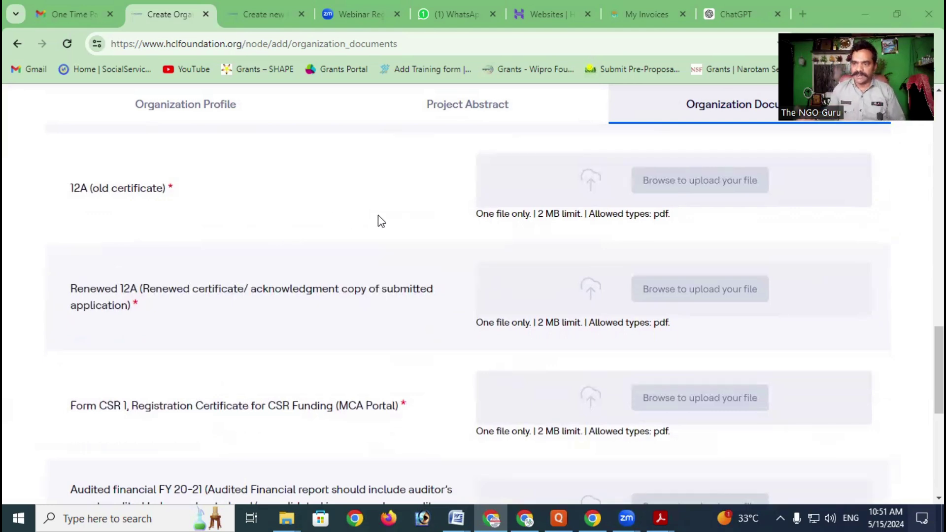
scroll(345, 227, down, 1)
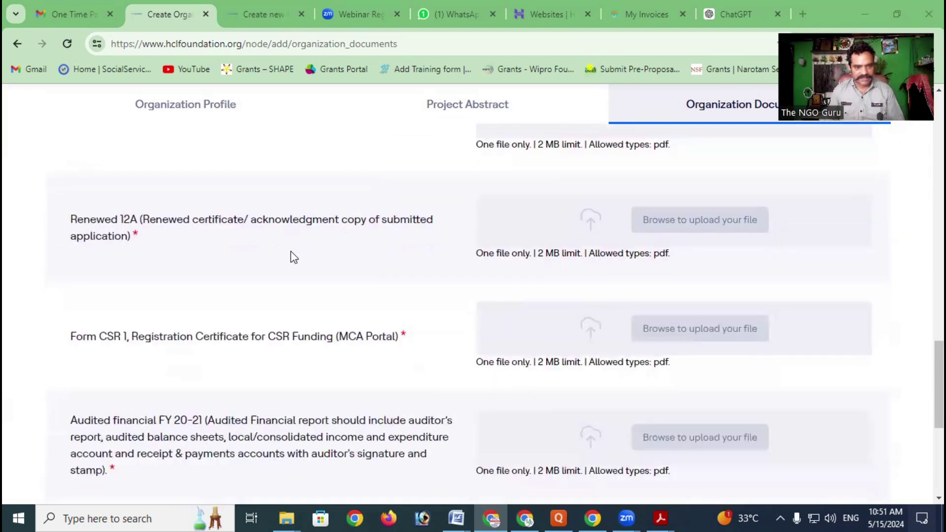
scroll(212, 261, down, 1)
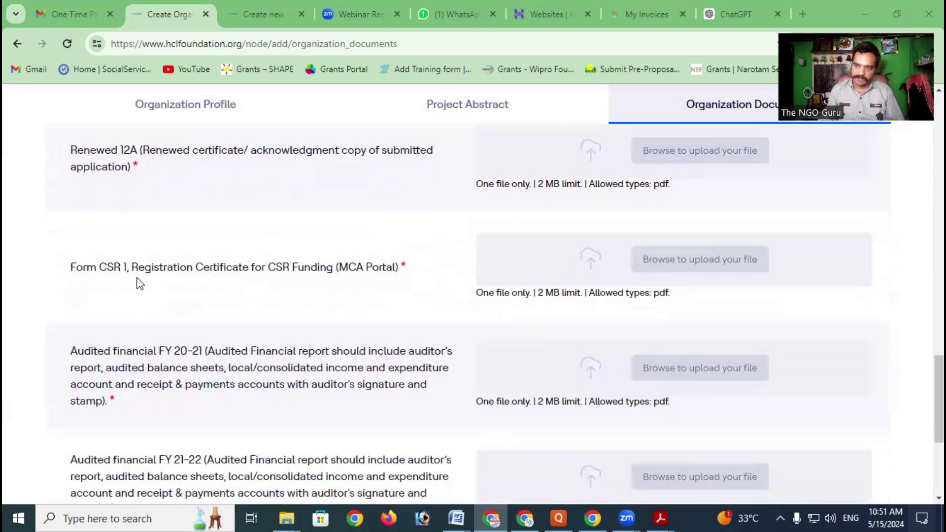
scroll(536, 271, down, 1)
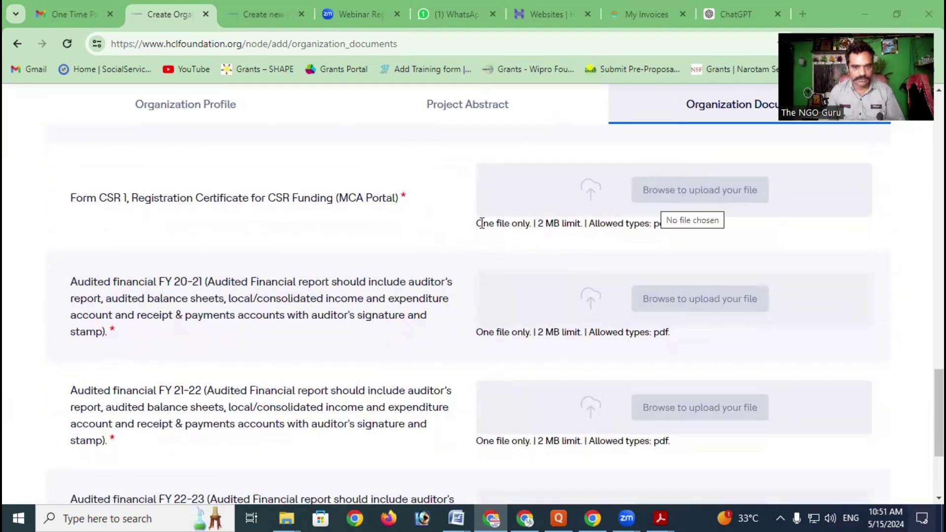
scroll(444, 232, down, 1)
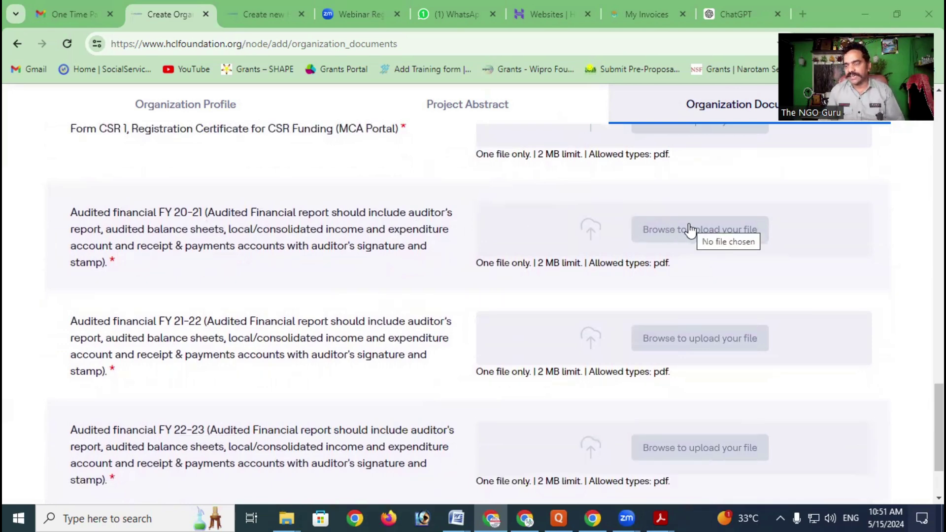
scroll(349, 271, down, 3)
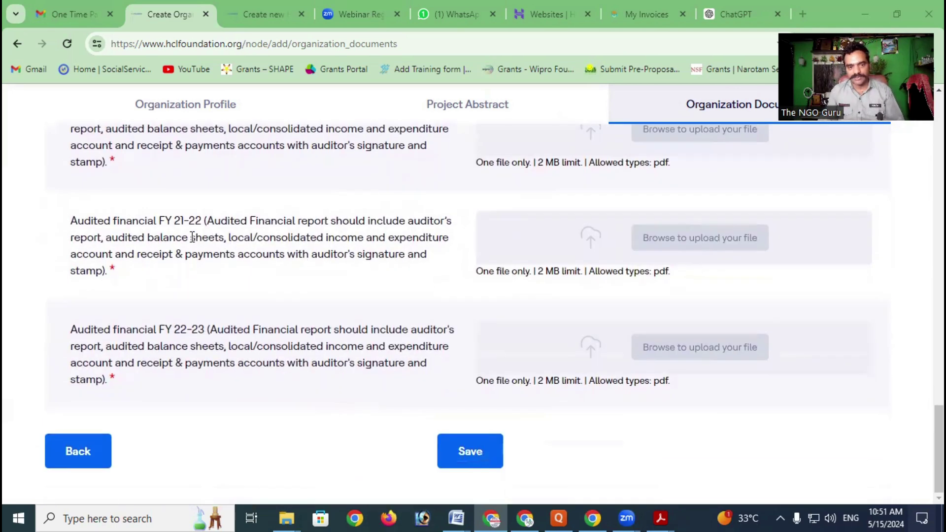